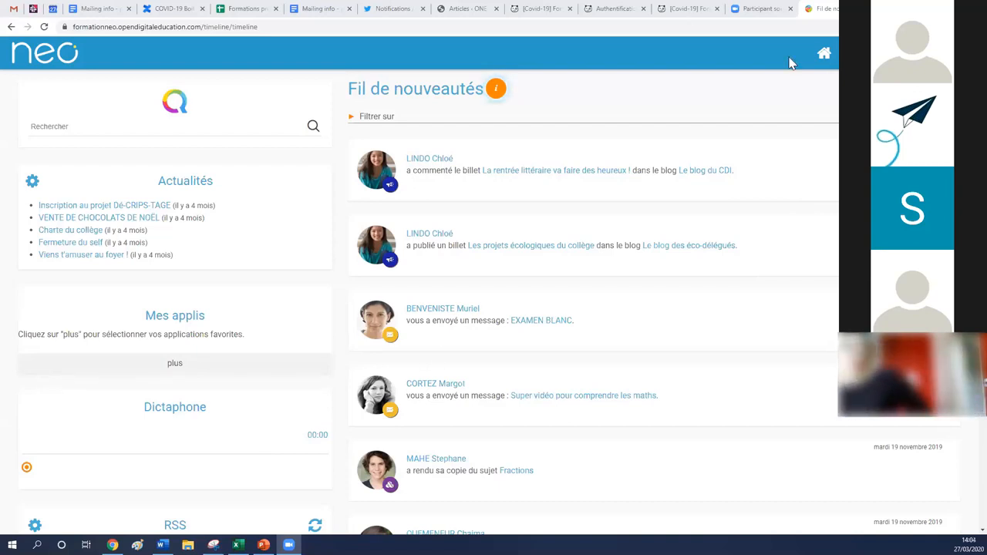
Step: Open formationone.opendigitaleducation.com in a new browser tab and compare the news feeds of the NEO and ONE platforms
{"action": "key", "text": "ctrl+t"}
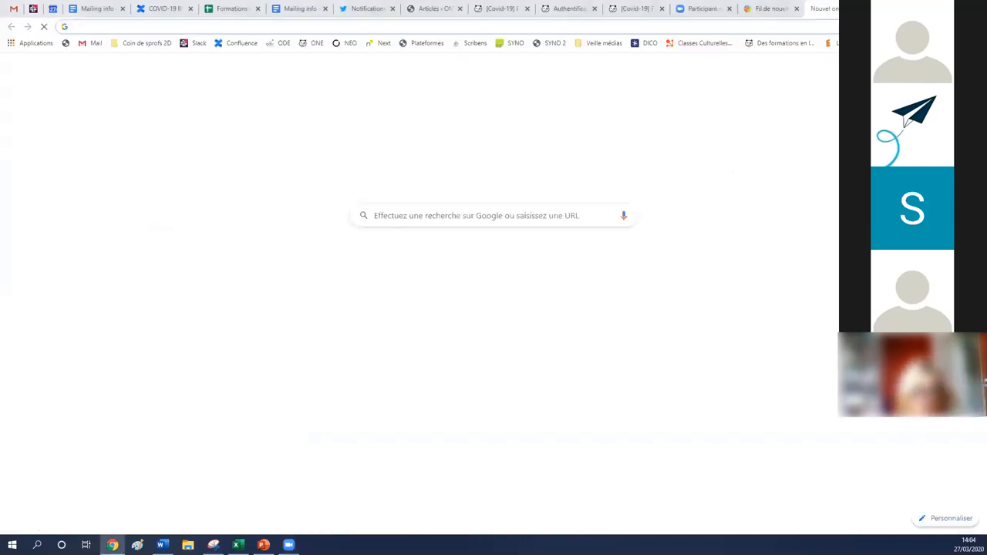
{"action": "type", "text": "formation"}
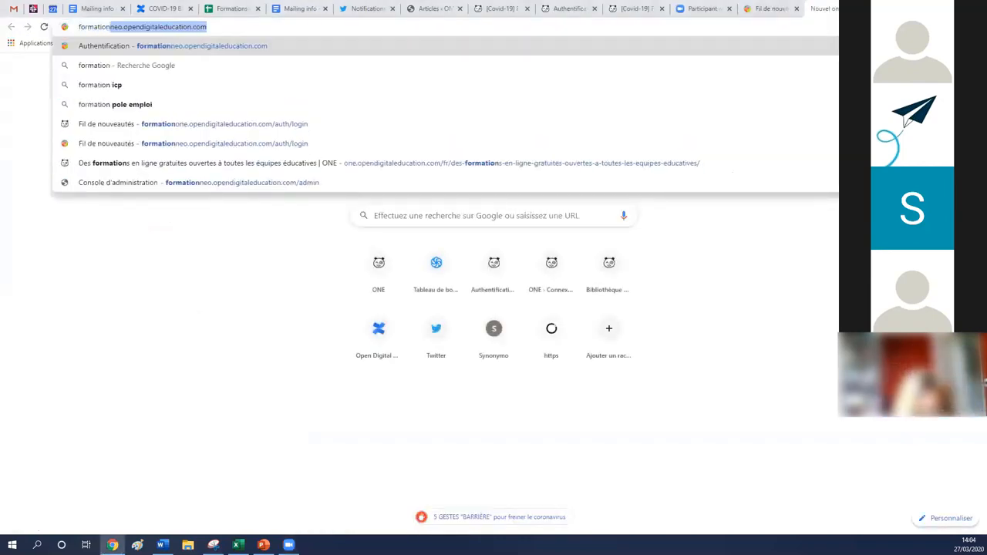
{"action": "type", "text": "one"}
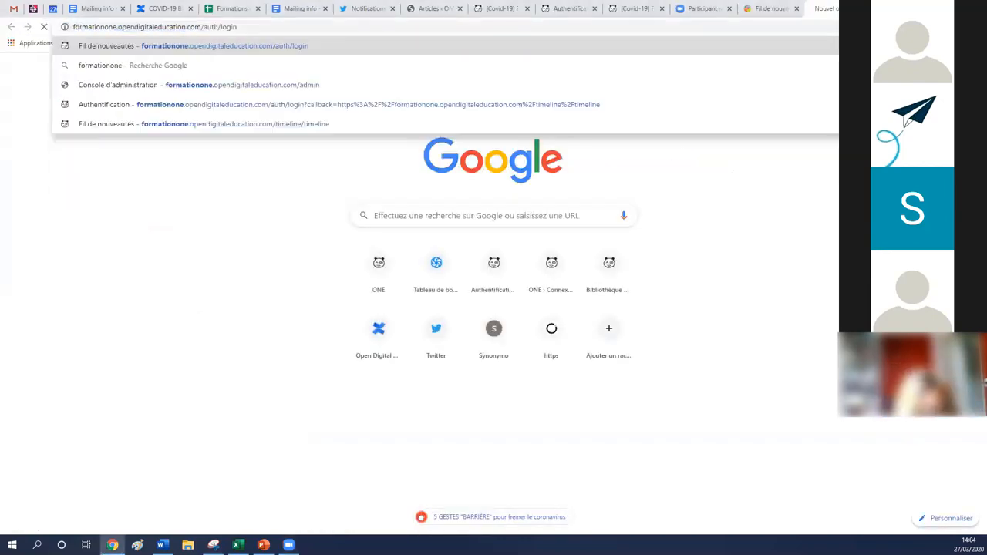
{"action": "key", "text": "Return"}
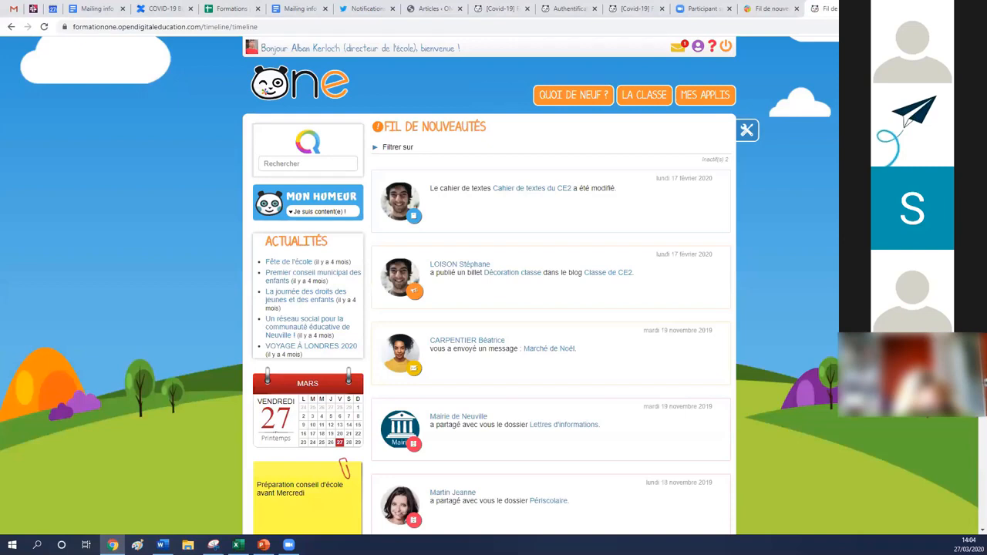
{"action": "left_click", "coordinate": [766, 11]}
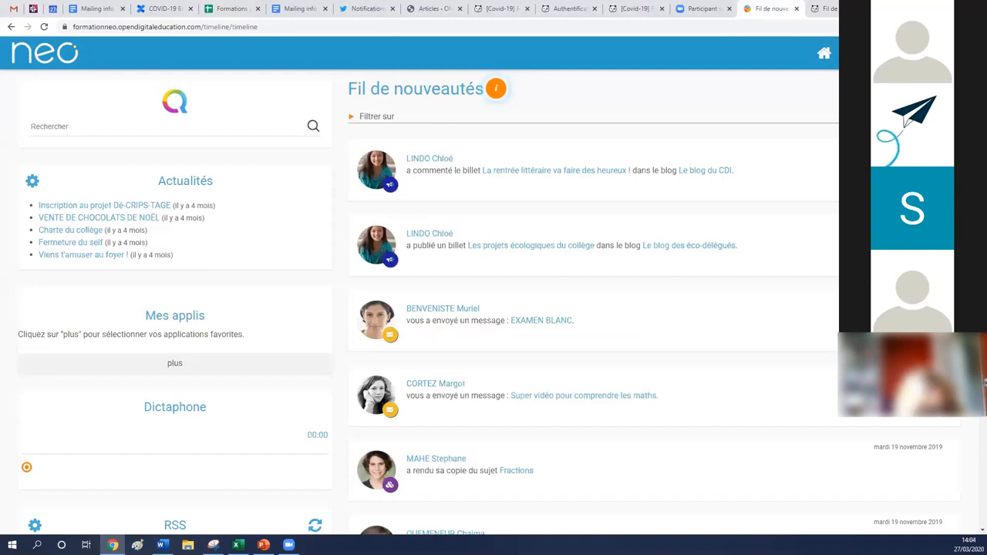
{"action": "left_click", "coordinate": [825, 15]}
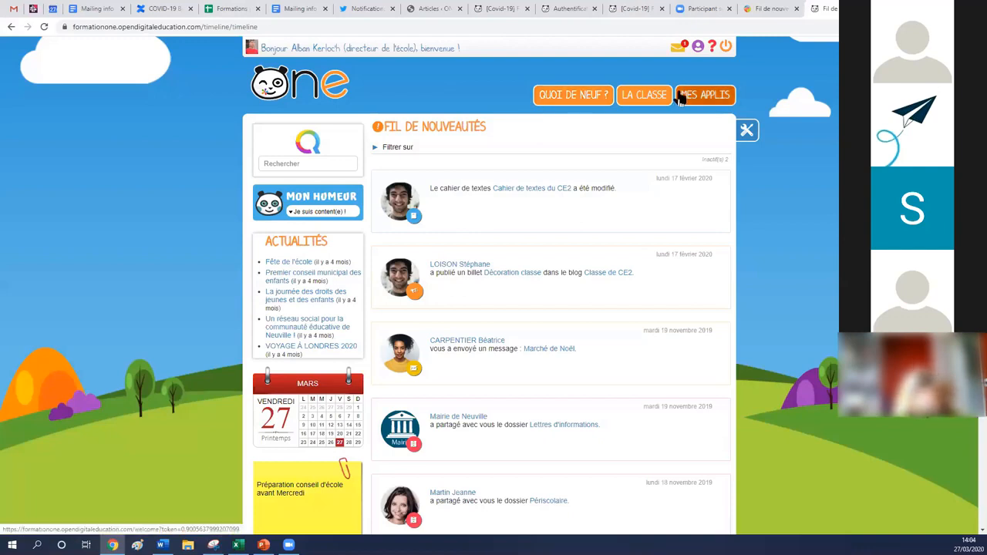
Step: Switch back to the NEO platform and open the Exercices et évaluations application from the Mes applis page
{"action": "left_click", "coordinate": [759, 16]}
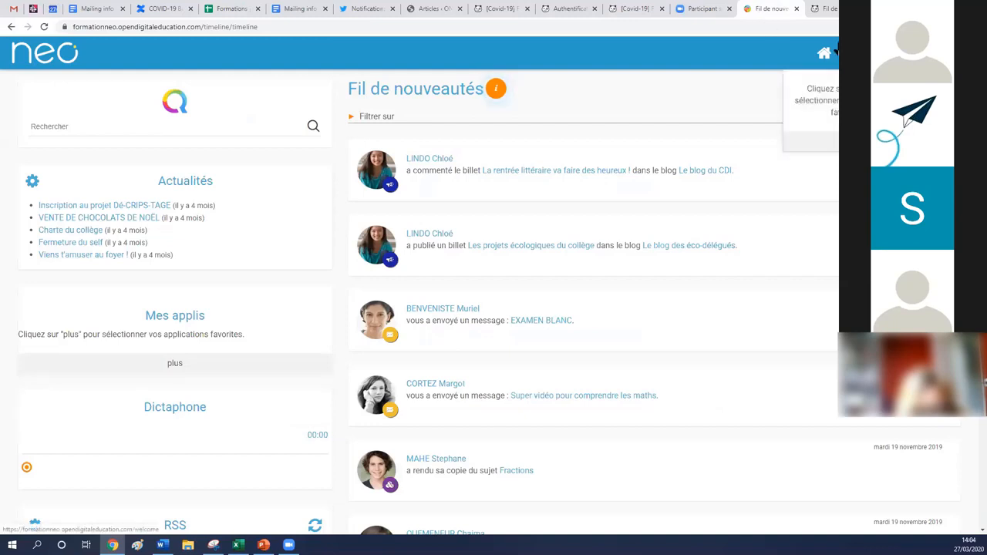
{"action": "left_click", "coordinate": [799, 89]}
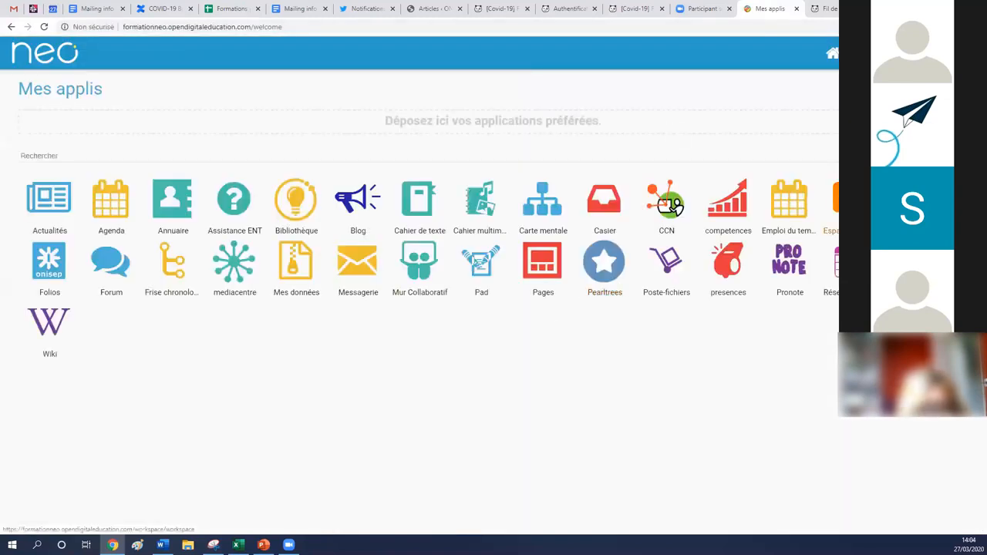
{"action": "left_click", "coordinate": [671, 207]}
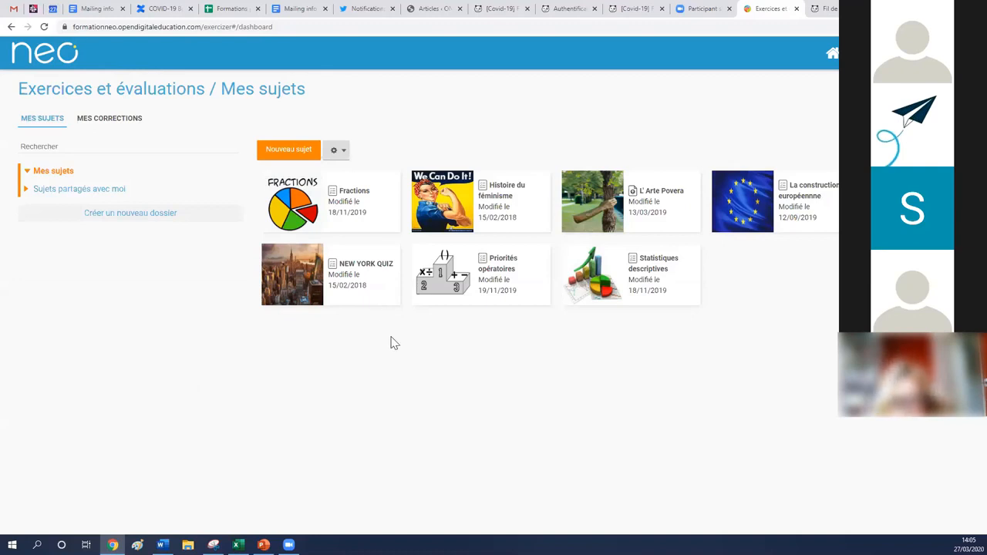
Step: Open the subject on the construction of Europe and launch its student preview
{"action": "left_click", "coordinate": [795, 197]}
{"action": "double_click", "coordinate": [795, 198]}
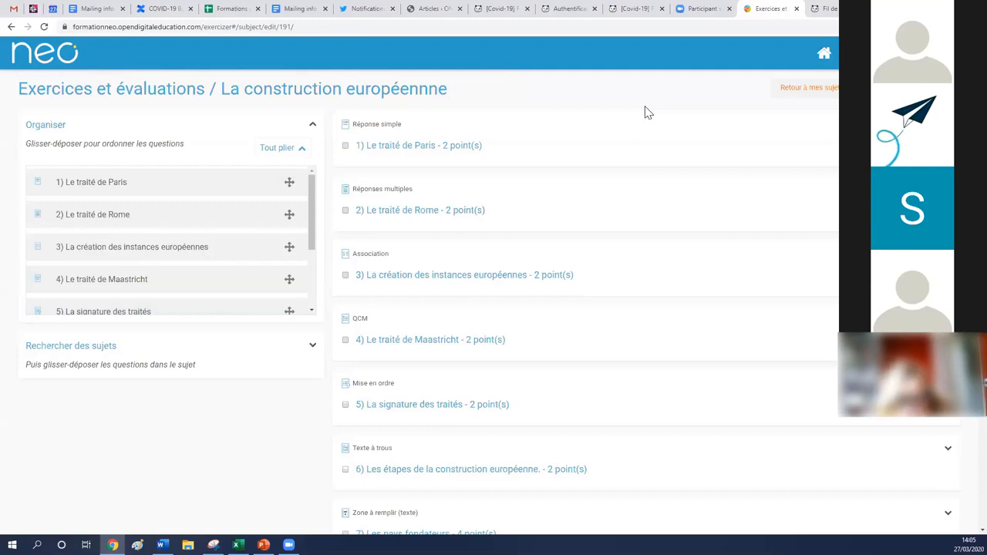
{"action": "left_click_drag", "start_coordinate": [290, 247], "coordinate": [242, 159]}
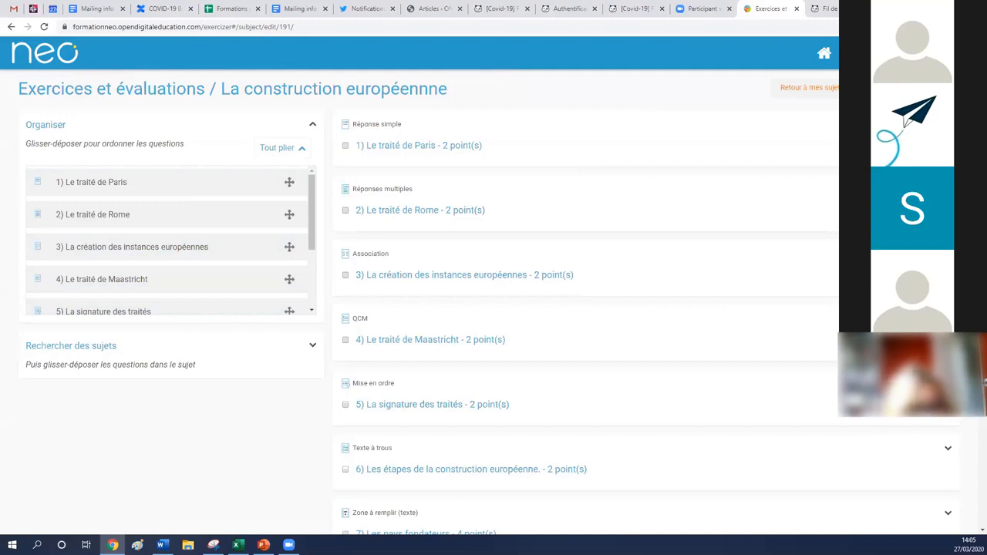
{"action": "left_click", "coordinate": [909, 88]}
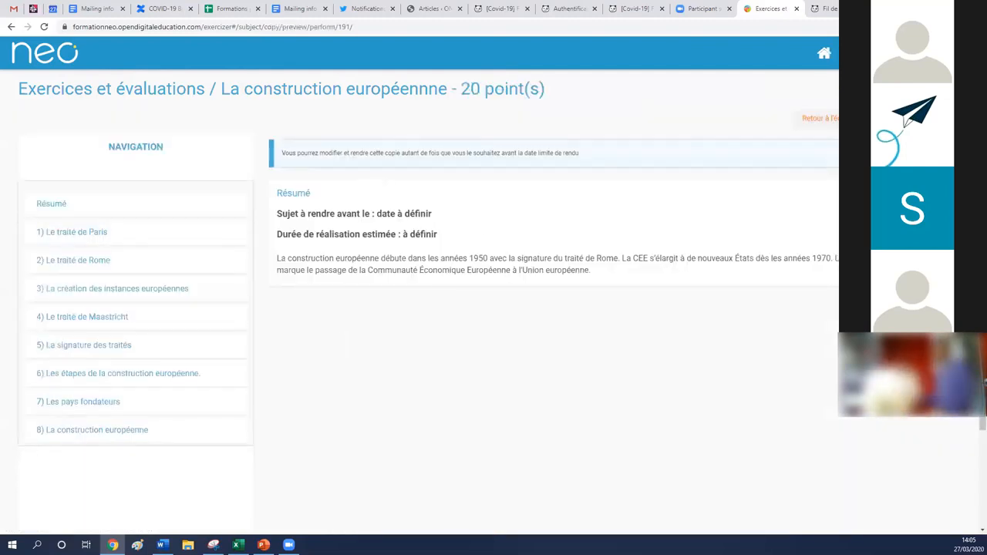
Step: Go through the preview's summary and the Traité de Paris question, and display the hint of the Traité de Rome question
{"action": "left_click", "coordinate": [929, 309]}
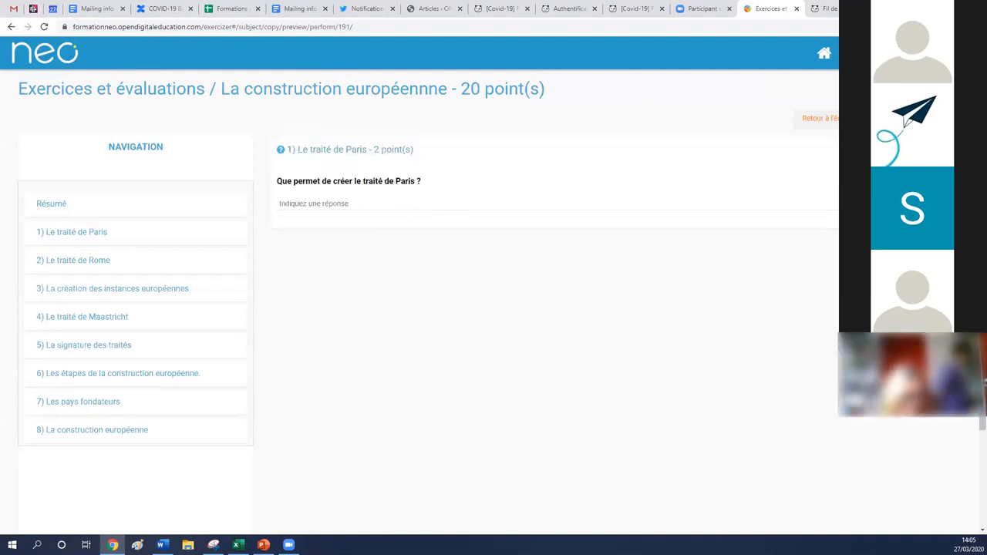
{"action": "left_click", "coordinate": [929, 251]}
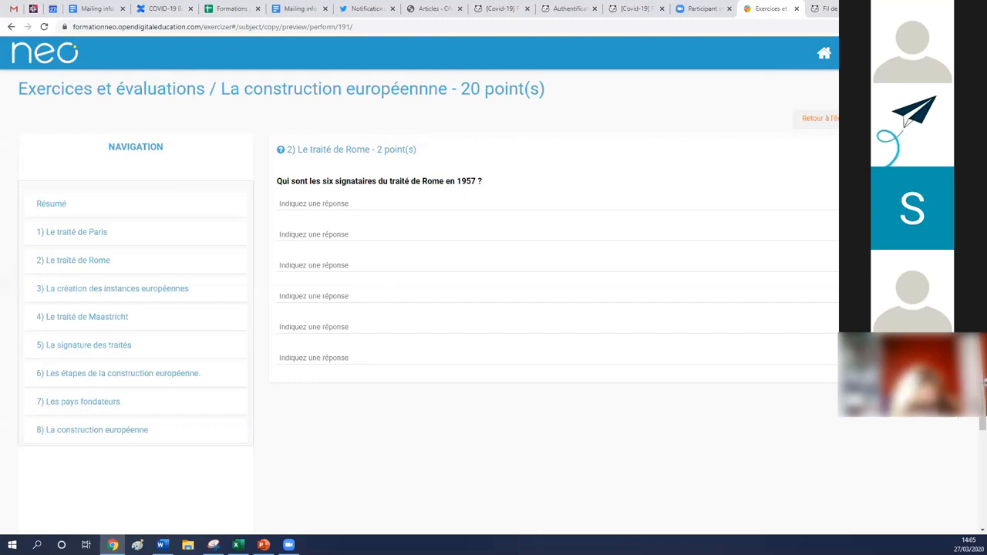
{"action": "left_click", "coordinate": [281, 149]}
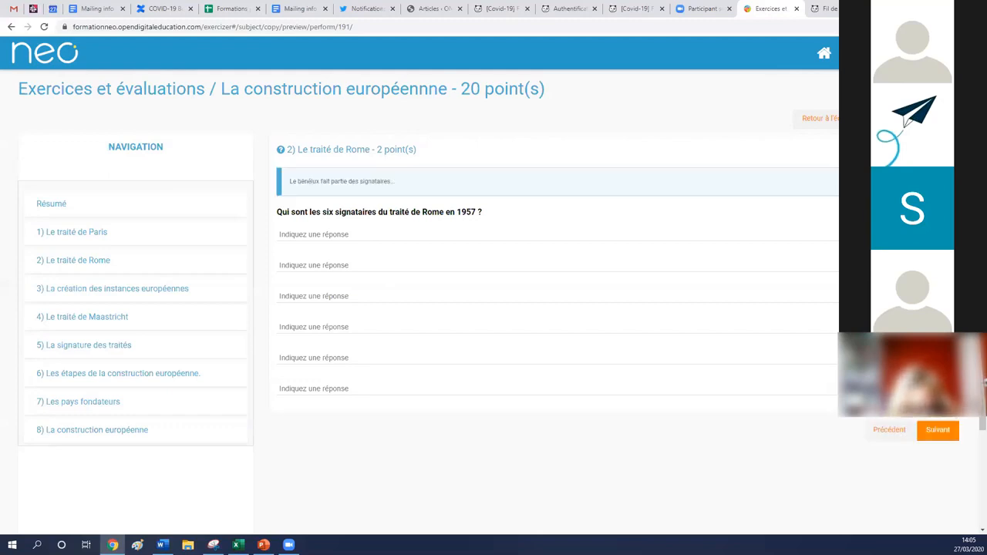
{"action": "left_click", "coordinate": [281, 150]}
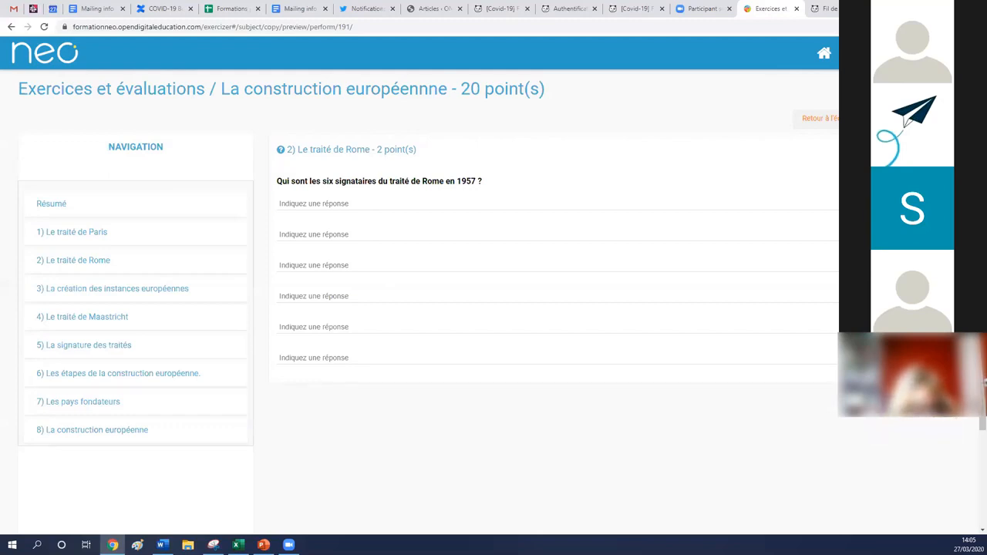
{"action": "left_click", "coordinate": [281, 150]}
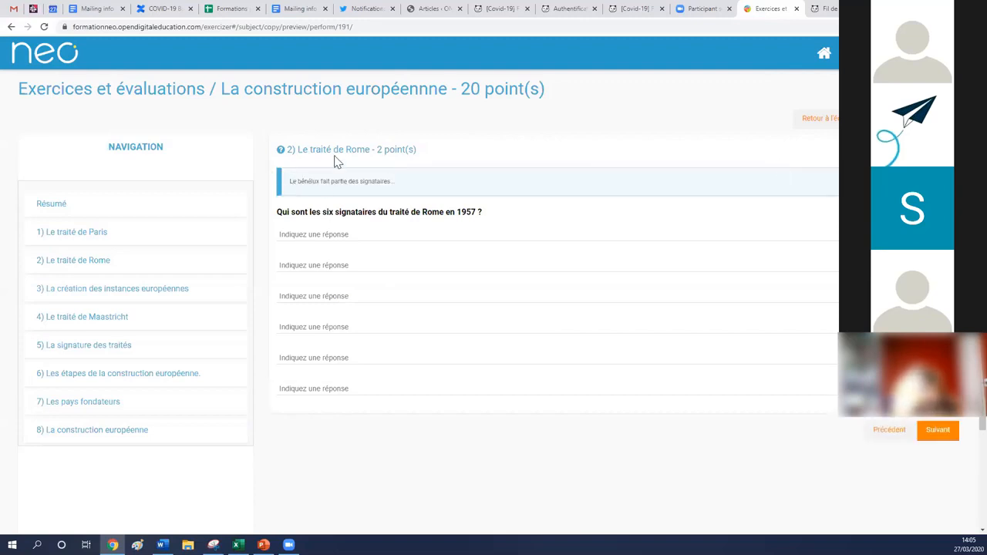
Step: In the preview's third question, match Communauté Economique Européenne with the year 1951
{"action": "left_click", "coordinate": [946, 436]}
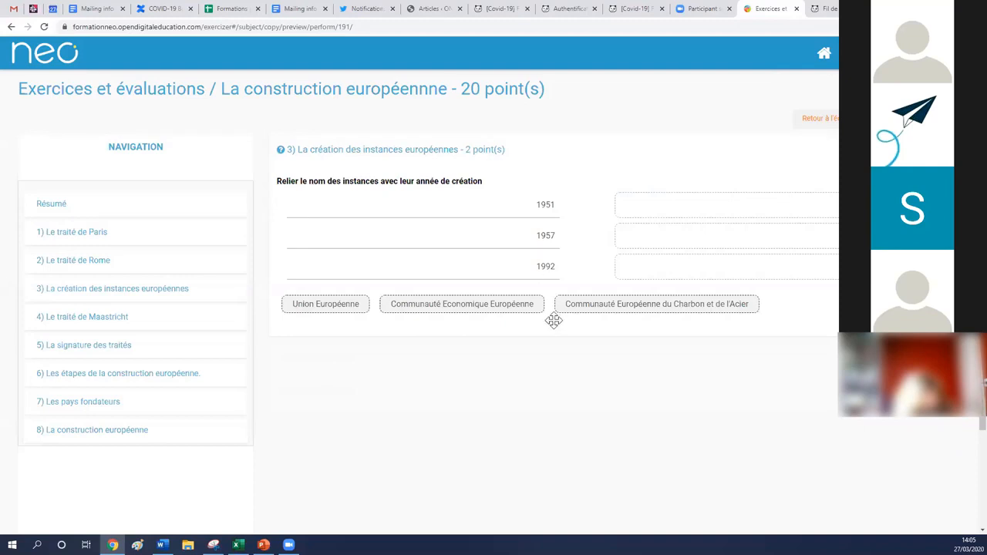
{"action": "left_click_drag", "start_coordinate": [529, 301], "coordinate": [767, 206]}
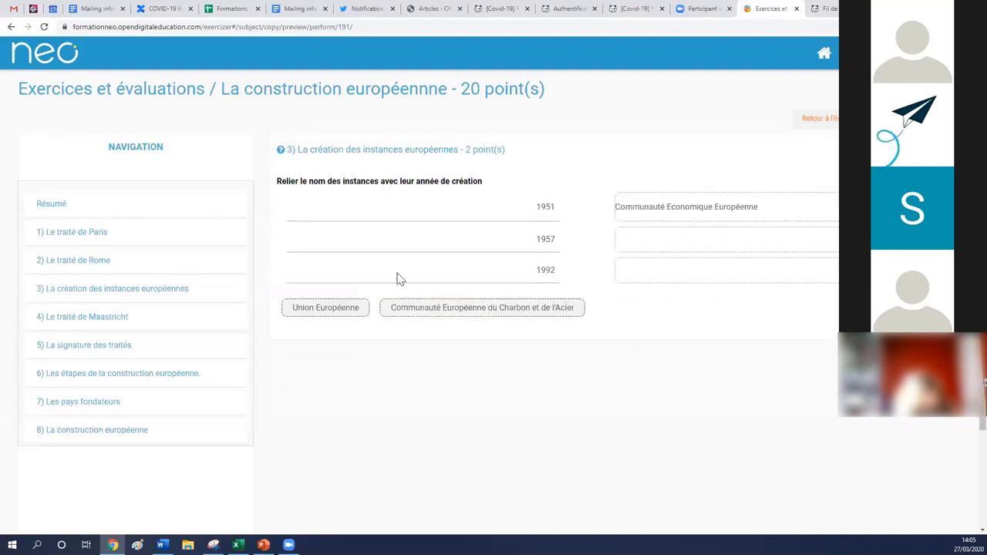
{"action": "left_click_drag", "start_coordinate": [542, 321], "coordinate": [626, 334]}
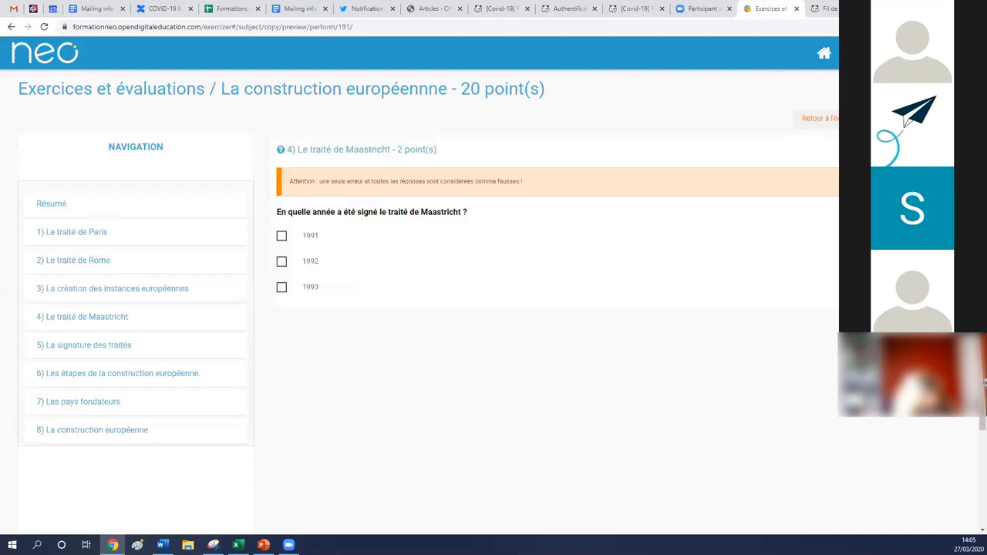
Step: Answer 1991 to the Maastricht treaty question and reorder the Traité de Rome entry in the treaty signature question
{"action": "left_click", "coordinate": [282, 235]}
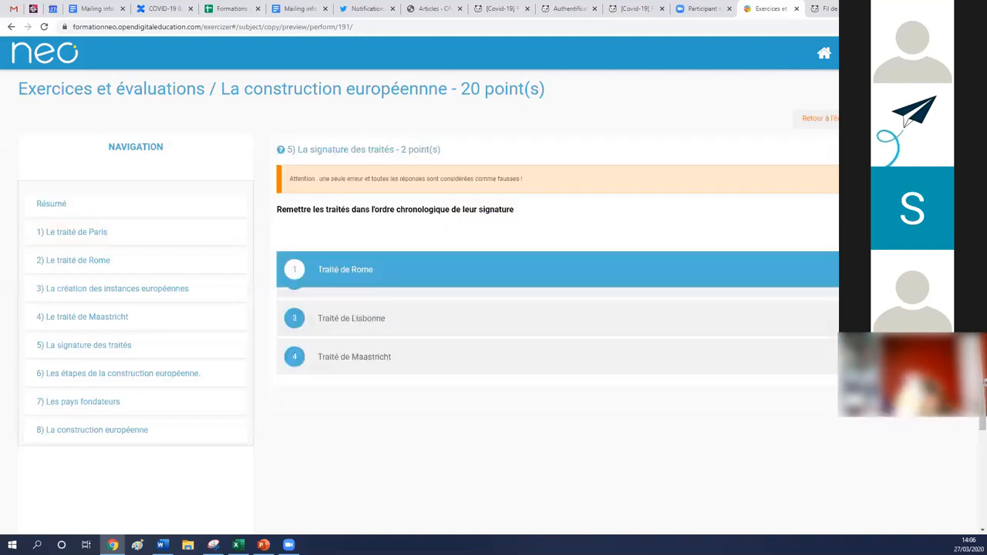
{"action": "left_click", "coordinate": [935, 421]}
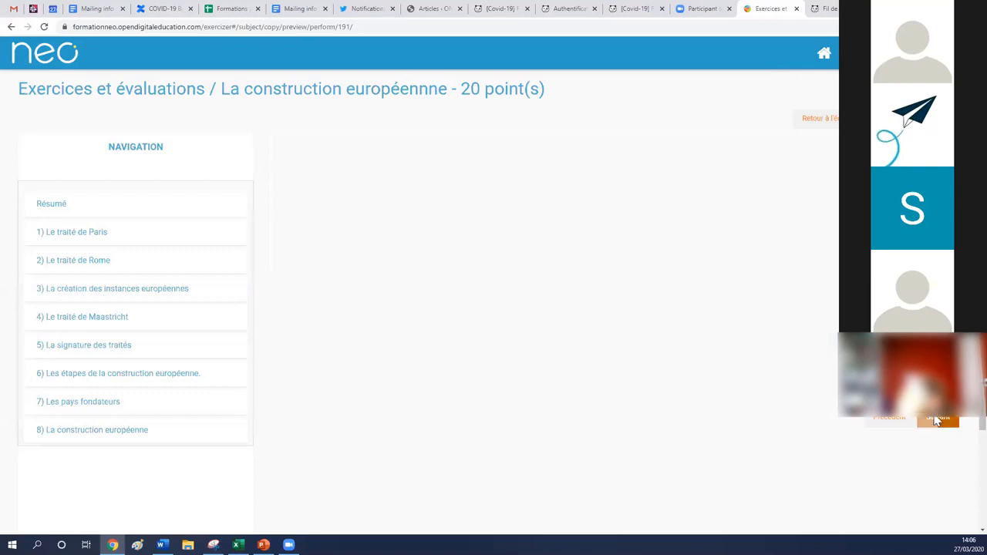
Step: Fill the first gap of the gap-fill text with "juridique" and advance to the final question, La construction européenne
{"action": "left_click", "coordinate": [552, 203]}
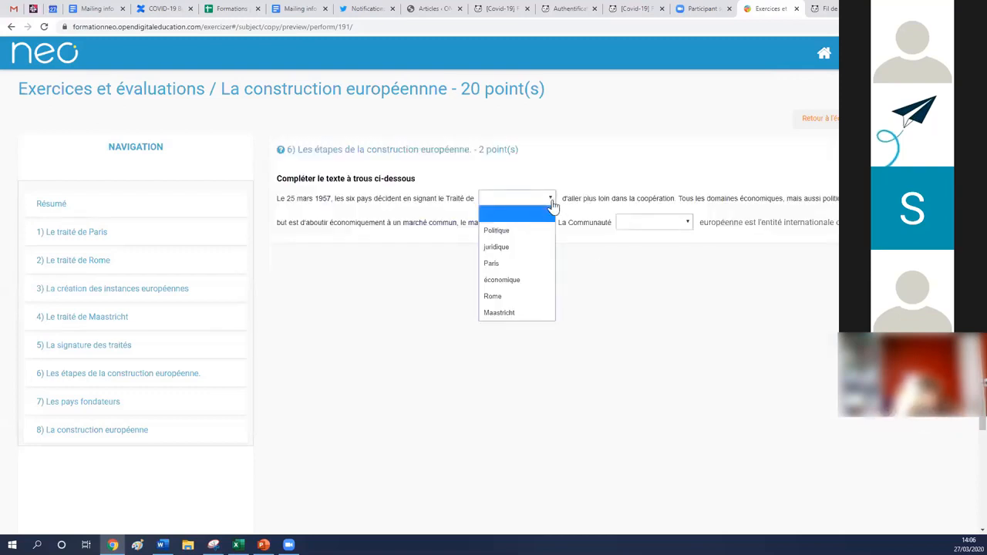
{"action": "key", "text": "Return"}
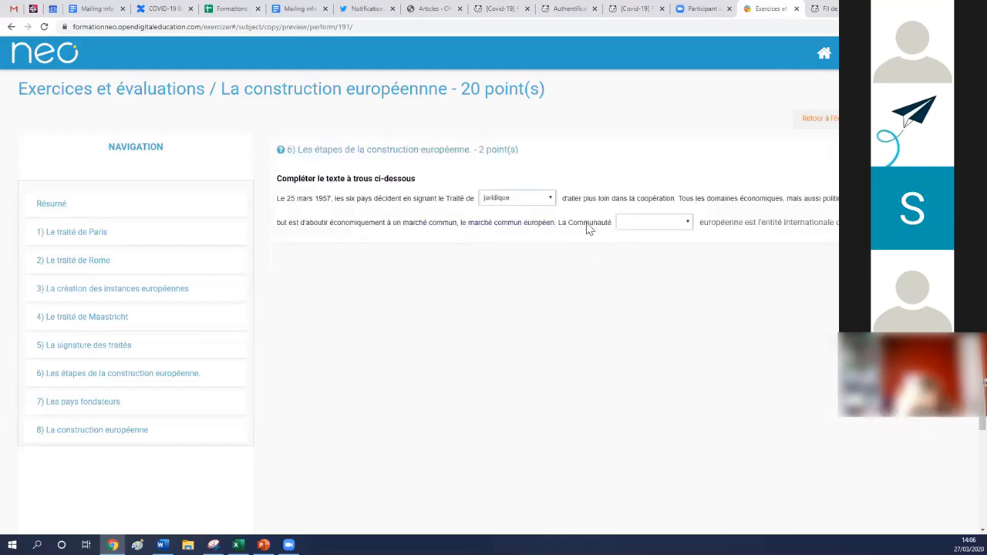
{"action": "left_click", "coordinate": [935, 266]}
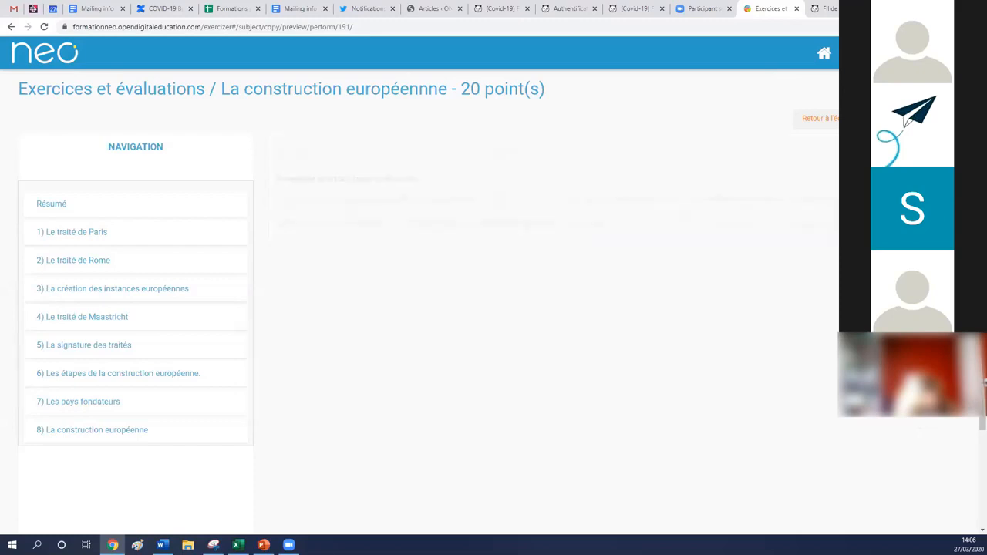
{"action": "scroll", "coordinate": [963, 432], "scroll_direction": "down", "scroll_amount": 2}
{"action": "left_click", "coordinate": [946, 429]}
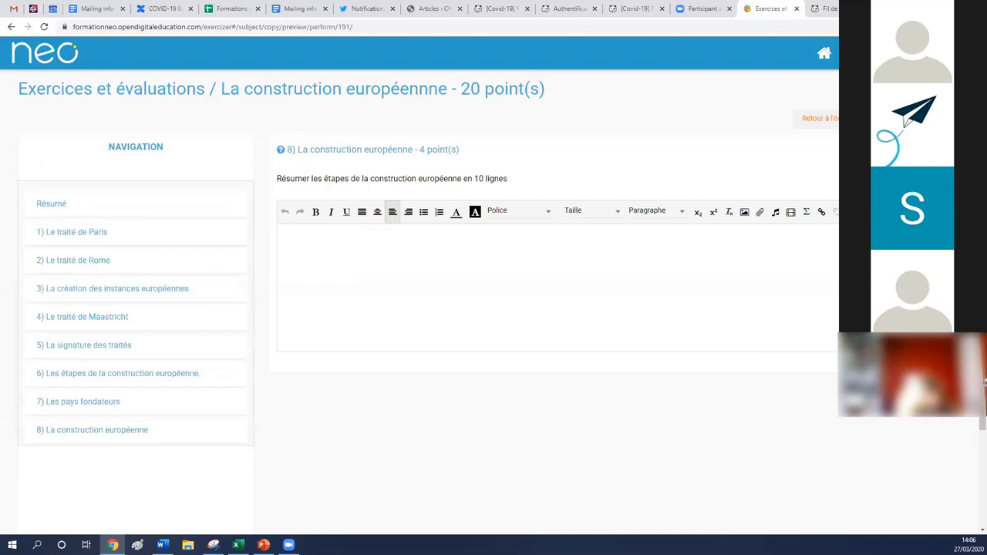
Step: Return to the Mes sujets list, start a new interactive subject and title it "Nouvelle exercice"
{"action": "left_click", "coordinate": [191, 105]}
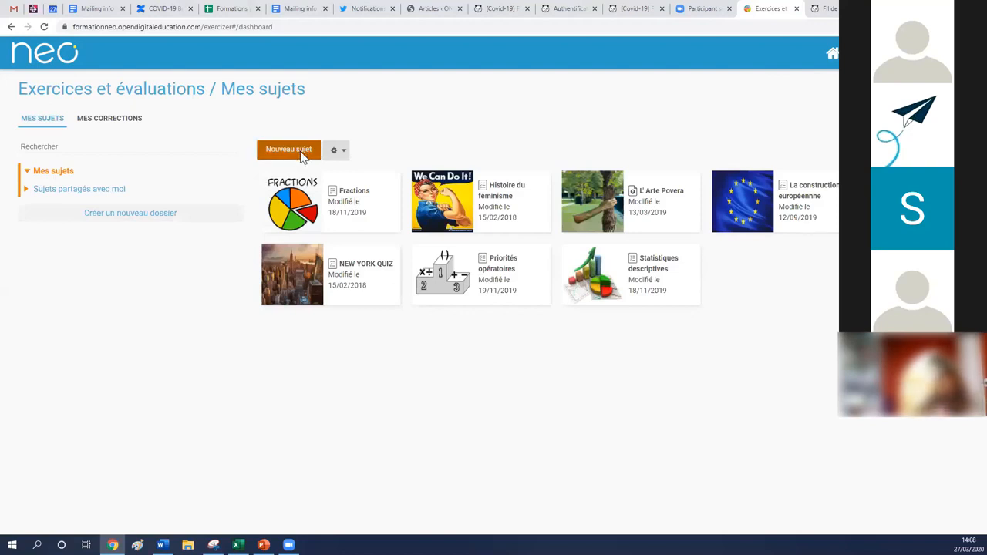
{"action": "left_click", "coordinate": [299, 154]}
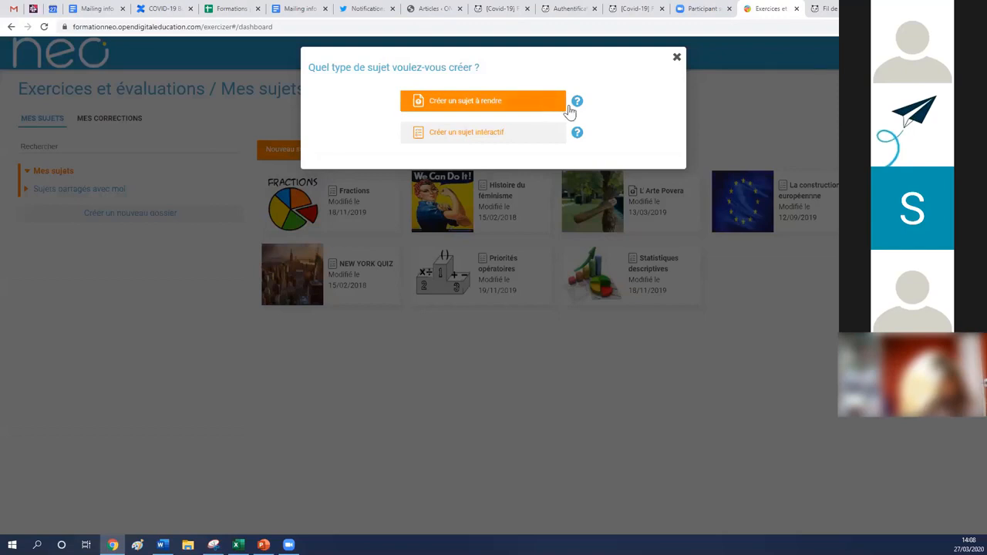
{"action": "mouse_move", "coordinate": [579, 105]}
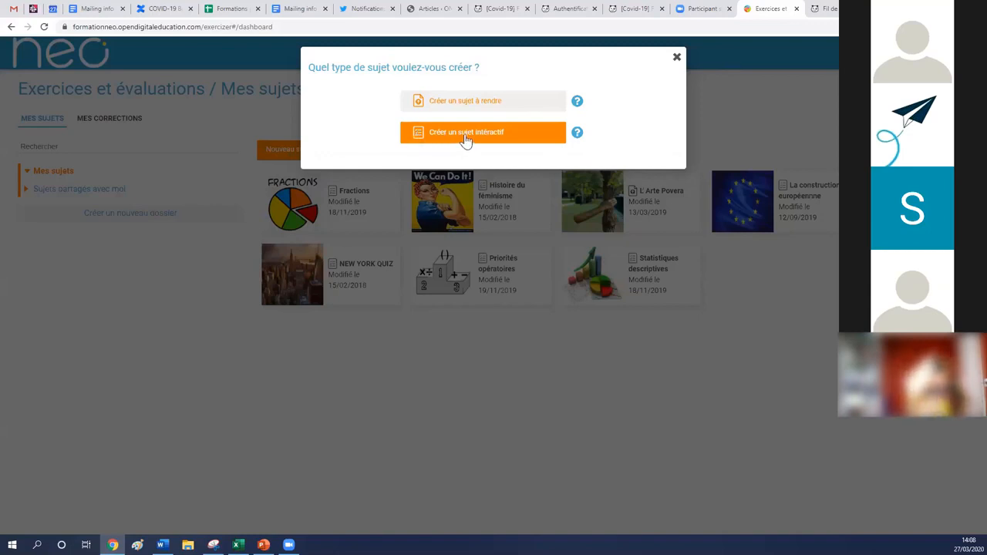
{"action": "left_click", "coordinate": [462, 139]}
{"action": "left_click", "coordinate": [453, 88]}
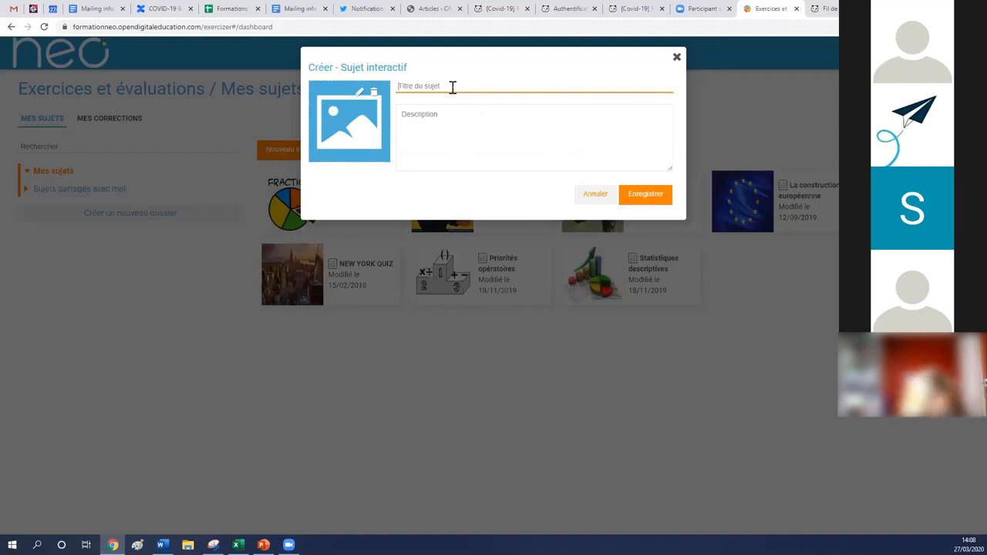
{"action": "type", "text": "Nouvelle exercice"}
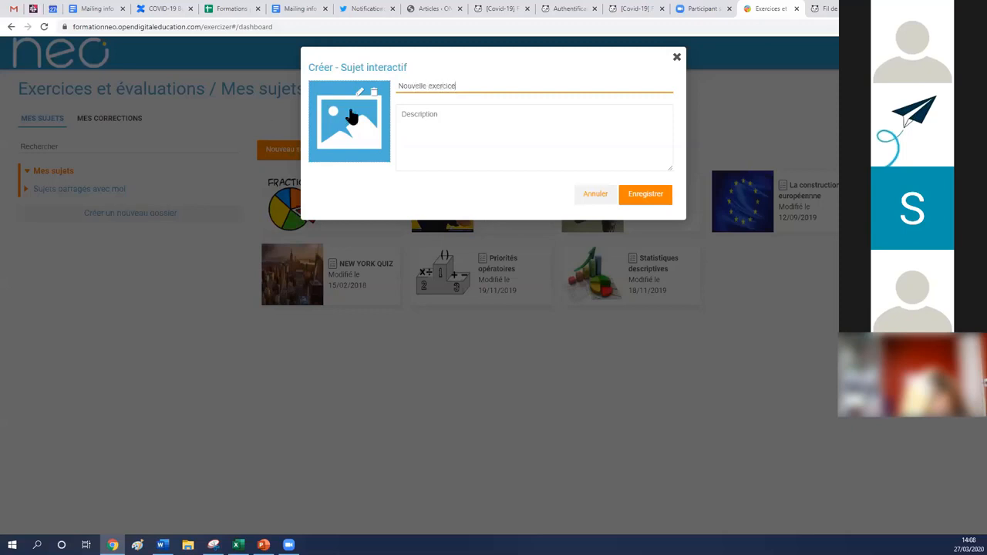
Step: Set the portrait with glasses on a yellow background, from the personal space, as the subject's image and save the subject
{"action": "left_click", "coordinate": [350, 114]}
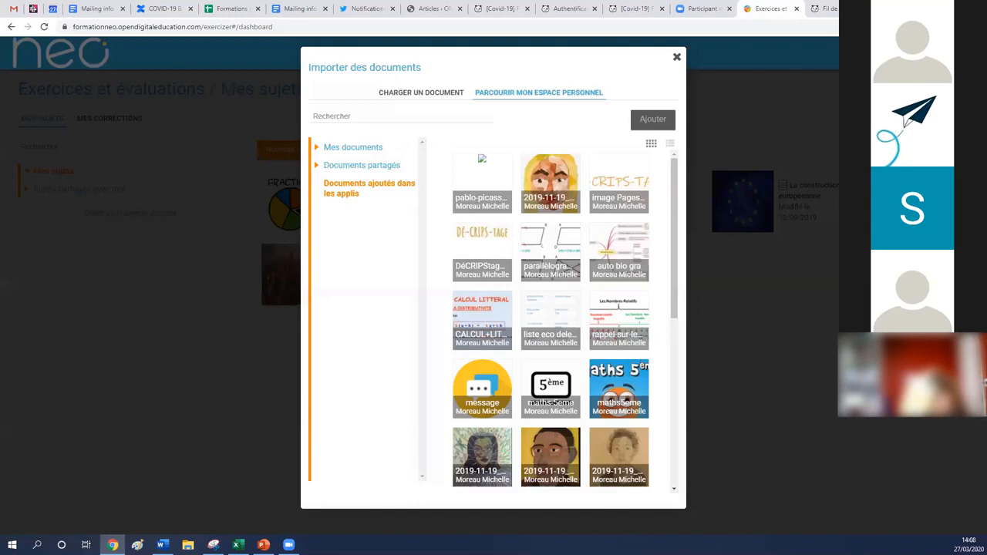
{"action": "left_click", "coordinate": [482, 392]}
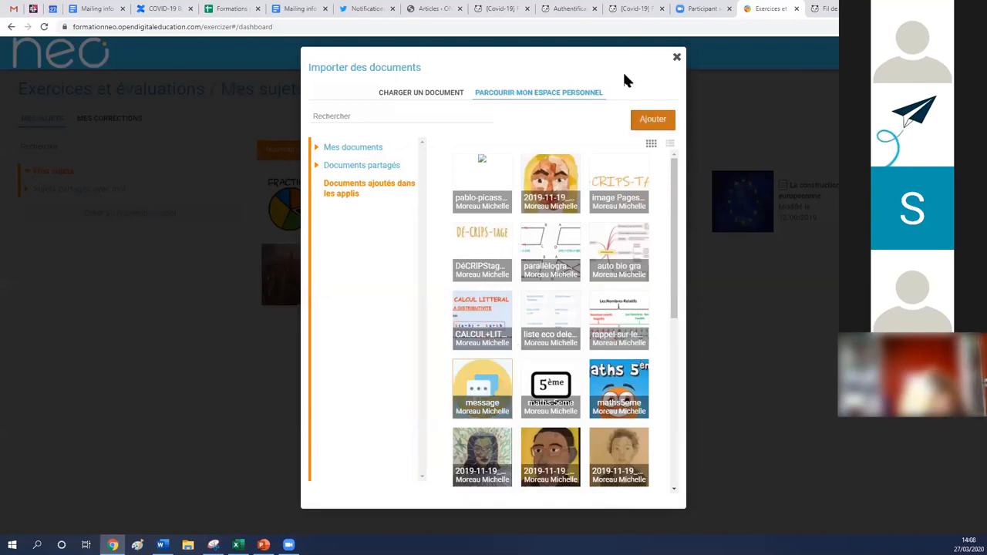
{"action": "left_click", "coordinate": [551, 457]}
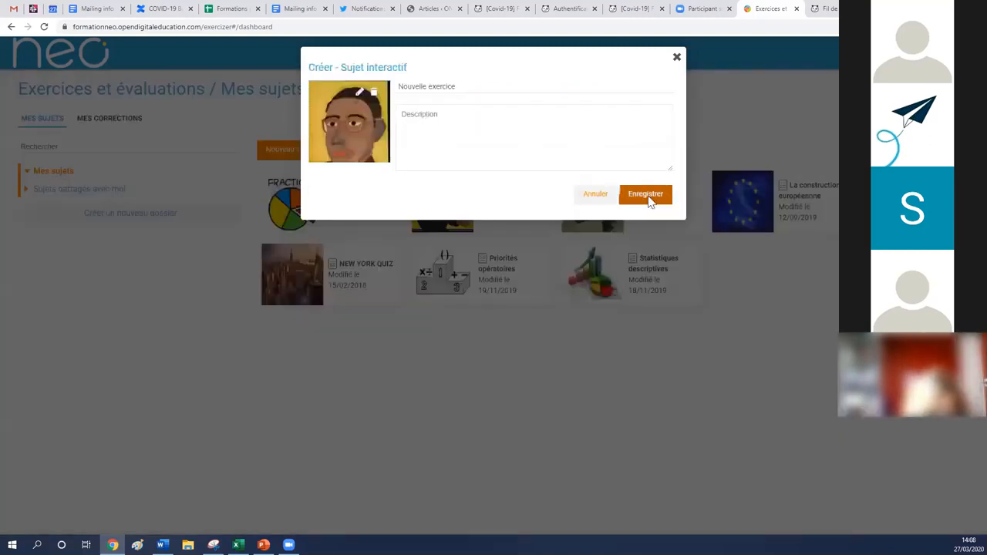
{"action": "left_click", "coordinate": [648, 203]}
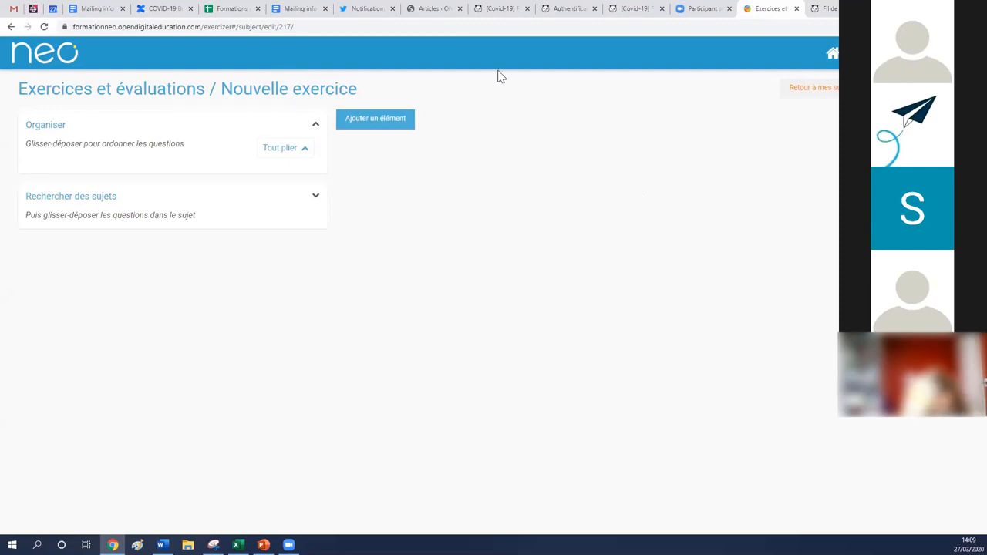
Step: Add a statement element to the subject and title it "Voir la vidéo"
{"action": "left_click", "coordinate": [402, 123]}
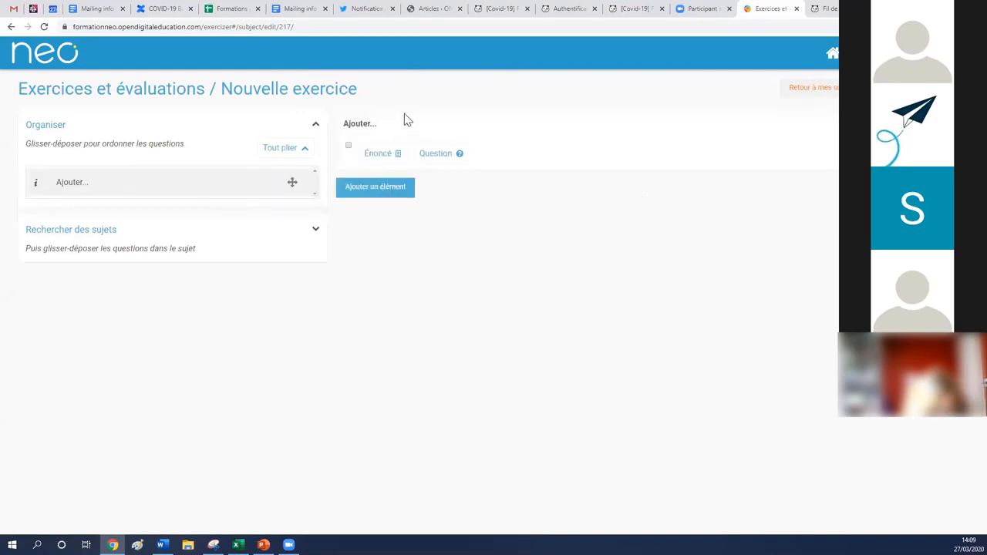
{"action": "left_click", "coordinate": [386, 154]}
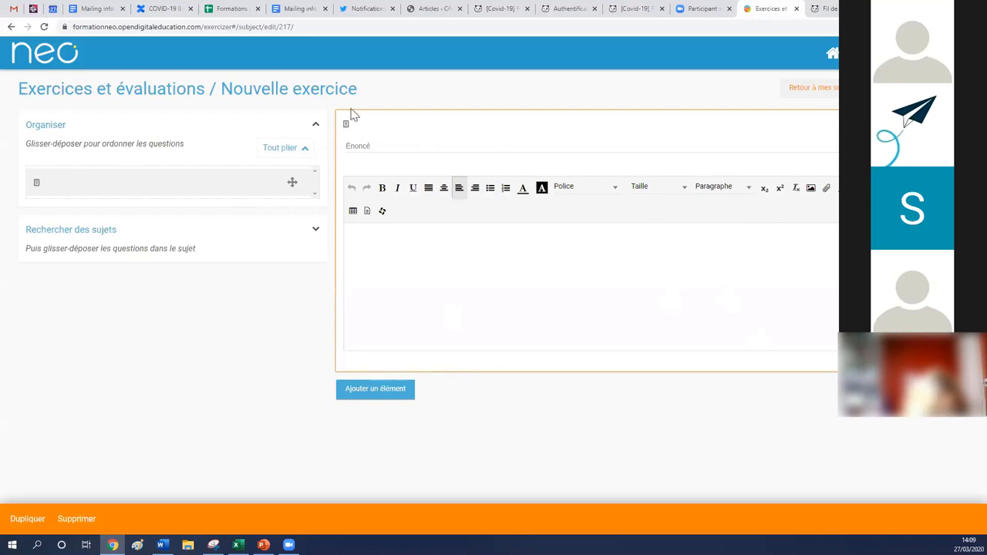
{"action": "left_click", "coordinate": [391, 148]}
{"action": "type", "text": "Voir la vi"}
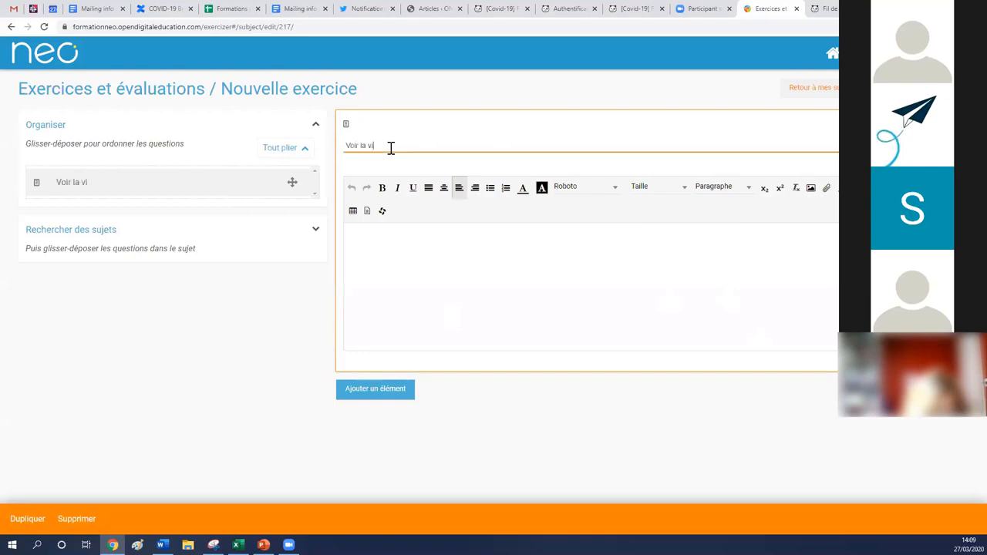
{"action": "type", "text": "déo"}
Step: Examine the multimedia content types that can be inserted in the statement's body, leaving without inserting any
{"action": "left_click", "coordinate": [514, 253]}
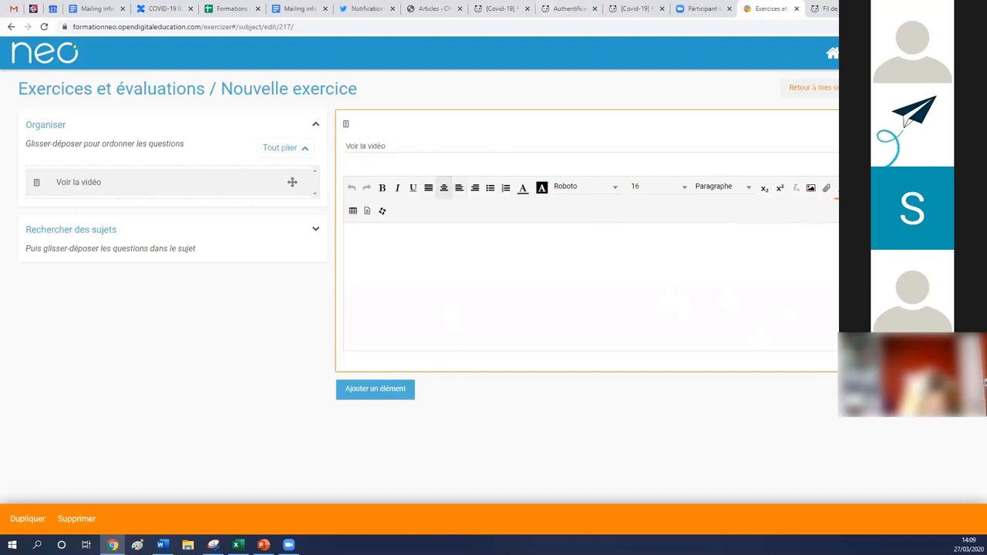
{"action": "left_click", "coordinate": [842, 188]}
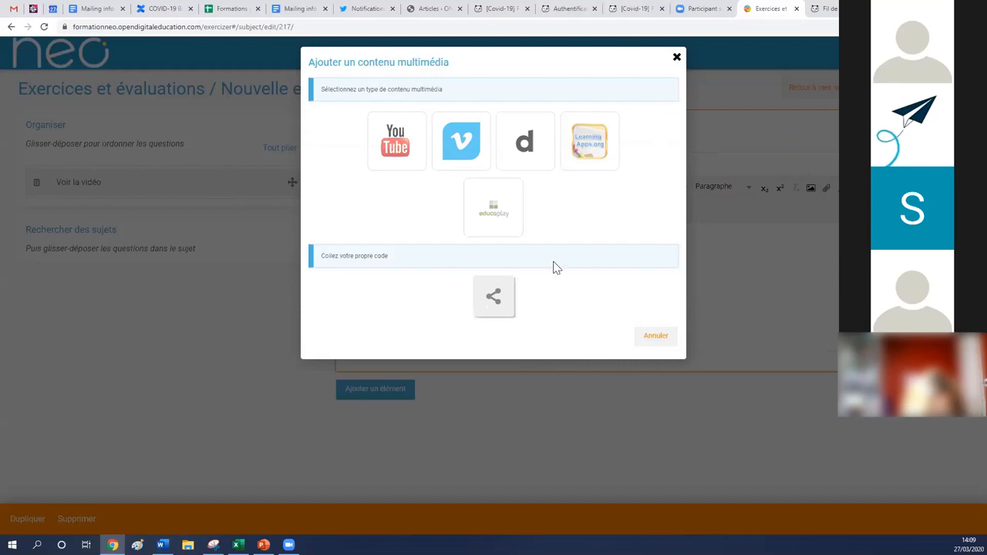
{"action": "left_click", "coordinate": [676, 57]}
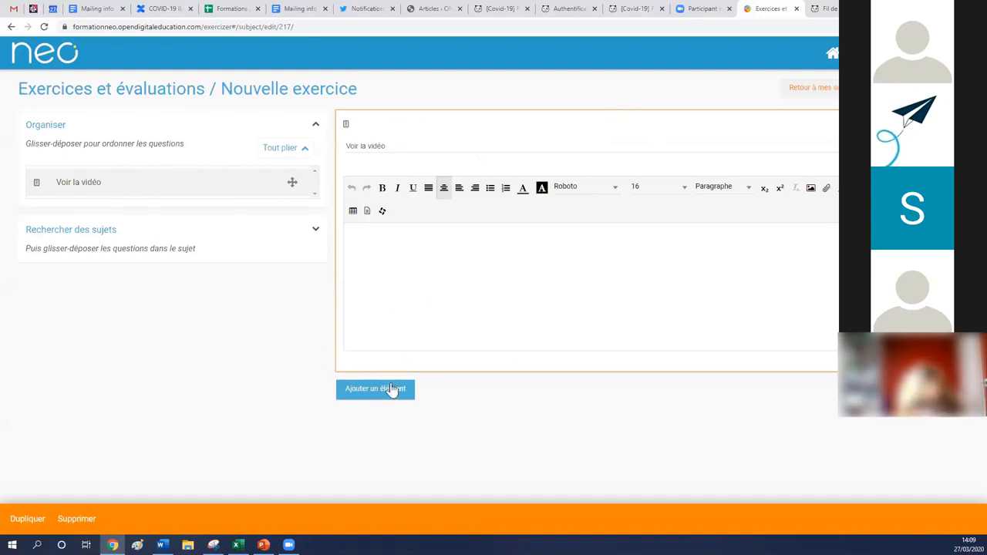
Step: Add a multiple-choice (QCM) question below the statement and title it "Question n°1"
{"action": "left_click", "coordinate": [379, 397]}
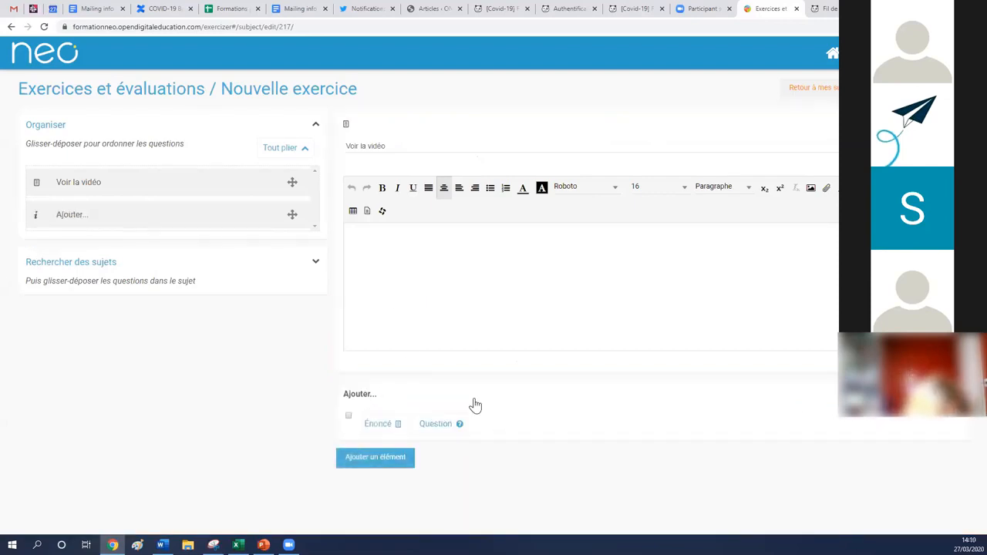
{"action": "left_click", "coordinate": [451, 429]}
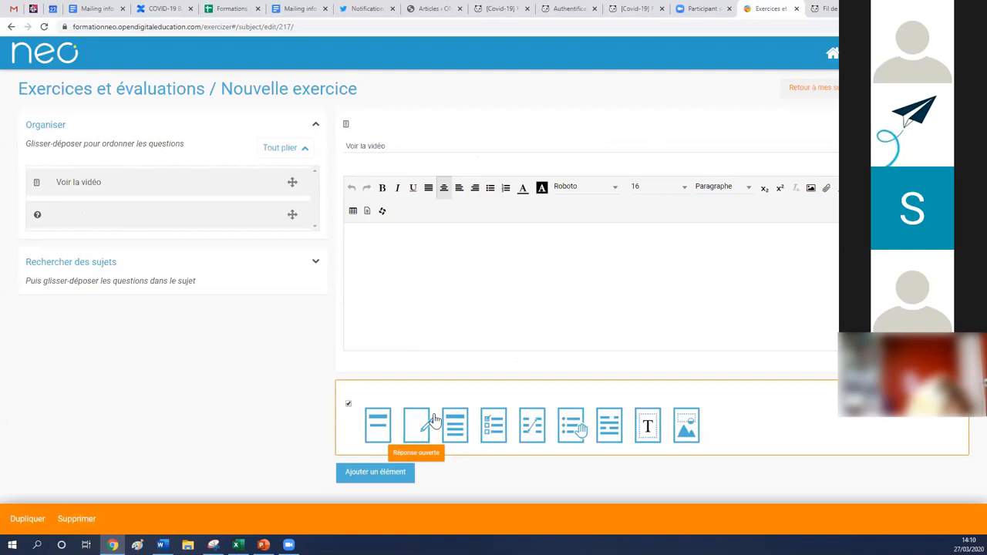
{"action": "left_click", "coordinate": [496, 430]}
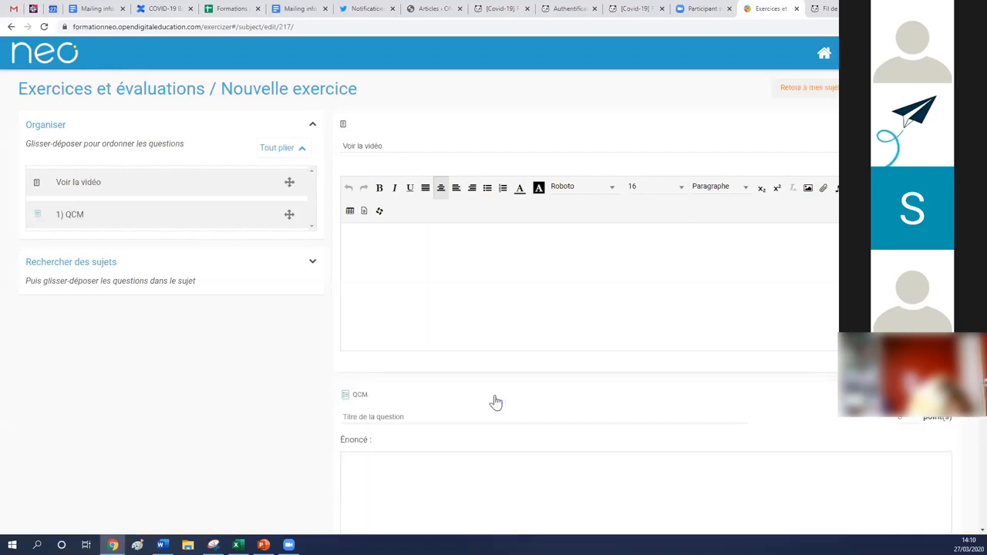
{"action": "scroll", "coordinate": [432, 324], "scroll_direction": "down", "scroll_amount": 1}
{"action": "scroll", "coordinate": [409, 158], "scroll_direction": "down", "scroll_amount": 2}
{"action": "left_click", "coordinate": [408, 155]}
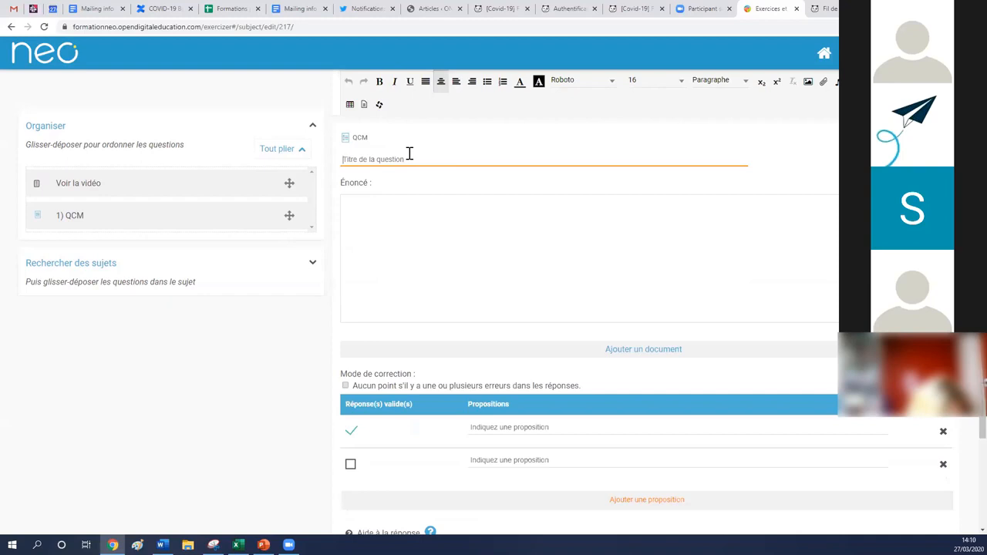
{"action": "type", "text": "Question n°1"}
Step: Add two more blank answer propositions to the multiple-choice question
{"action": "left_click", "coordinate": [623, 269]}
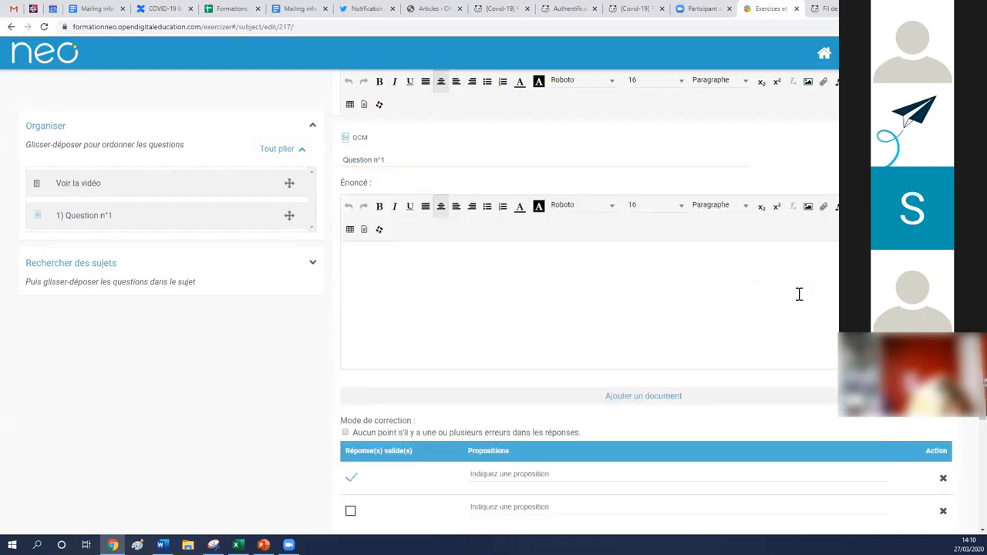
{"action": "scroll", "coordinate": [666, 313], "scroll_direction": "down", "scroll_amount": 2}
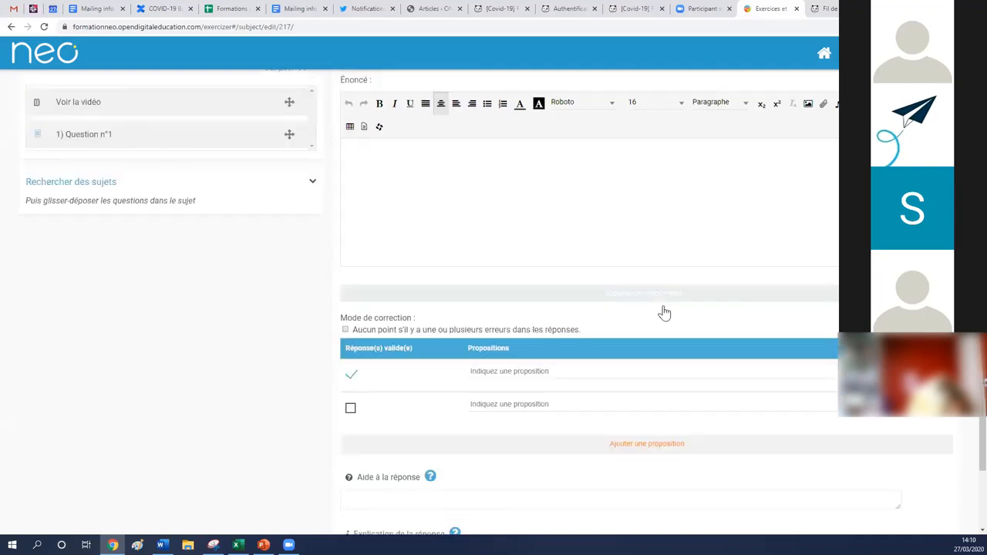
{"action": "left_click", "coordinate": [545, 380]}
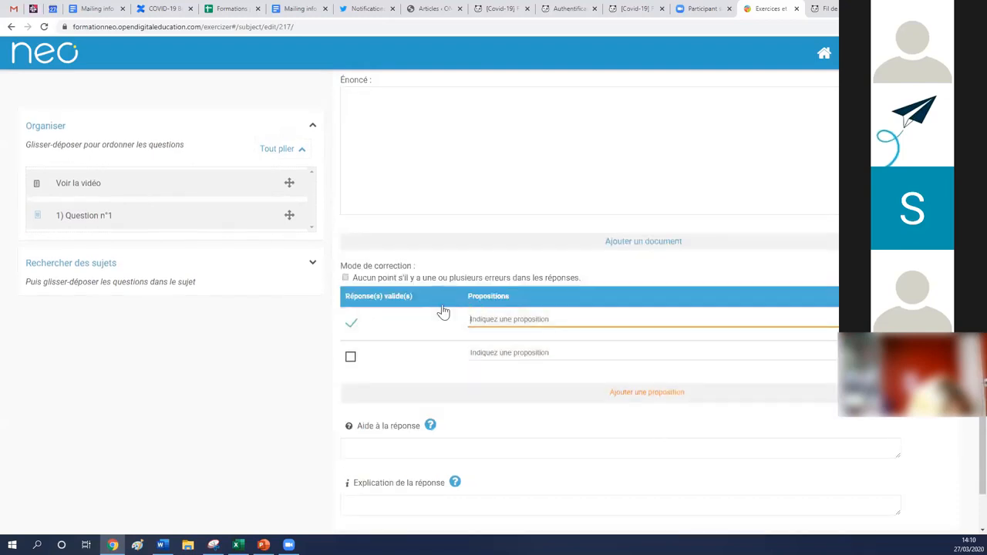
{"action": "left_click", "coordinate": [609, 393]}
{"action": "left_click", "coordinate": [614, 420]}
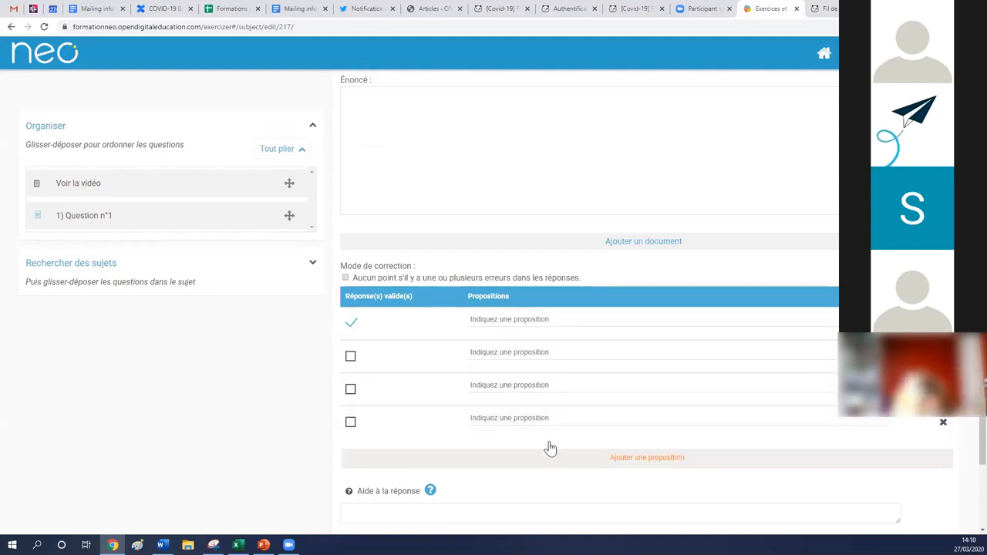
Step: Examine the Aide à la réponse and Explication de la réponse fields of the multiple-choice question
{"action": "scroll", "coordinate": [550, 449], "scroll_direction": "down", "scroll_amount": 1}
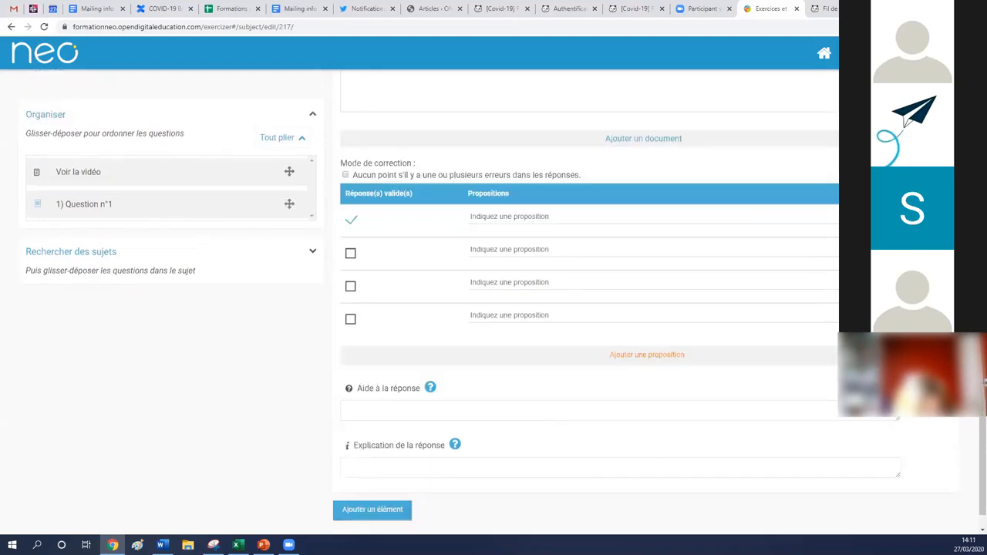
{"action": "left_click", "coordinate": [395, 411]}
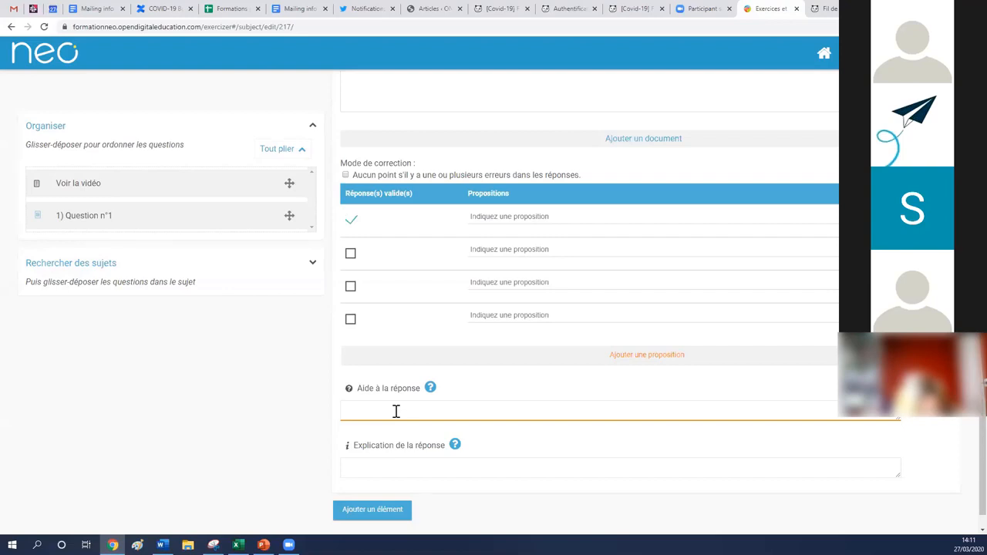
{"action": "left_click", "coordinate": [406, 471]}
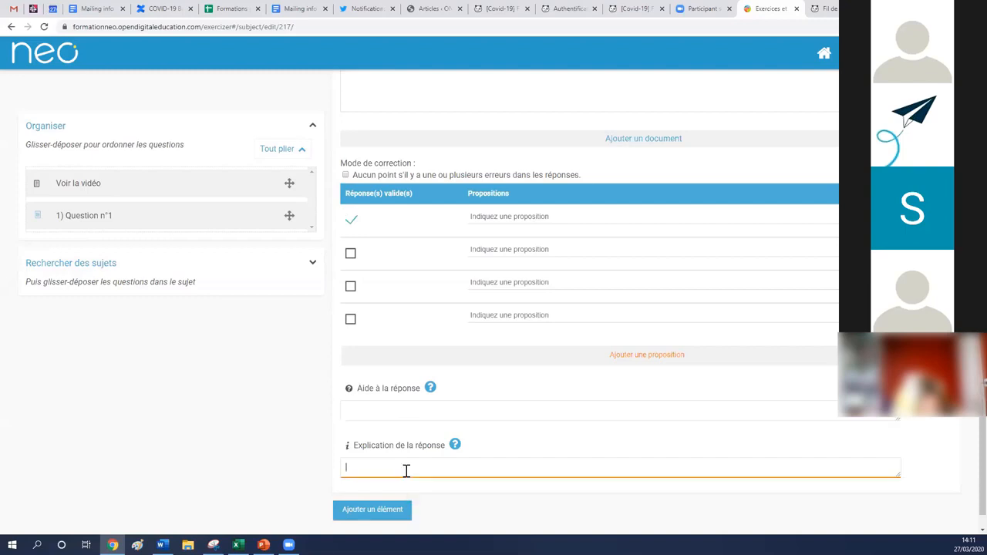
{"action": "mouse_move", "coordinate": [456, 446]}
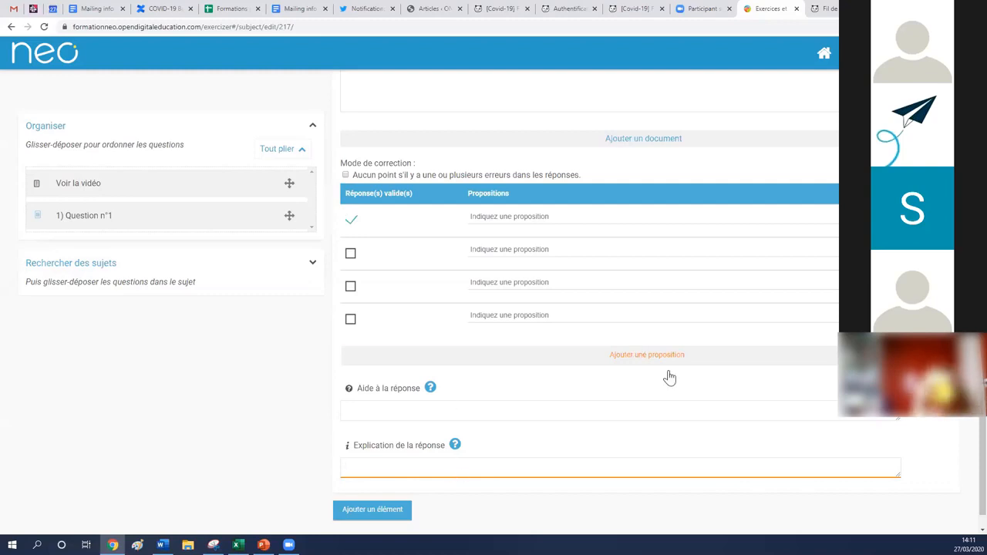
Step: Set Question n°1 to 5 points, then collapse the question and the Voir la vidéo statement
{"action": "scroll", "coordinate": [679, 382], "scroll_direction": "up", "scroll_amount": 2}
{"action": "scroll", "coordinate": [683, 389], "scroll_direction": "up", "scroll_amount": 2}
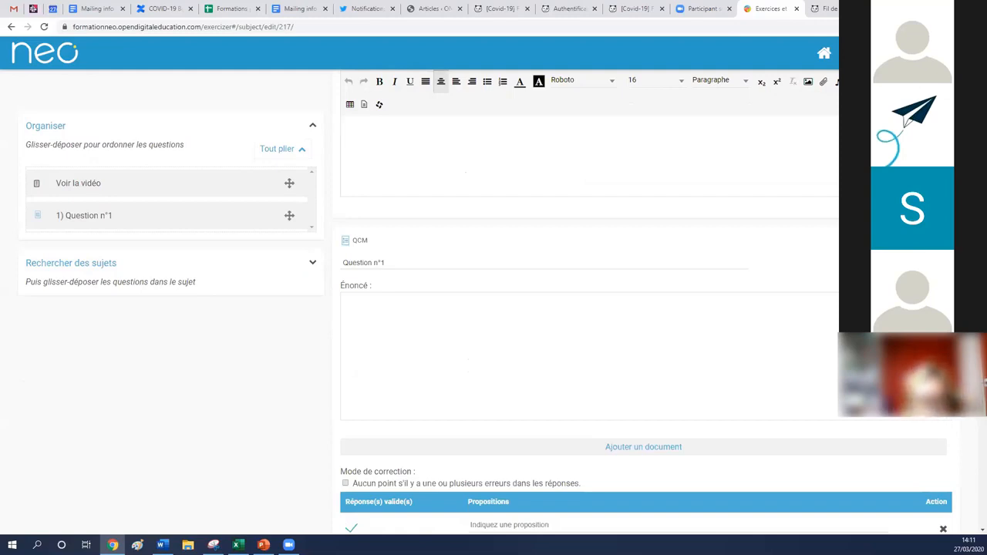
{"action": "left_click", "coordinate": [690, 337]}
{"action": "scroll", "coordinate": [690, 338], "scroll_direction": "down", "scroll_amount": 3}
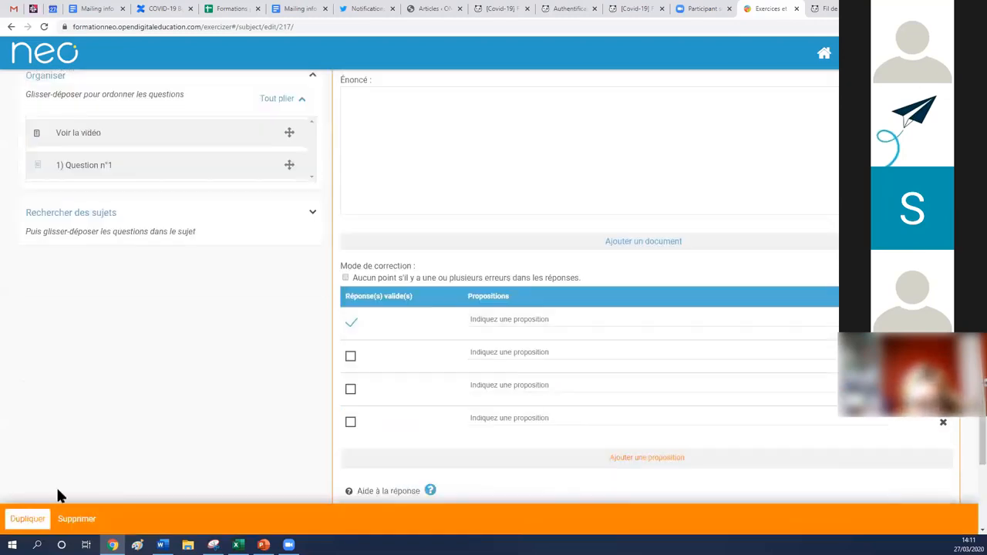
{"action": "scroll", "coordinate": [811, 286], "scroll_direction": "up", "scroll_amount": 2}
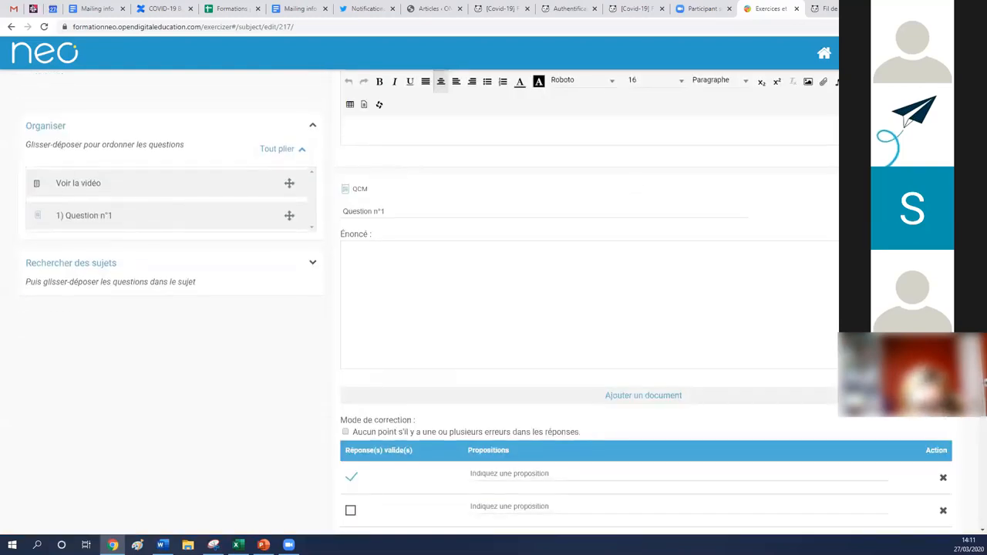
{"action": "left_click", "coordinate": [940, 189]}
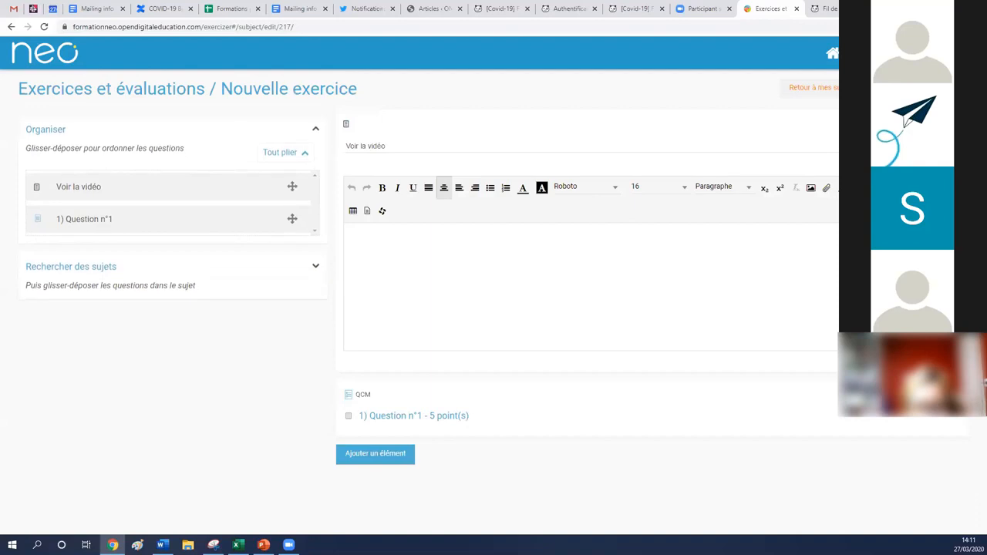
{"action": "left_click", "coordinate": [939, 124]}
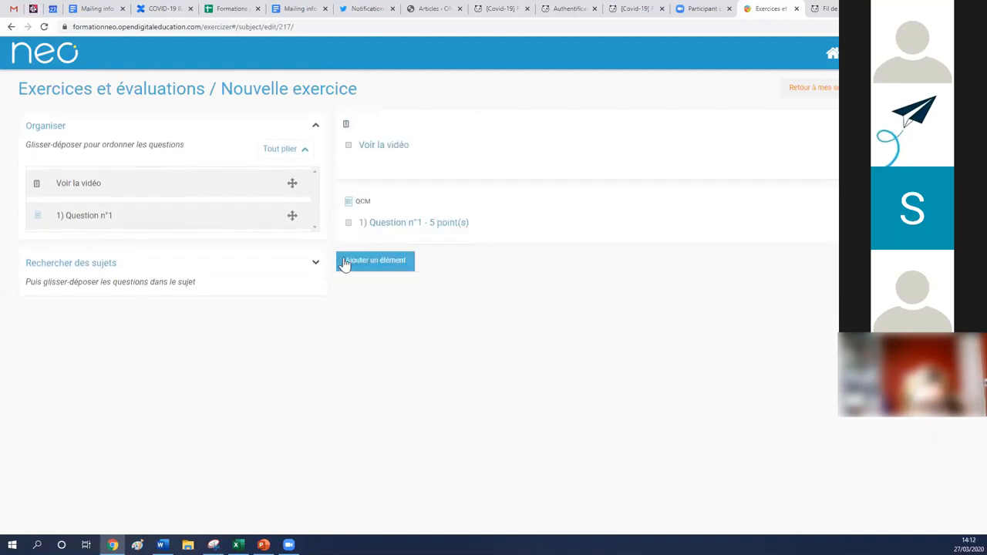
Step: Add a gap-fill (Texte à trous) question after Question n°1 and title it "question 2"
{"action": "left_click", "coordinate": [383, 265]}
{"action": "left_click", "coordinate": [423, 299]}
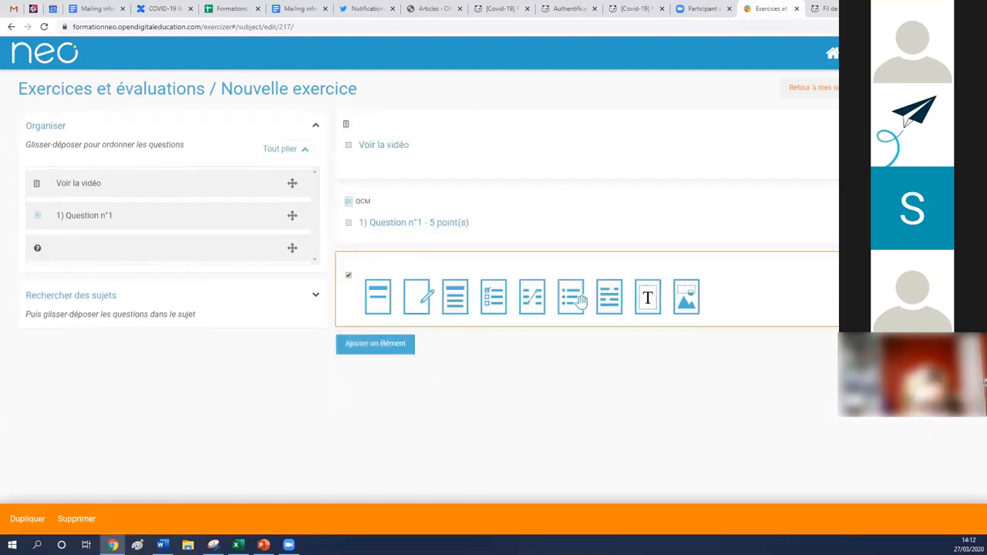
{"action": "left_click", "coordinate": [607, 303]}
{"action": "left_click", "coordinate": [397, 284]}
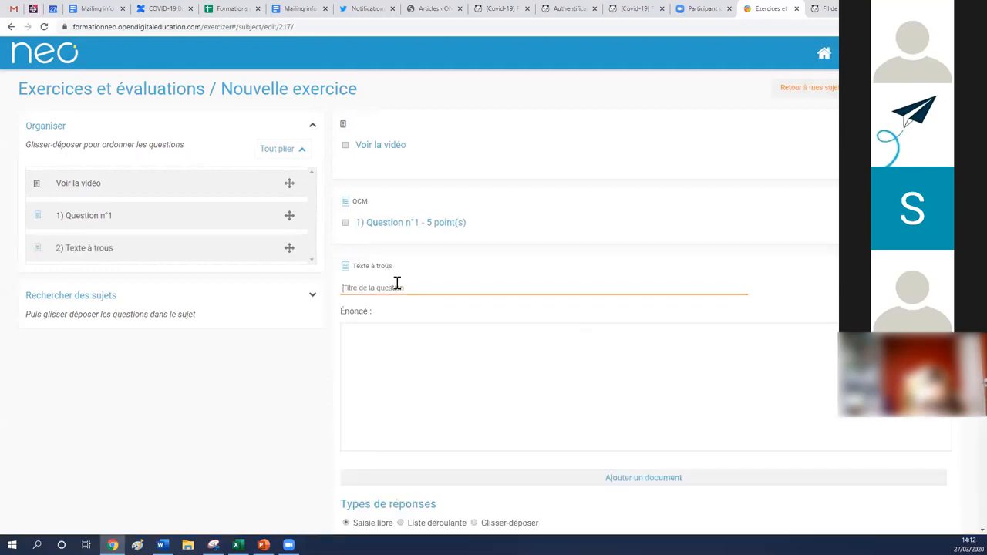
{"action": "type", "text": "question 2"}
{"action": "scroll", "coordinate": [386, 401], "scroll_direction": "down", "scroll_amount": 2}
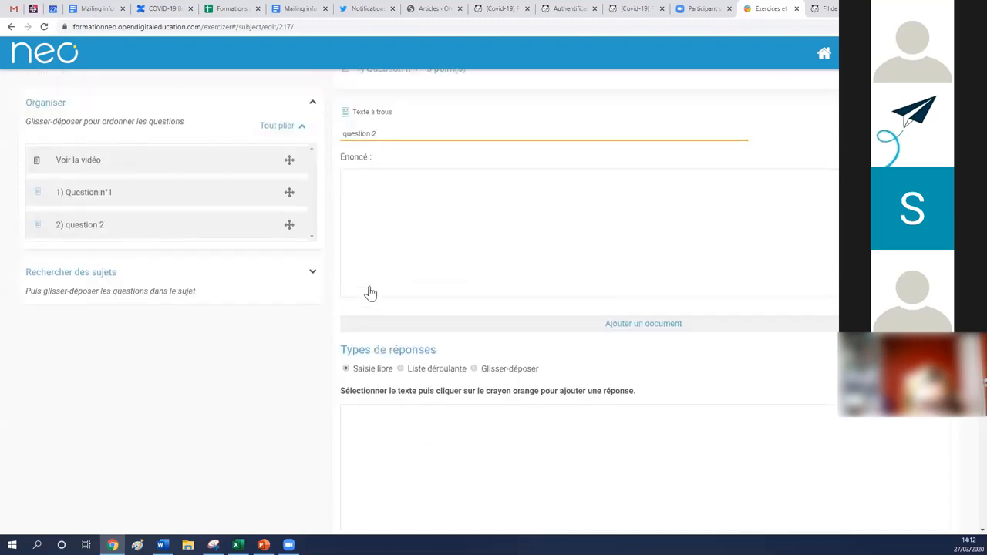
{"action": "scroll", "coordinate": [522, 436], "scroll_direction": "down", "scroll_amount": 1}
{"action": "scroll", "coordinate": [503, 439], "scroll_direction": "down", "scroll_amount": 2}
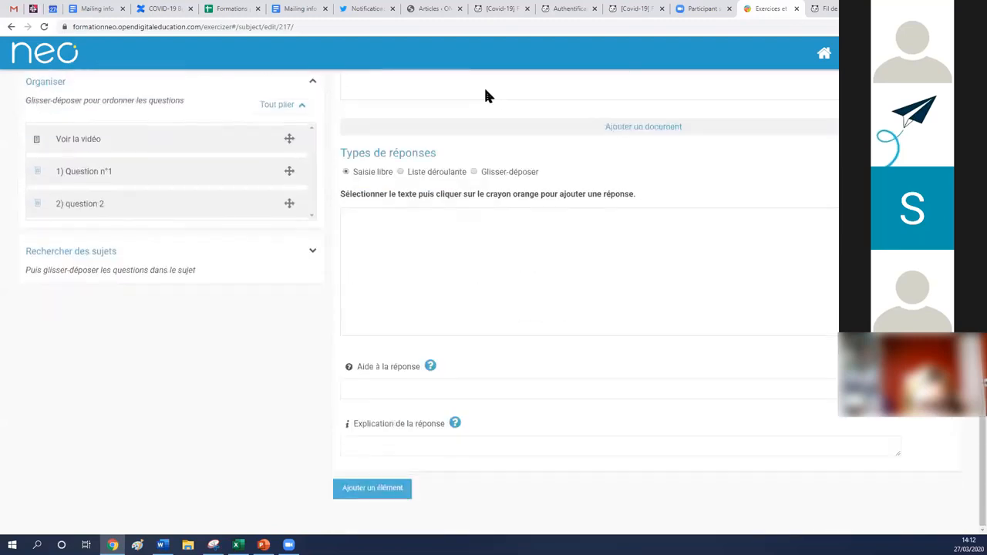
Step: Add another undefined element and move question 2 ahead of Question n°1 in the subject's order
{"action": "left_click", "coordinate": [371, 489]}
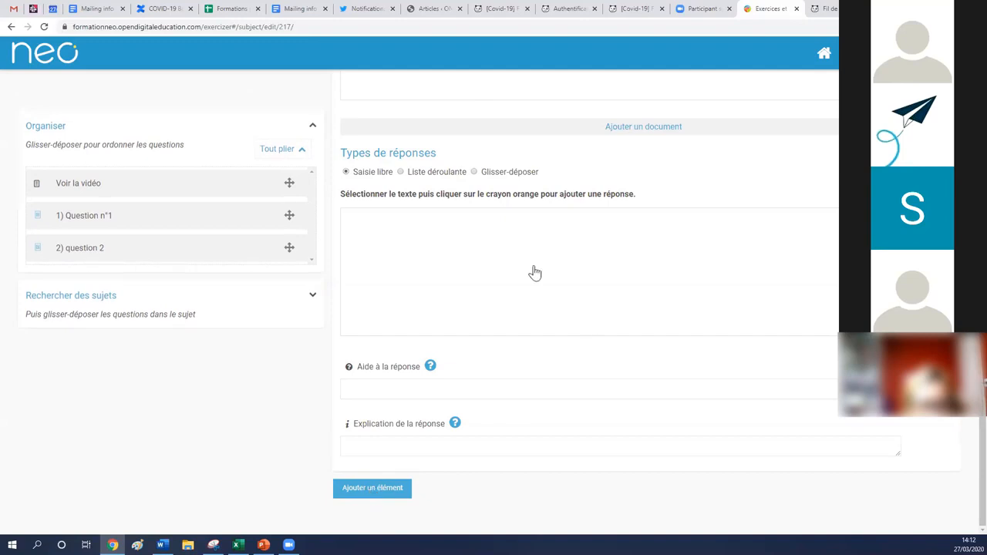
{"action": "scroll", "coordinate": [158, 327], "scroll_direction": "up", "scroll_amount": 1}
{"action": "scroll", "coordinate": [158, 326], "scroll_direction": "up", "scroll_amount": 1}
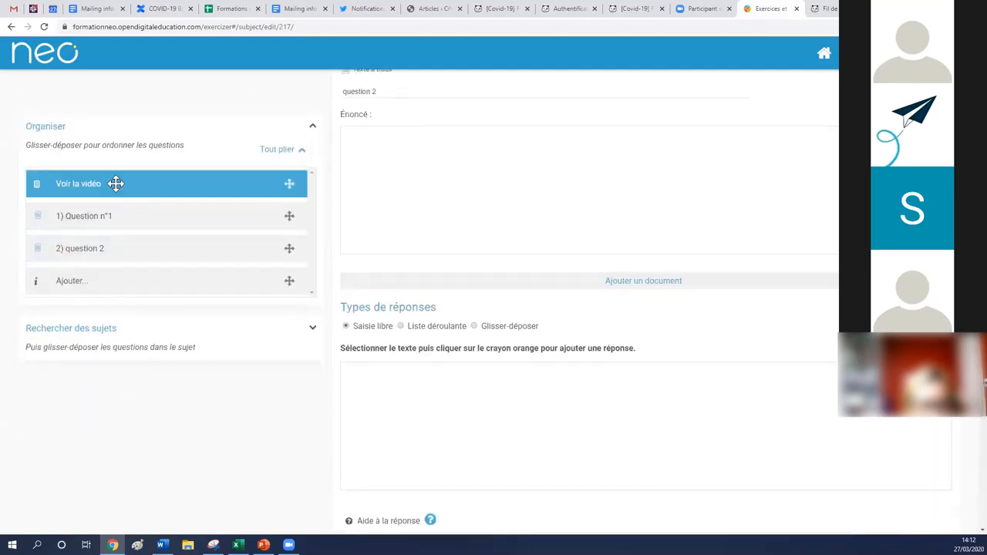
{"action": "left_click_drag", "start_coordinate": [194, 213], "coordinate": [204, 269]}
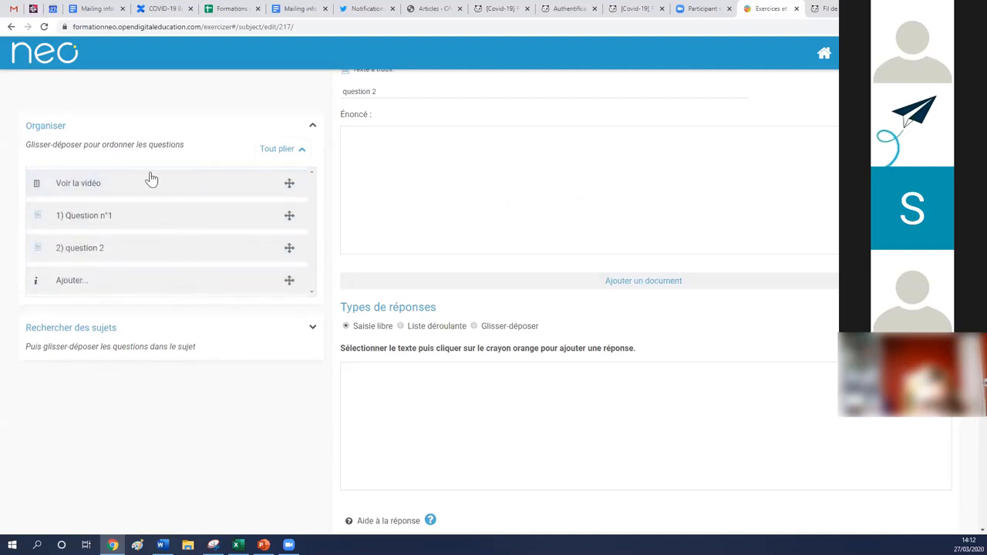
{"action": "left_click_drag", "start_coordinate": [289, 249], "coordinate": [307, 210]}
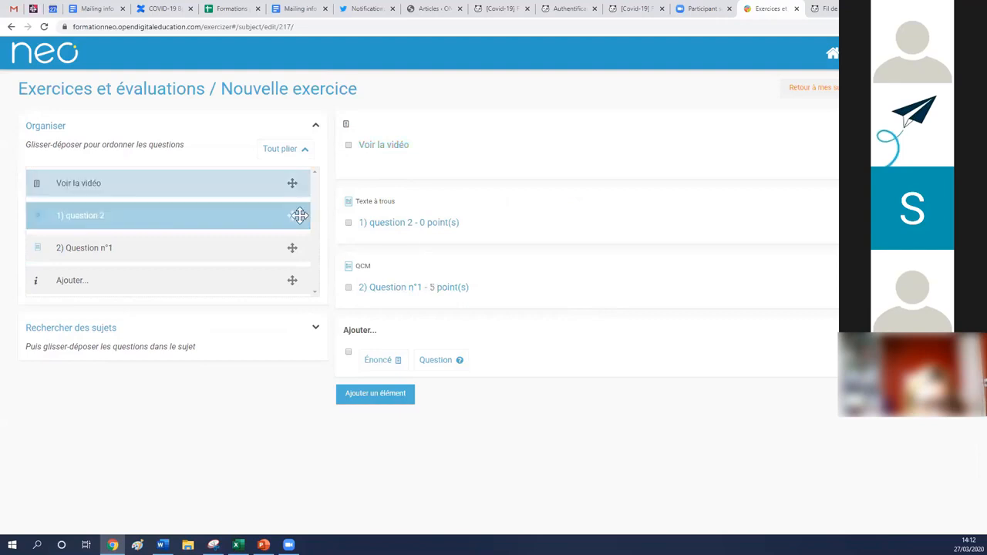
Step: Enter "fe" in the search for existing subjects, then clear the search
{"action": "left_click", "coordinate": [315, 128]}
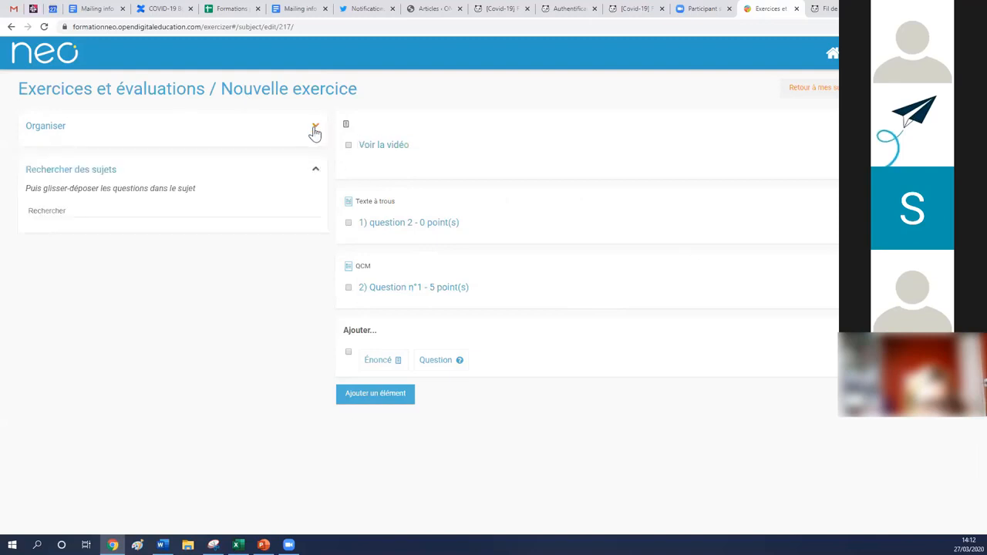
{"action": "left_click", "coordinate": [316, 128]}
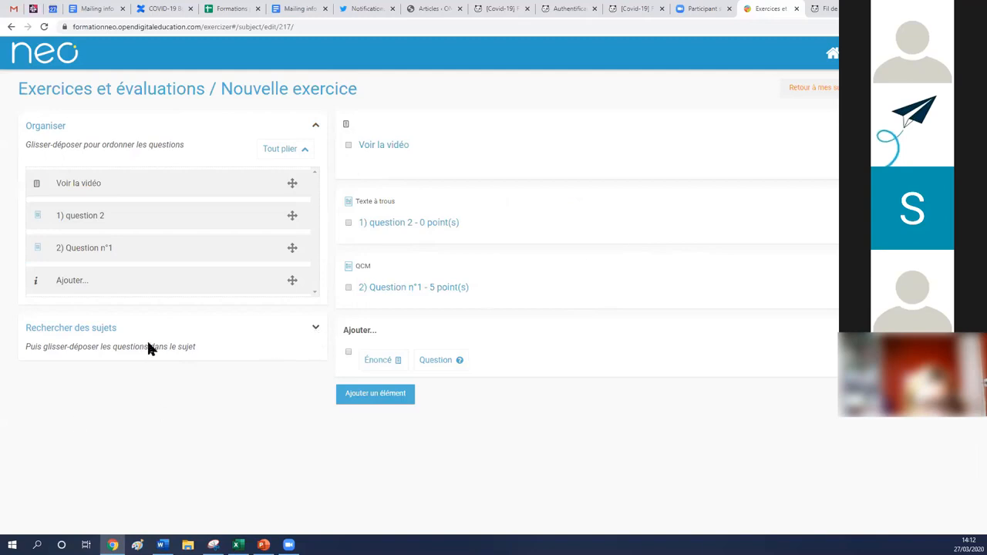
{"action": "left_click", "coordinate": [315, 330]}
{"action": "left_click", "coordinate": [128, 209]}
{"action": "type", "text": "fe"}
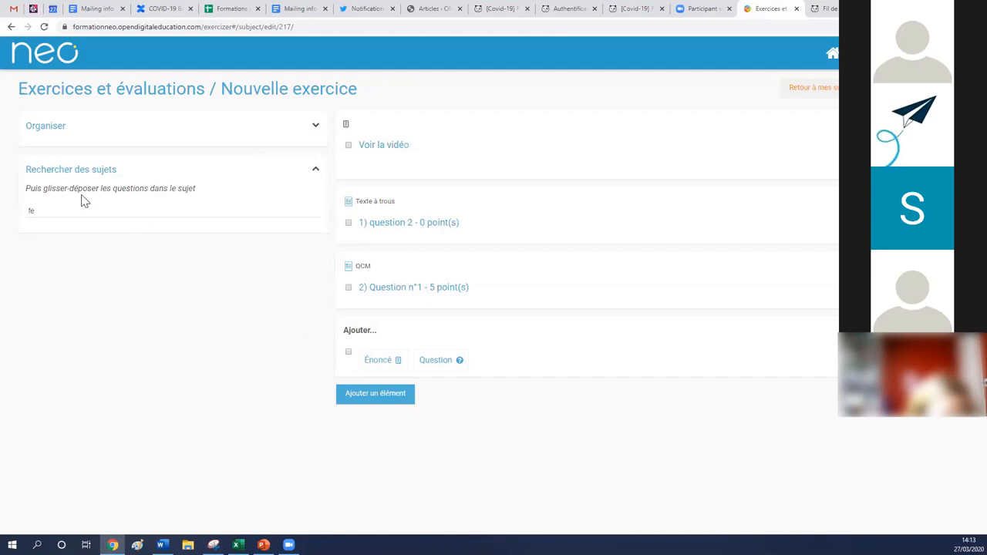
{"action": "left_click_drag", "start_coordinate": [62, 209], "coordinate": [2, 209]}
{"action": "key", "text": "BackSpace"}
{"action": "left_click", "coordinate": [549, 253]}
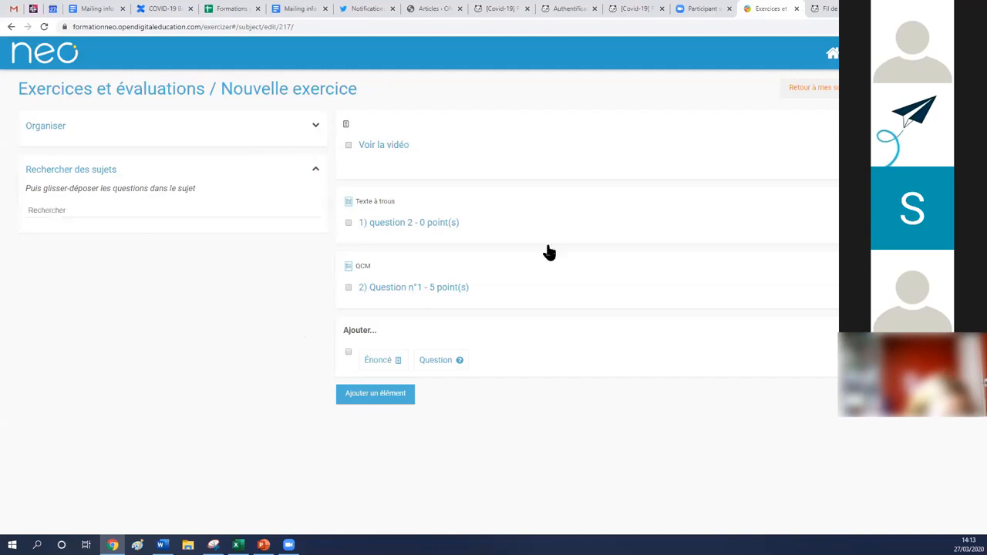
Step: Preview the subject as a student, view its Voir la vidéo statement, and return to editing
{"action": "left_click", "coordinate": [818, 90]}
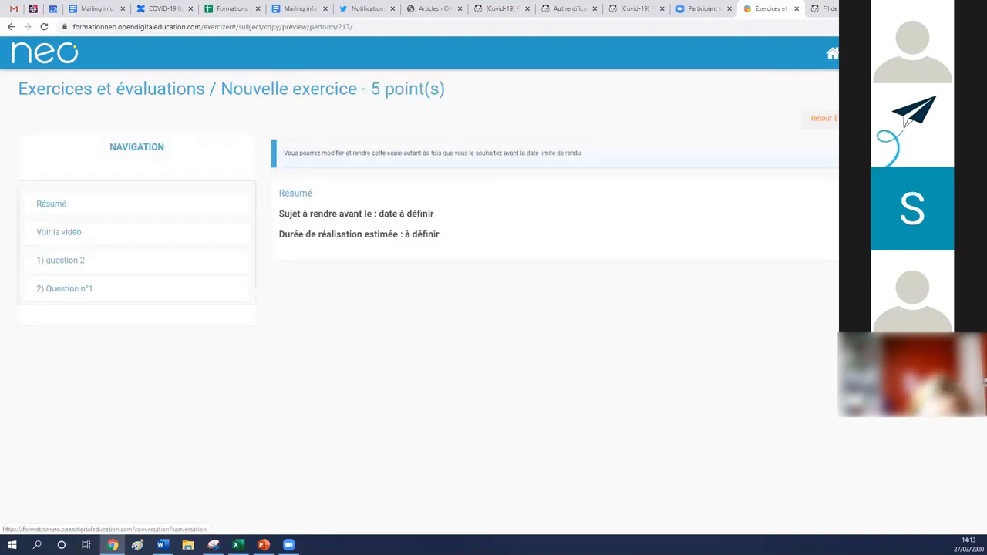
{"action": "left_click", "coordinate": [58, 232]}
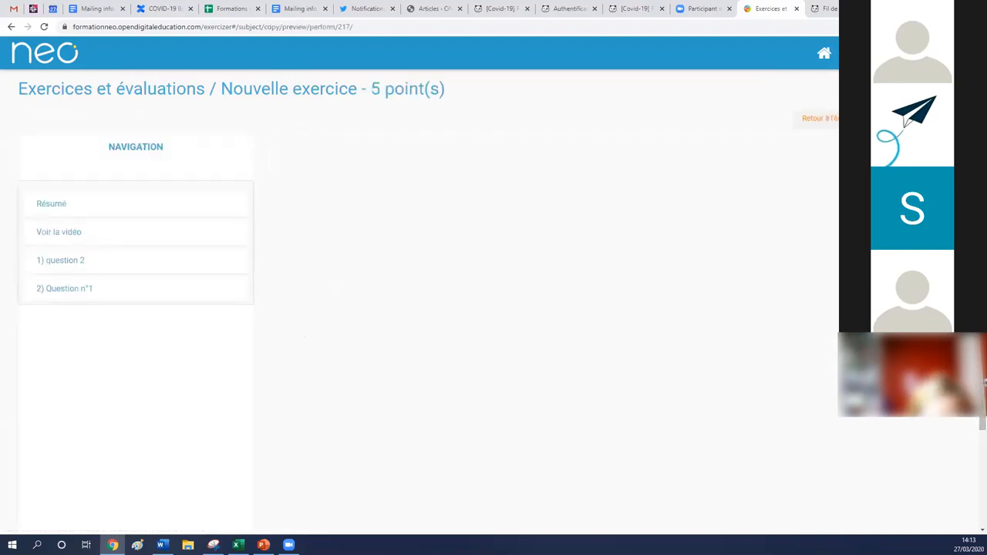
{"action": "left_click", "coordinate": [833, 121]}
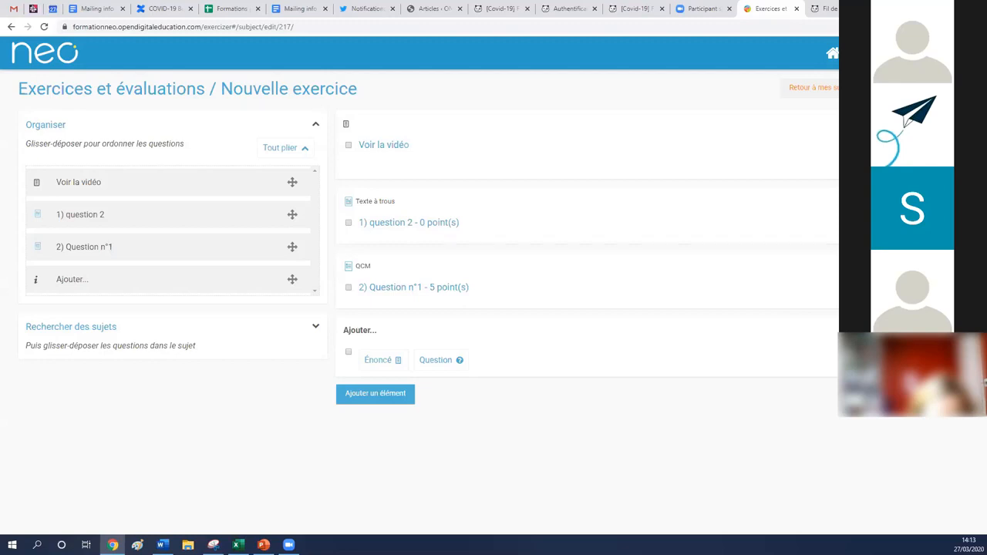
Step: Start distributing the subject and add the group "Élèves du groupe 3eme 1." as recipient, searching for "eleve"
{"action": "left_click", "coordinate": [937, 87]}
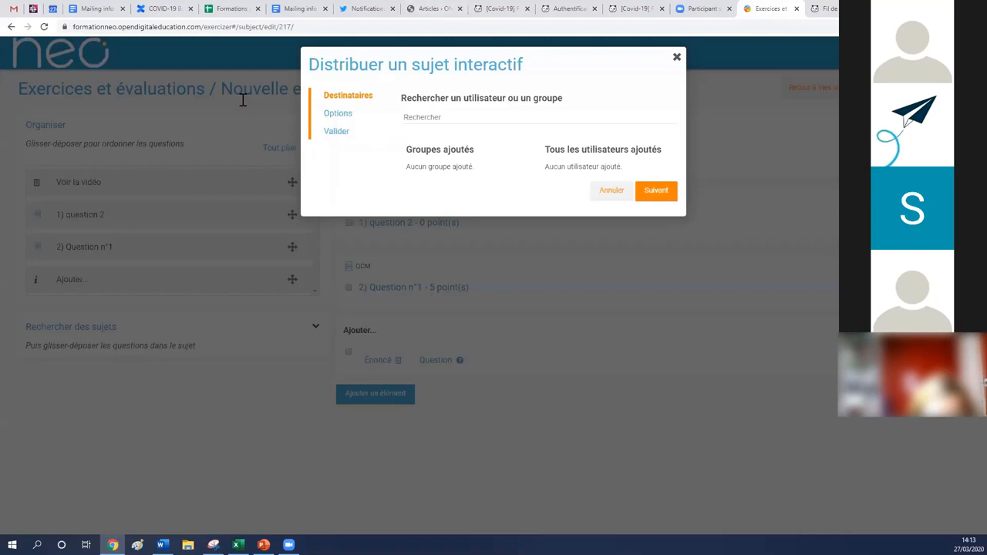
{"action": "left_click", "coordinate": [440, 117]}
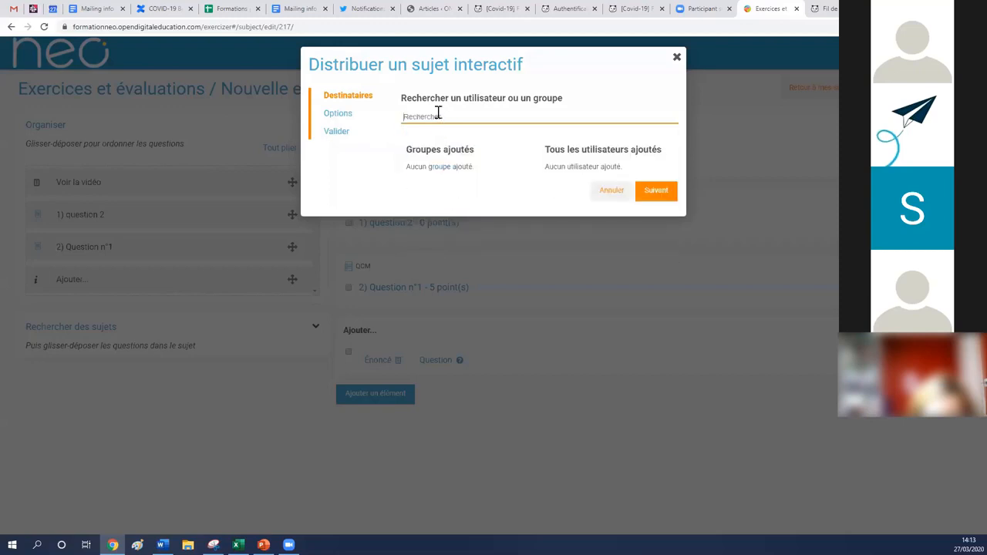
{"action": "type", "text": "eleve"}
{"action": "left_click", "coordinate": [463, 158]}
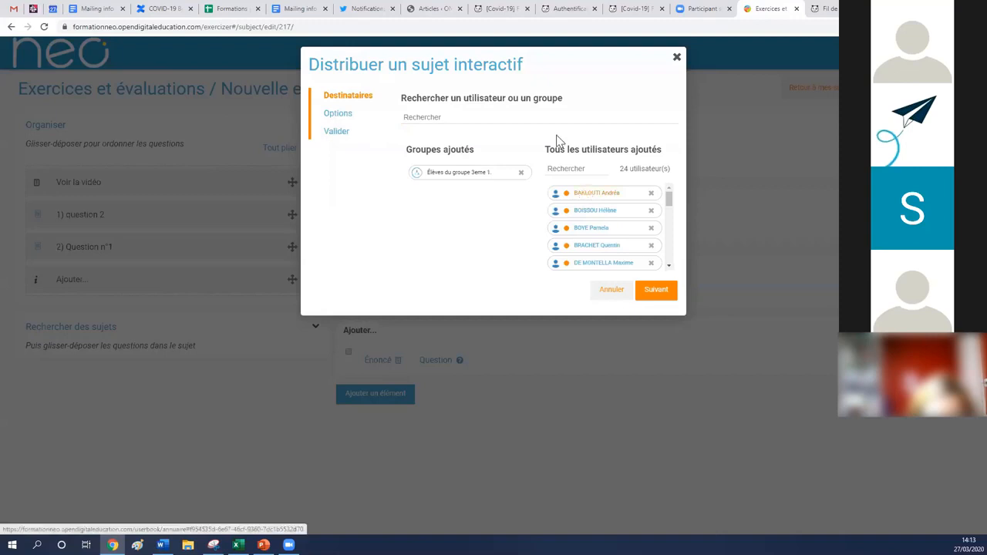
Step: Exclude the first listed student from the recipients and continue to the distribution options
{"action": "scroll", "coordinate": [661, 193], "scroll_direction": "down", "scroll_amount": 2}
{"action": "scroll", "coordinate": [641, 244], "scroll_direction": "up", "scroll_amount": 2}
{"action": "left_click", "coordinate": [651, 193]}
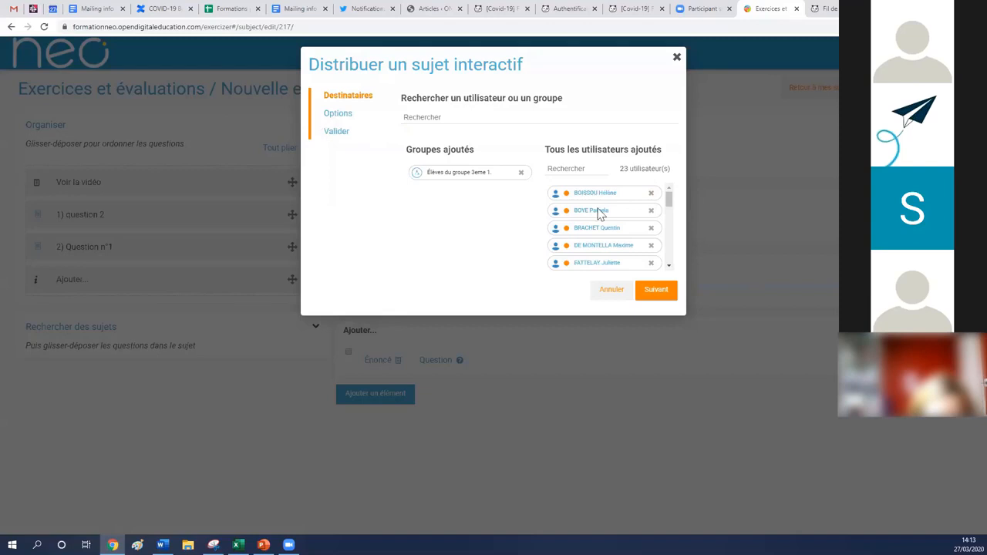
{"action": "left_click", "coordinate": [655, 291]}
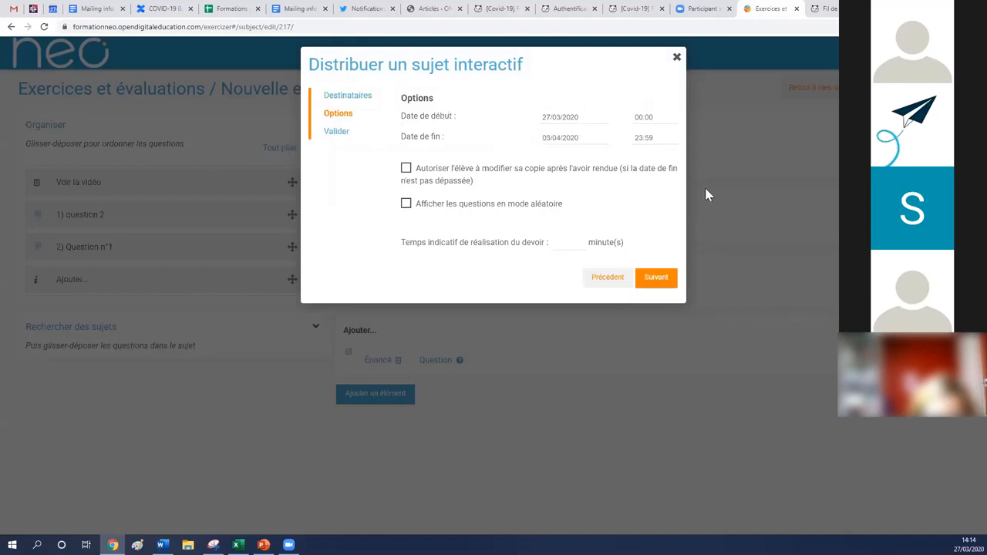
Step: Set the indicative completion time to 15 minutes and distribute the subject
{"action": "left_click", "coordinate": [560, 136]}
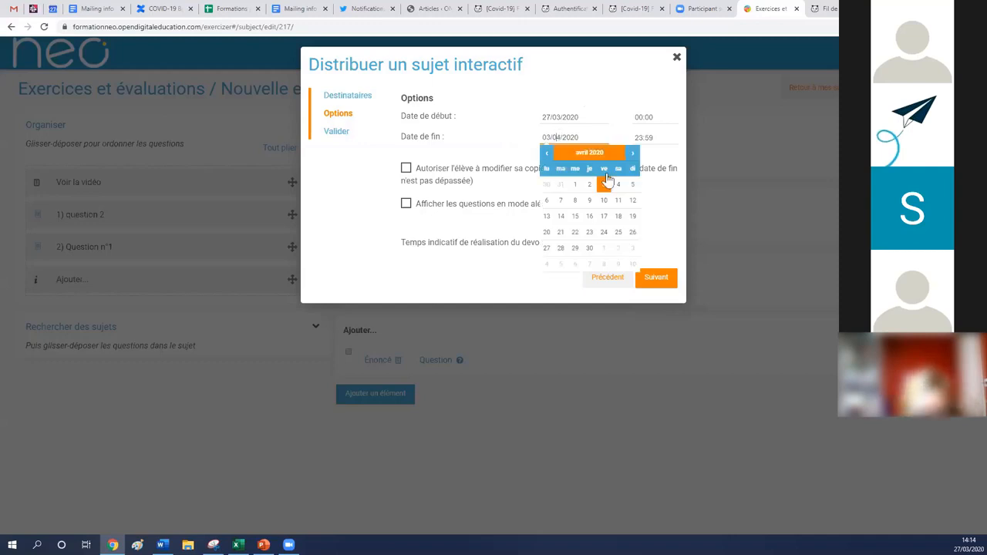
{"action": "left_click", "coordinate": [643, 118]}
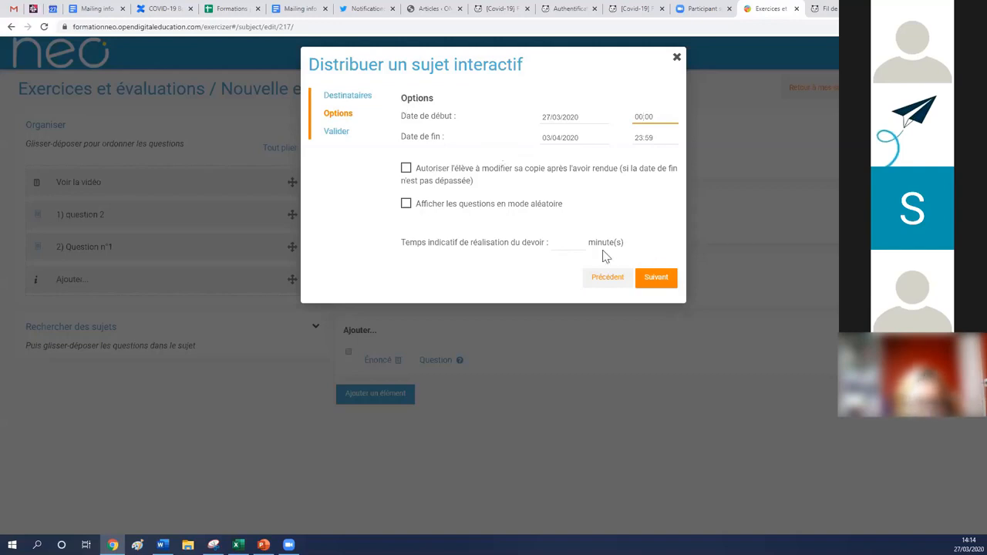
{"action": "left_click", "coordinate": [578, 242]}
{"action": "type", "text": "15"}
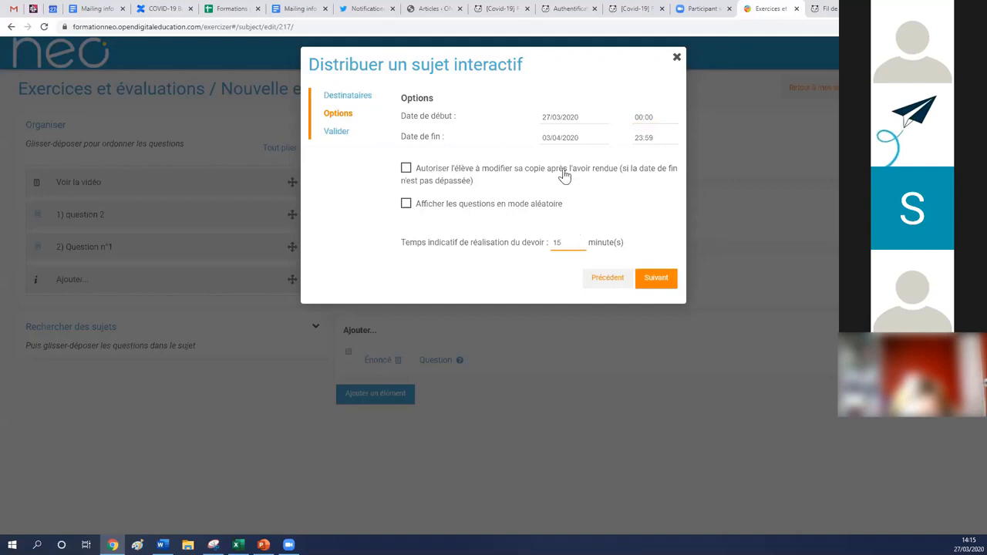
{"action": "left_click", "coordinate": [672, 282]}
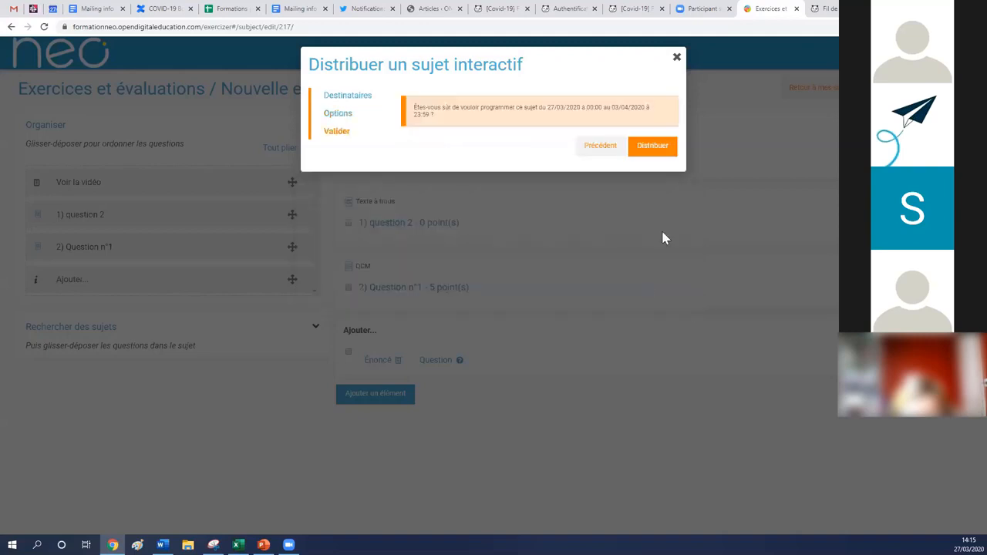
{"action": "left_click", "coordinate": [654, 154]}
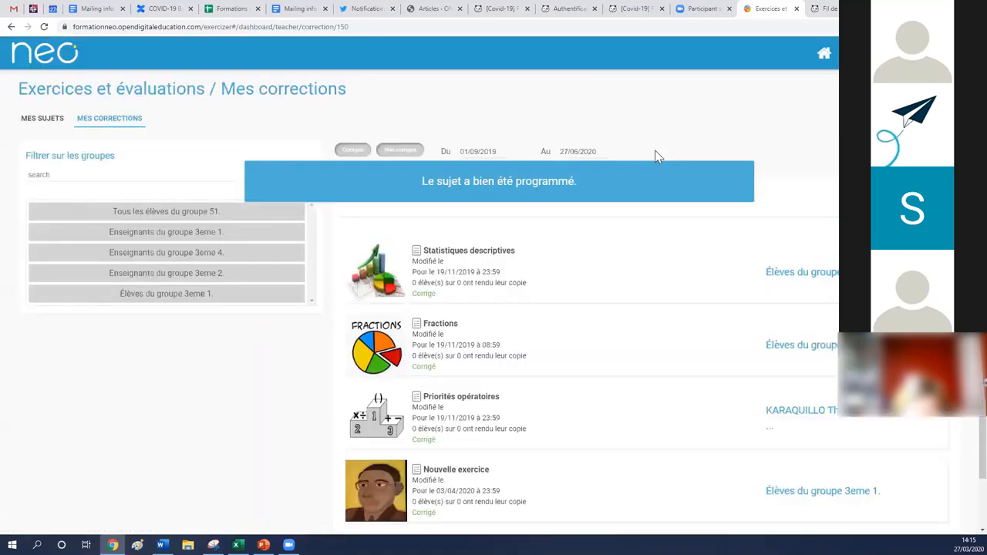
Step: Check Nouvelle exercice among the own subjects and in the list of distributed subjects
{"action": "left_click", "coordinate": [53, 124]}
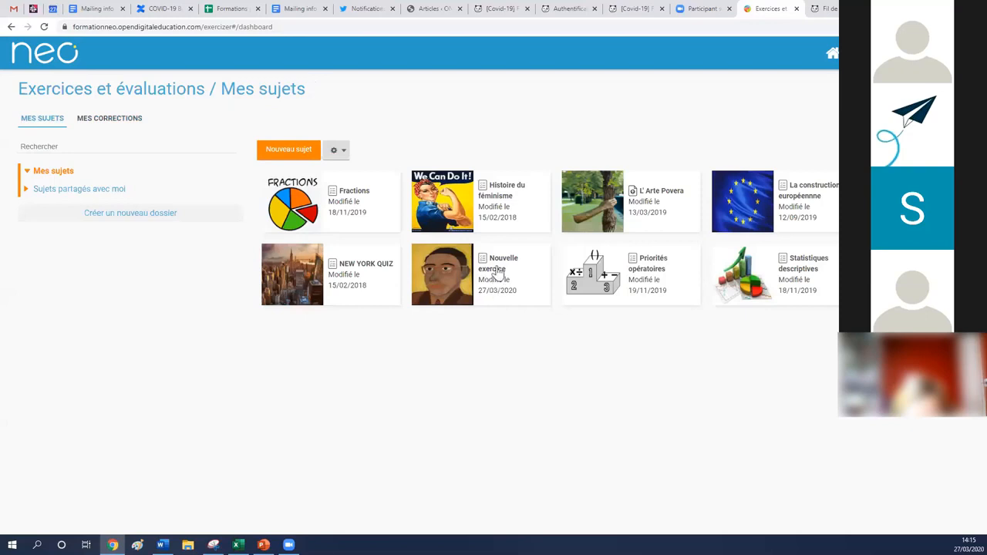
{"action": "left_click", "coordinate": [133, 119]}
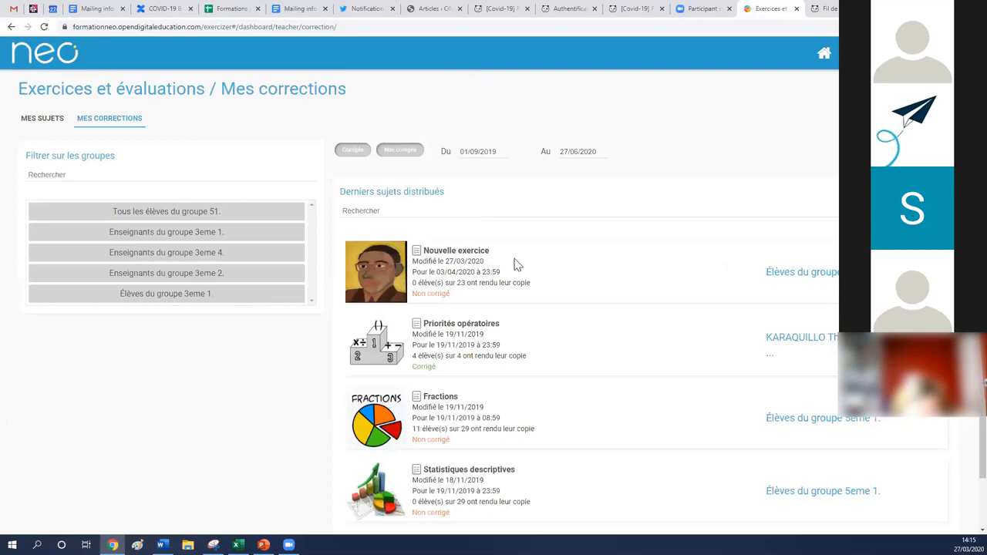
{"action": "double_click", "coordinate": [467, 272]}
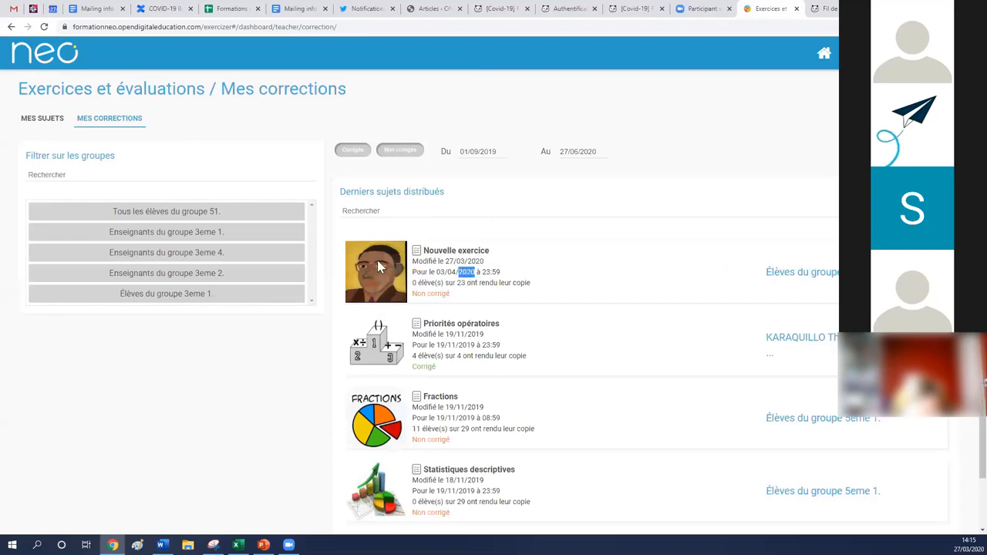
{"action": "double_click", "coordinate": [428, 251]}
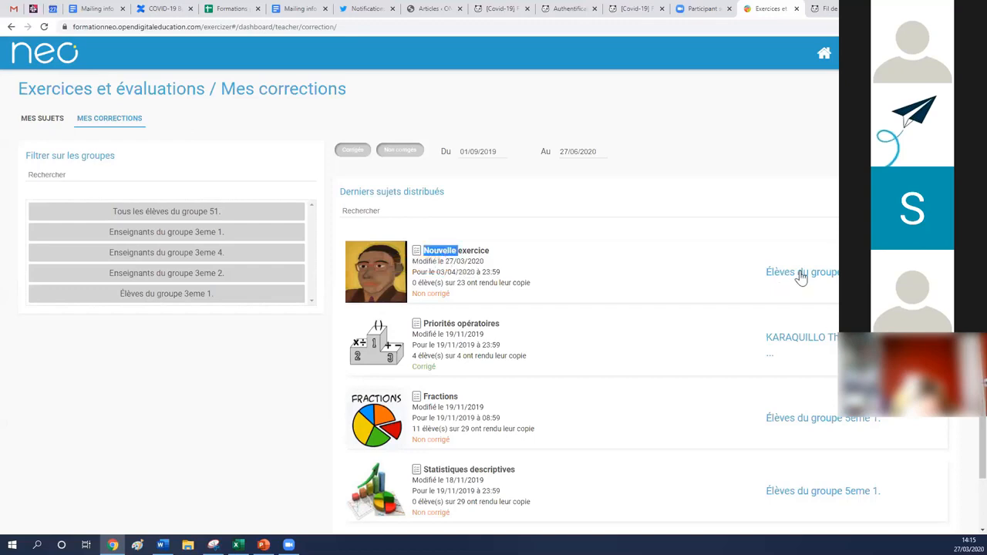
Step: View the list of learners assigned to Nouvelle exercice, including the excluded ones, then close it
{"action": "left_click", "coordinate": [772, 277]}
{"action": "left_click", "coordinate": [452, 226]}
{"action": "left_click", "coordinate": [802, 275]}
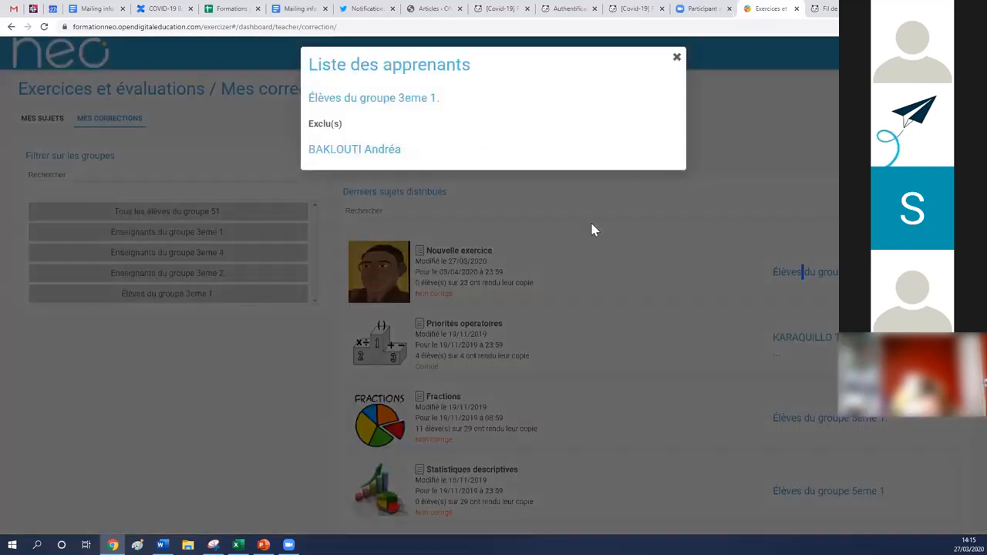
{"action": "left_click", "coordinate": [430, 312]}
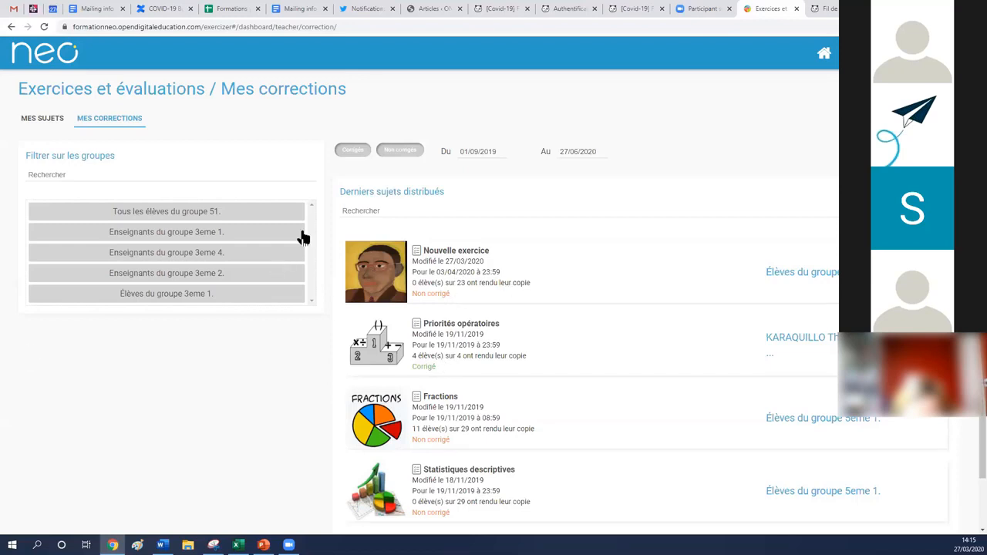
Step: Try the Corrigés and Non corrigés filters, then open Nouvelle exercice and look through its correction page and student list
{"action": "left_click", "coordinate": [347, 151]}
{"action": "left_click", "coordinate": [413, 152]}
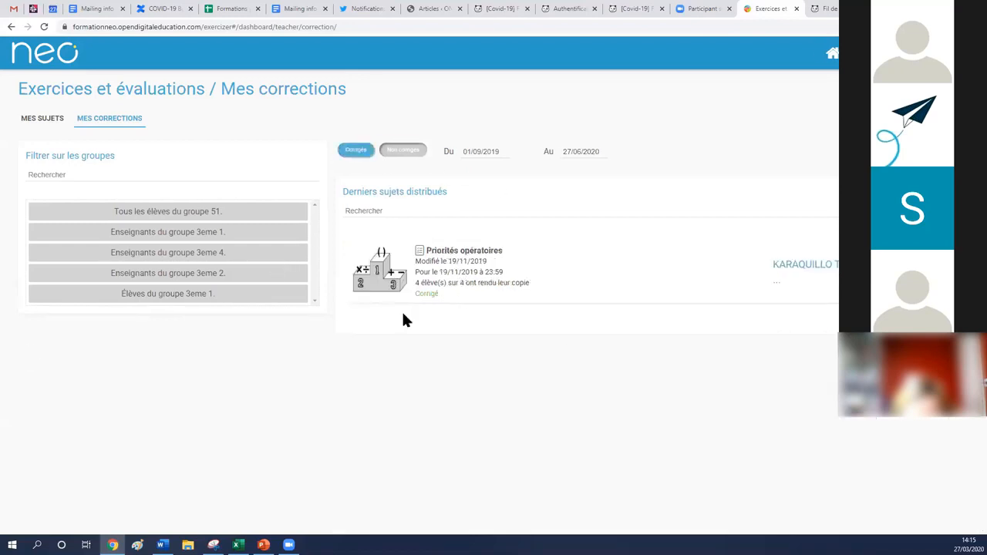
{"action": "left_click", "coordinate": [438, 253]}
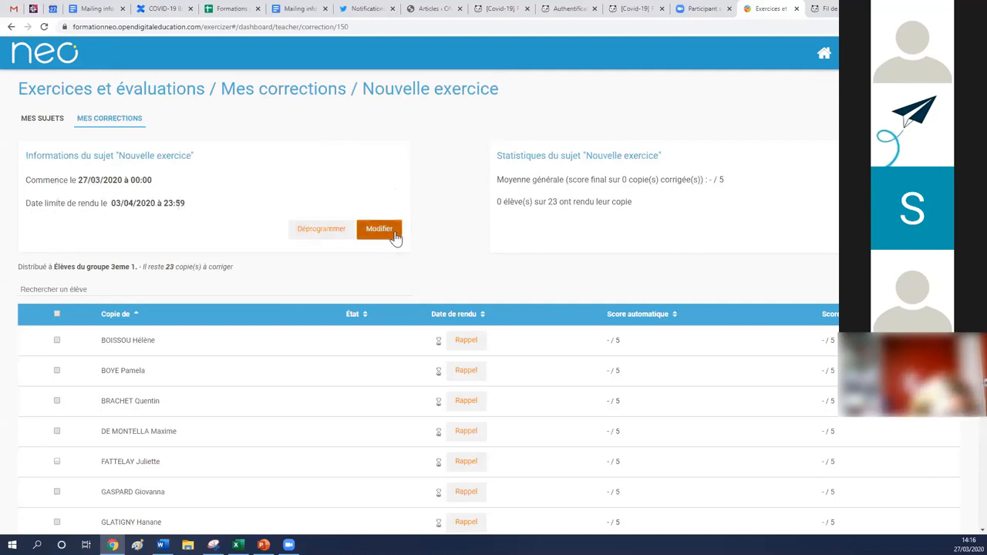
{"action": "left_click", "coordinate": [321, 229]}
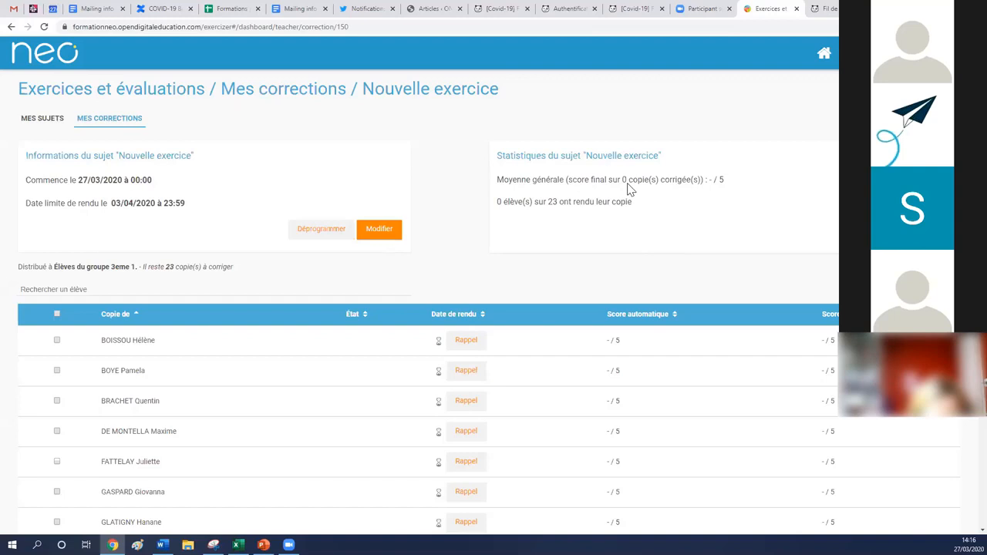
{"action": "scroll", "coordinate": [586, 201], "scroll_direction": "down", "scroll_amount": 1}
{"action": "scroll", "coordinate": [309, 189], "scroll_direction": "down", "scroll_amount": 2}
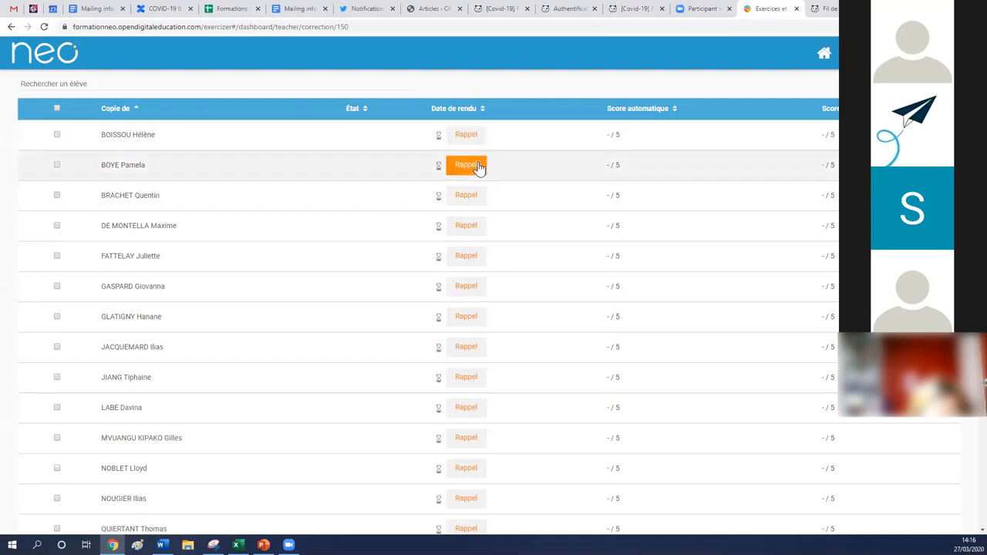
Step: Select all student copies of Nouvelle exercice to show the reminder and submission options, then clear the selection
{"action": "left_click", "coordinate": [57, 109]}
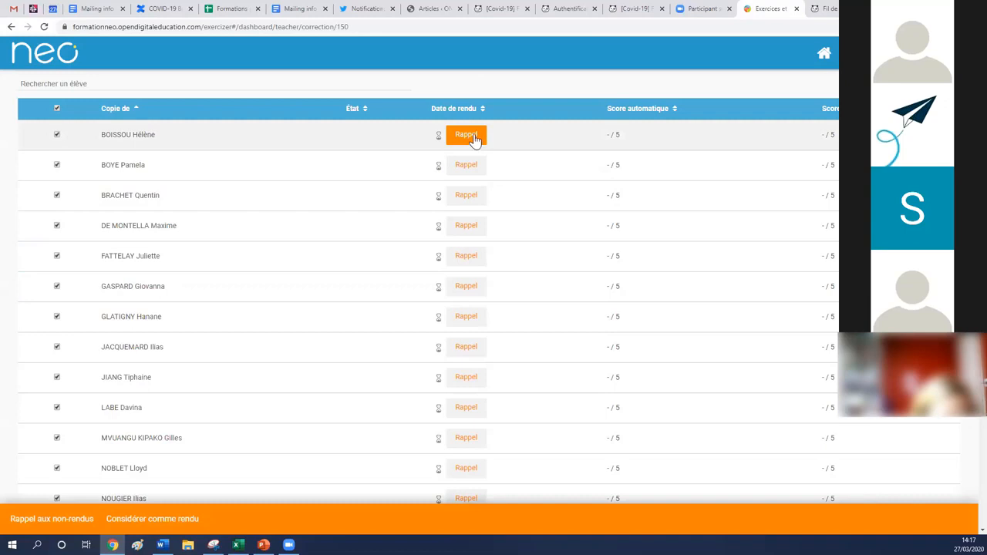
{"action": "left_click", "coordinate": [466, 164]}
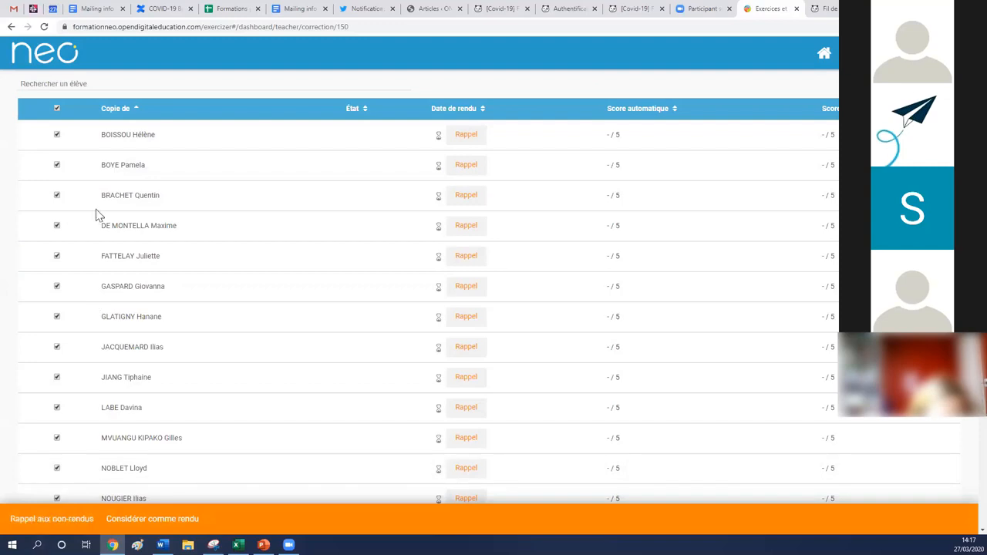
{"action": "left_click", "coordinate": [56, 108]}
Step: Return to Mes corrections, show only the corrected subjects, and open Priorités opératoires
{"action": "scroll", "coordinate": [69, 93], "scroll_direction": "up", "scroll_amount": 3}
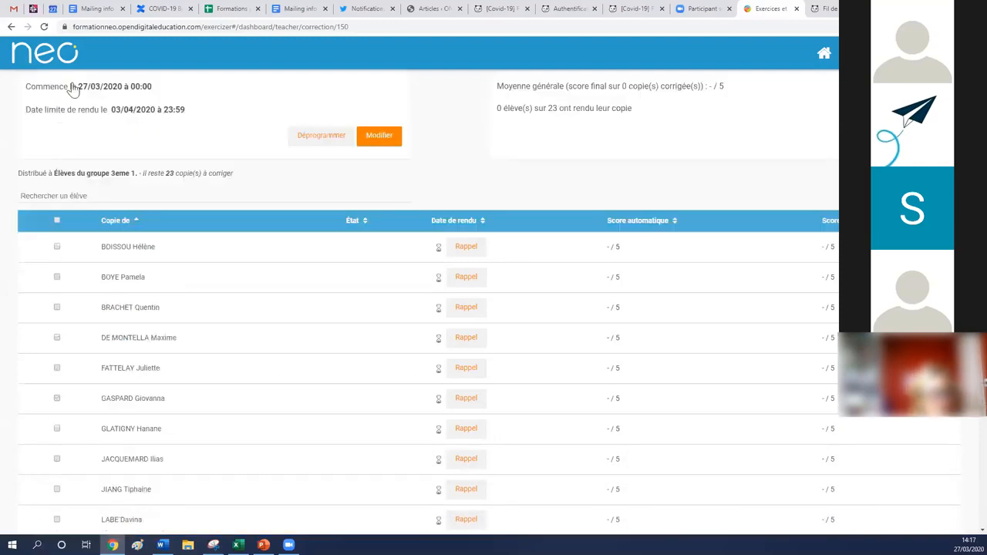
{"action": "left_click", "coordinate": [313, 94]}
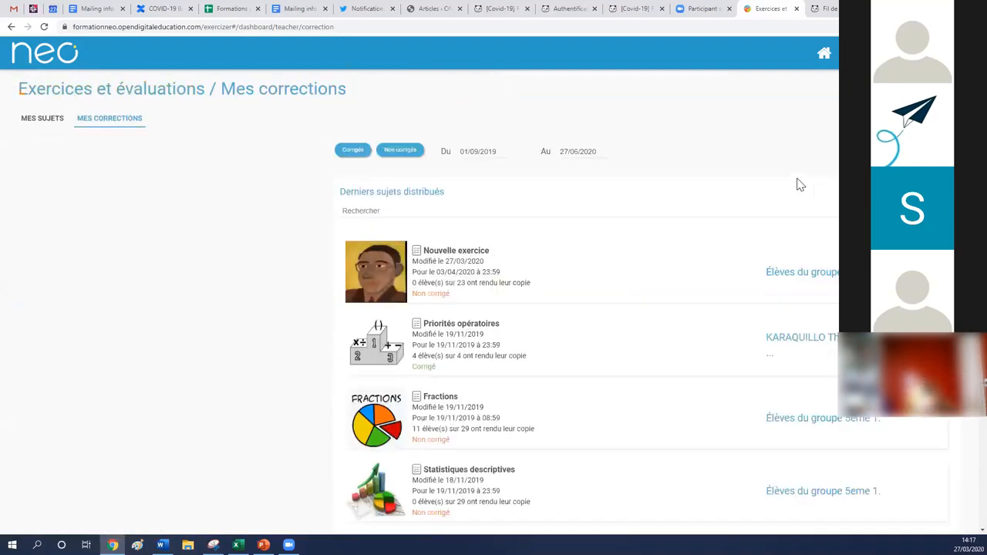
{"action": "left_click", "coordinate": [382, 155]}
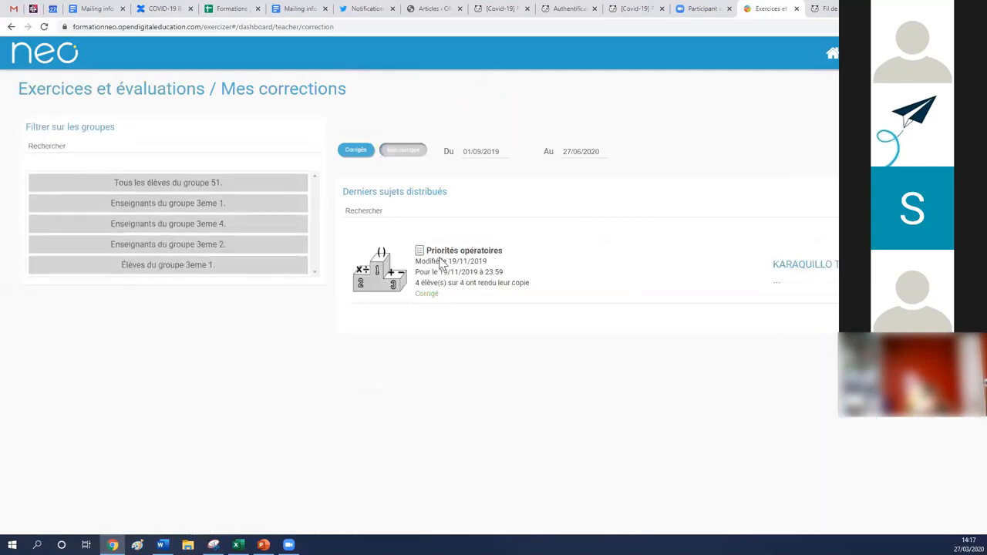
{"action": "left_click", "coordinate": [489, 253]}
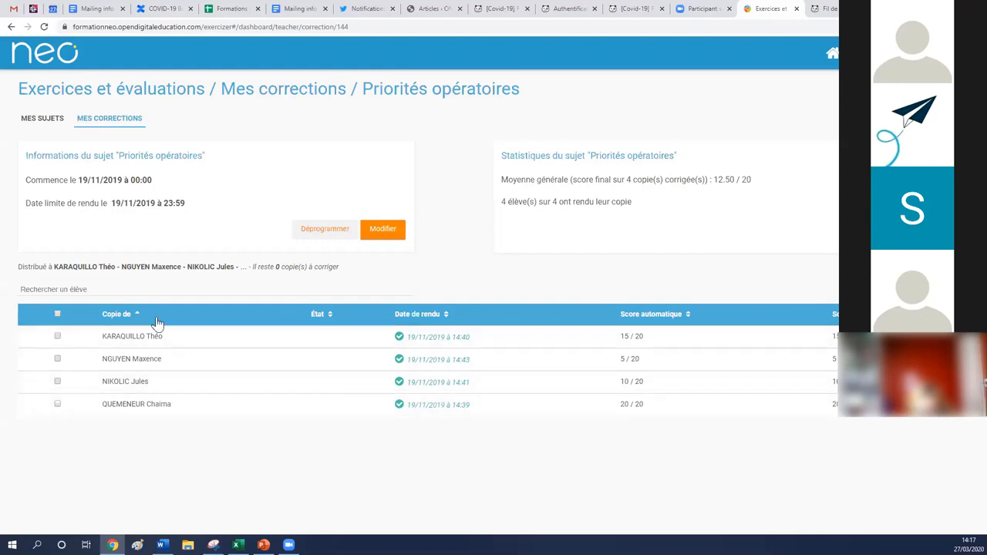
Step: Open the first student's copy of Priorités opératoires and set the final score of question 3) Calculer C to 1
{"action": "left_click", "coordinate": [149, 340]}
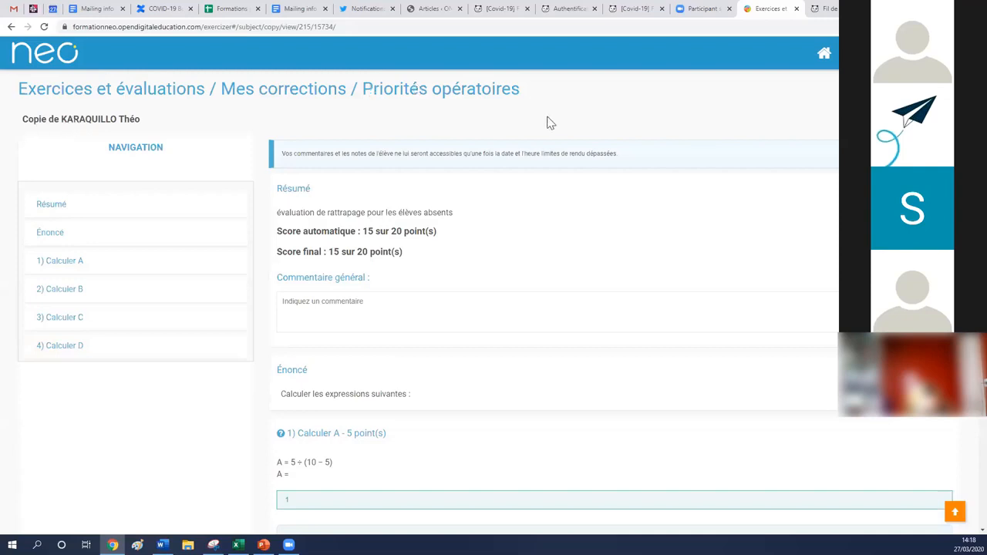
{"action": "scroll", "coordinate": [546, 122], "scroll_direction": "down", "scroll_amount": 3}
{"action": "scroll", "coordinate": [543, 190], "scroll_direction": "down", "scroll_amount": 2}
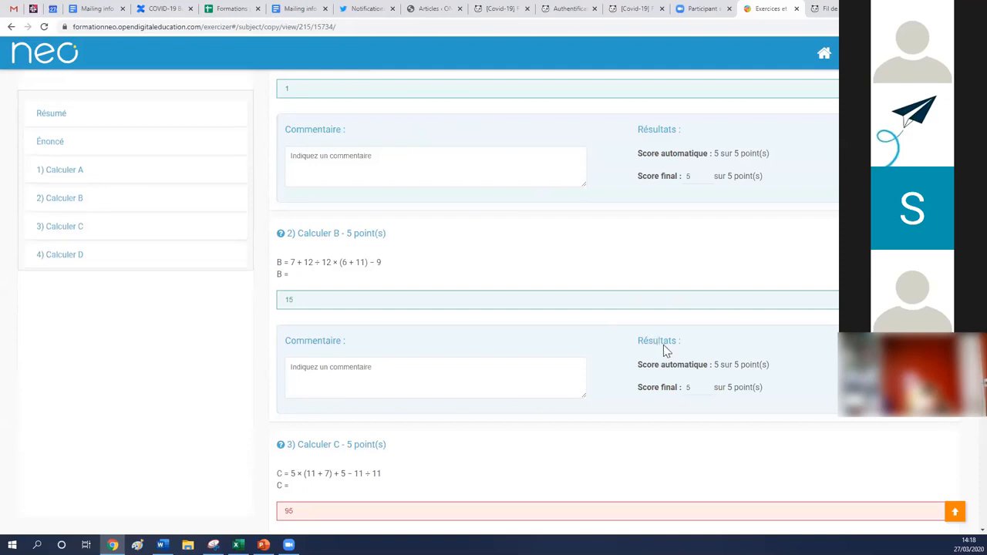
{"action": "scroll", "coordinate": [664, 345], "scroll_direction": "down", "scroll_amount": 2}
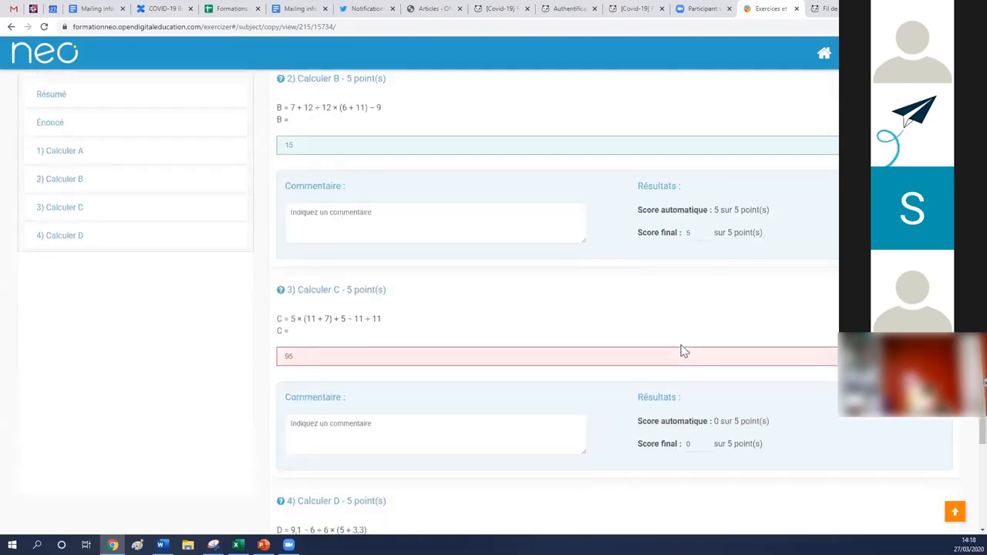
{"action": "scroll", "coordinate": [681, 348], "scroll_direction": "down", "scroll_amount": 1}
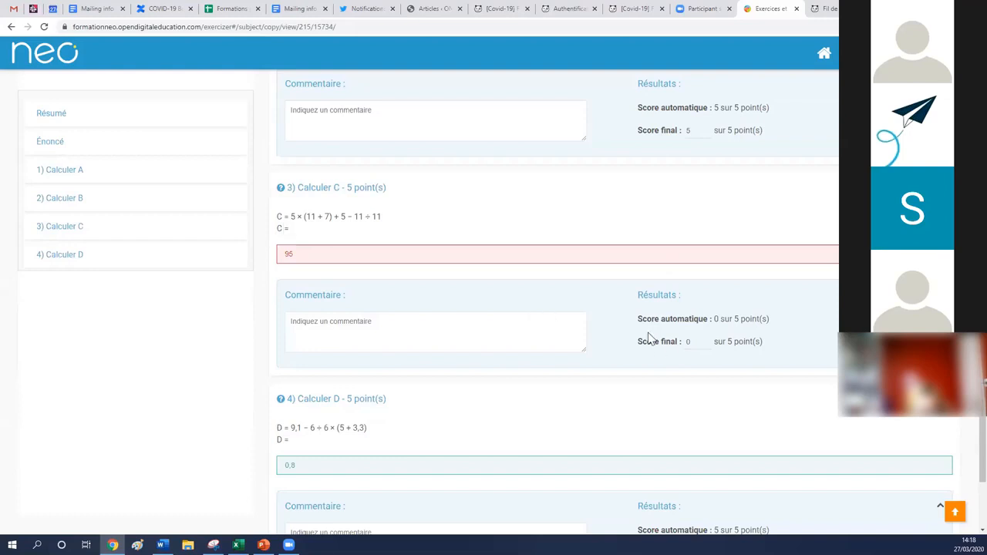
{"action": "double_click", "coordinate": [698, 348]}
{"action": "type", "text": "1"}
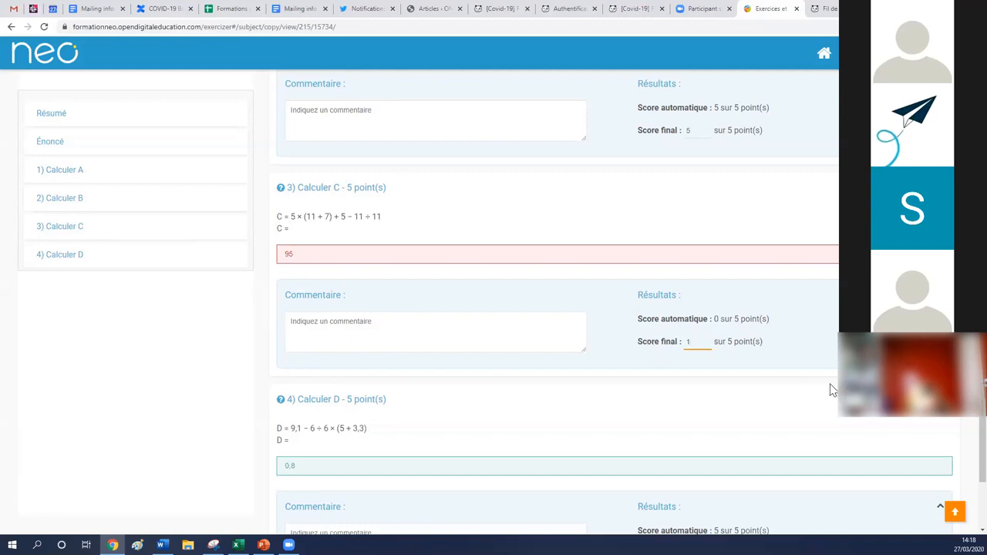
{"action": "scroll", "coordinate": [831, 390], "scroll_direction": "down", "scroll_amount": 2}
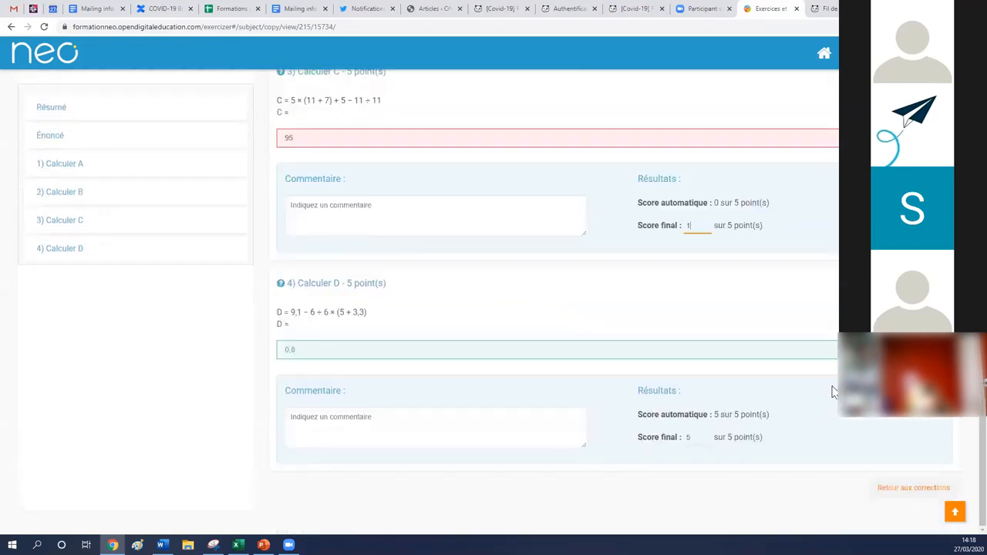
Step: Return to the corrections page of Priorités opératoires and display the students' results question by question
{"action": "scroll", "coordinate": [831, 391], "scroll_direction": "up", "scroll_amount": 2}
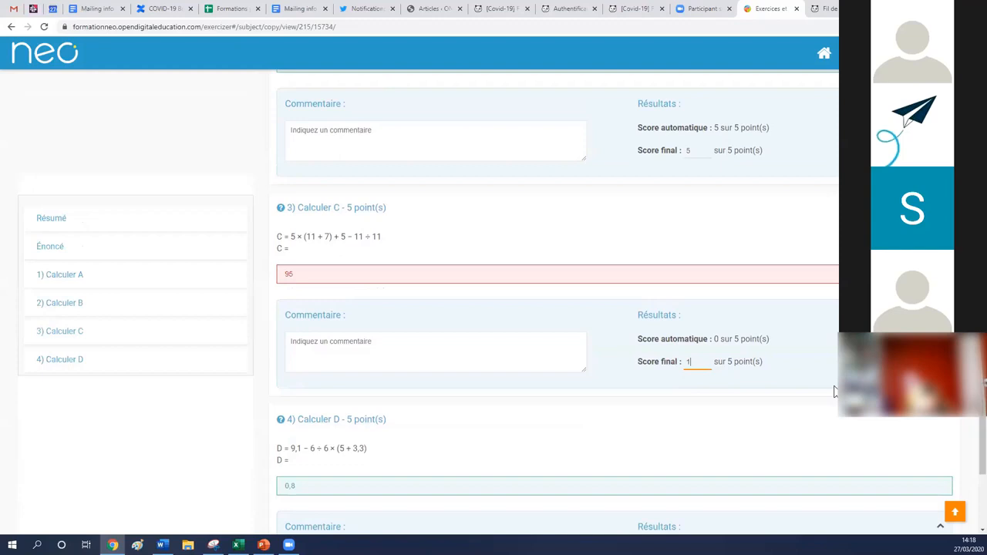
{"action": "scroll", "coordinate": [832, 397], "scroll_direction": "up", "scroll_amount": 8}
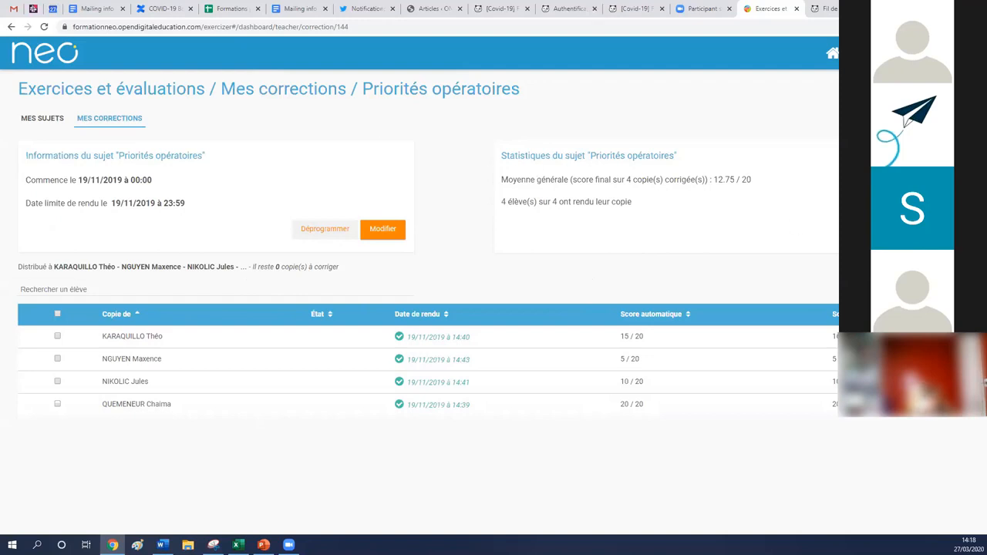
{"action": "left_click", "coordinate": [910, 229]}
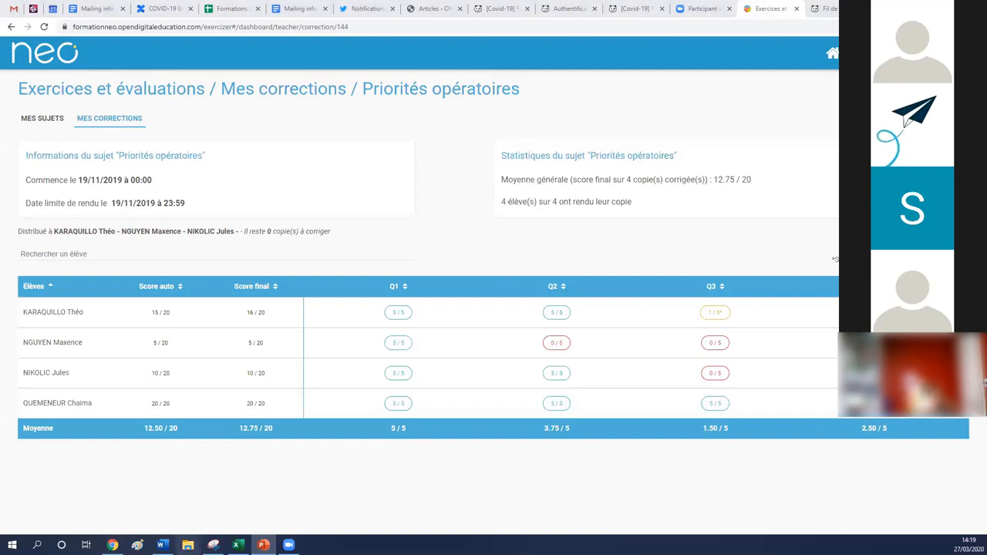
{"action": "mouse_move", "coordinate": [213, 545]}
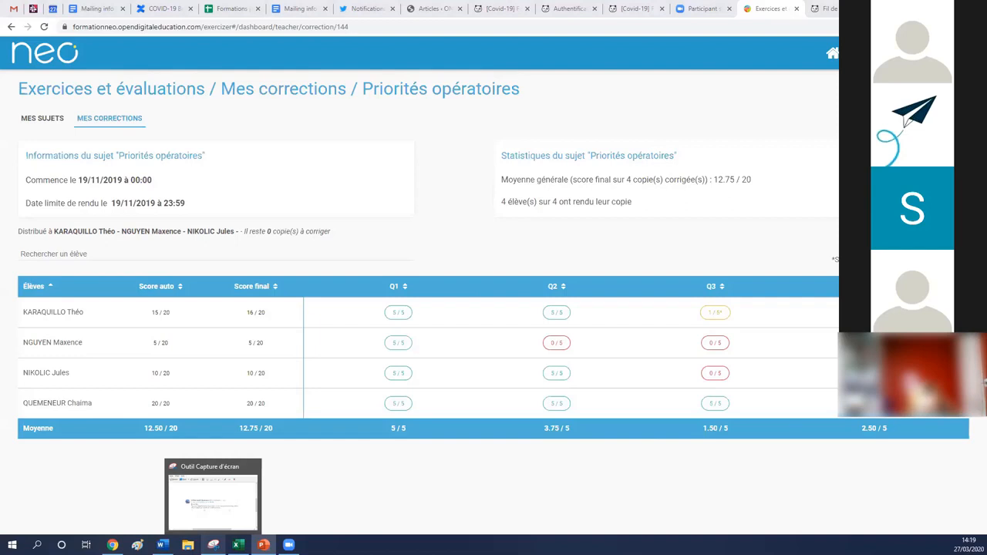
Step: Return to Mes sujets and rename the subject Nouvelle exercice as Nouvel exercice
{"action": "left_click", "coordinate": [162, 98]}
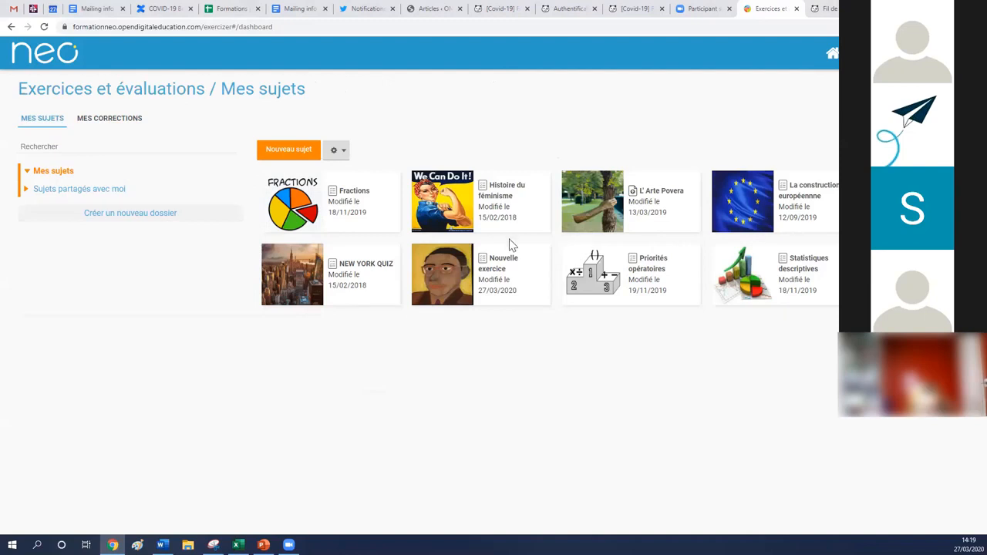
{"action": "left_click", "coordinate": [494, 273]}
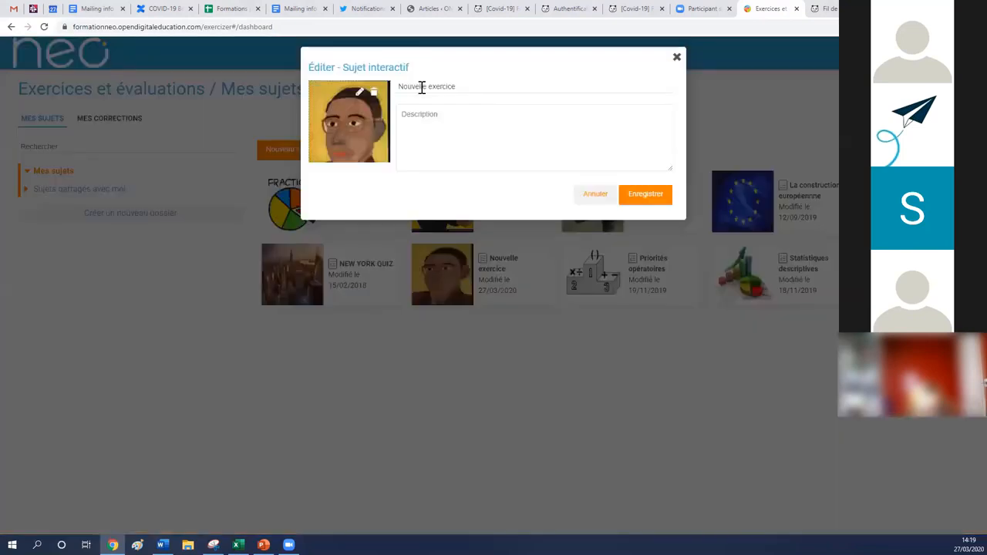
{"action": "left_click", "coordinate": [422, 87]}
{"action": "key", "text": "BackSpace"}
{"action": "key", "text": "BackSpace"}
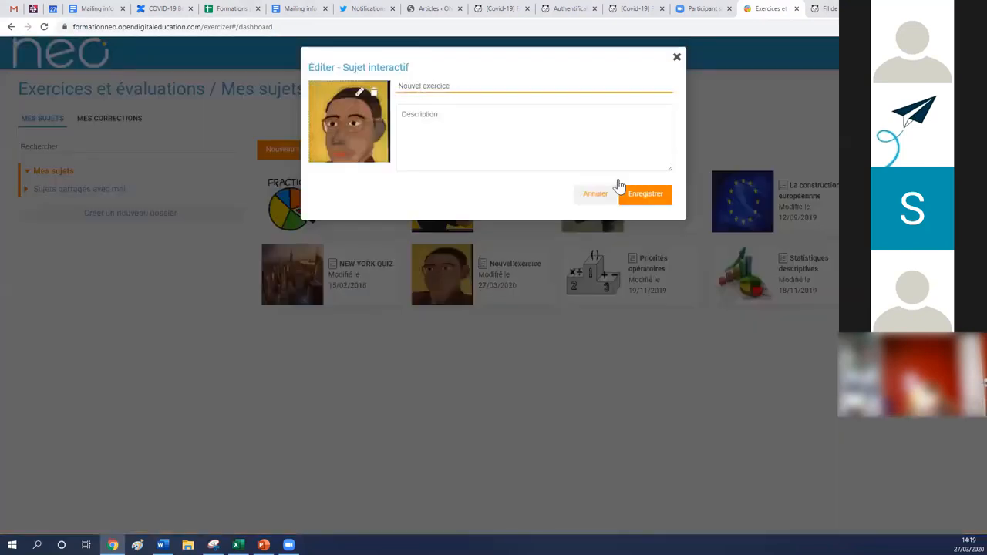
Step: Open Nouvel exercice and add a Texte à trous question as a new element at the end
{"action": "left_click", "coordinate": [500, 265]}
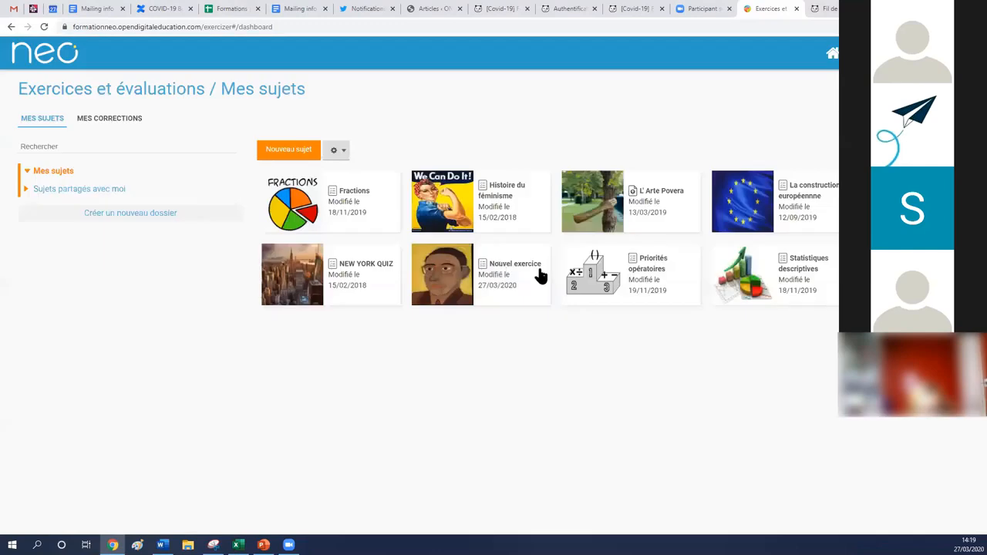
{"action": "left_click", "coordinate": [21, 519]}
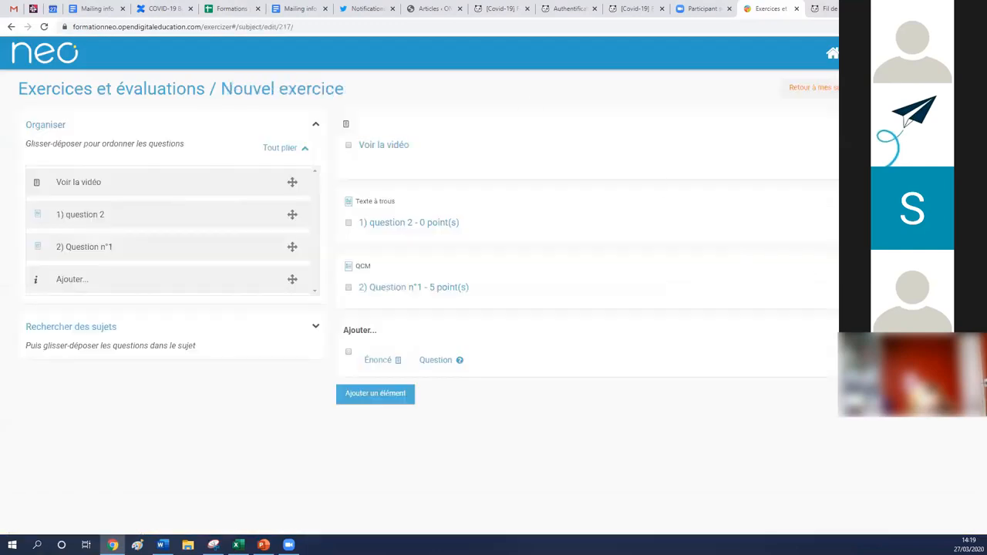
{"action": "left_click", "coordinate": [398, 400]}
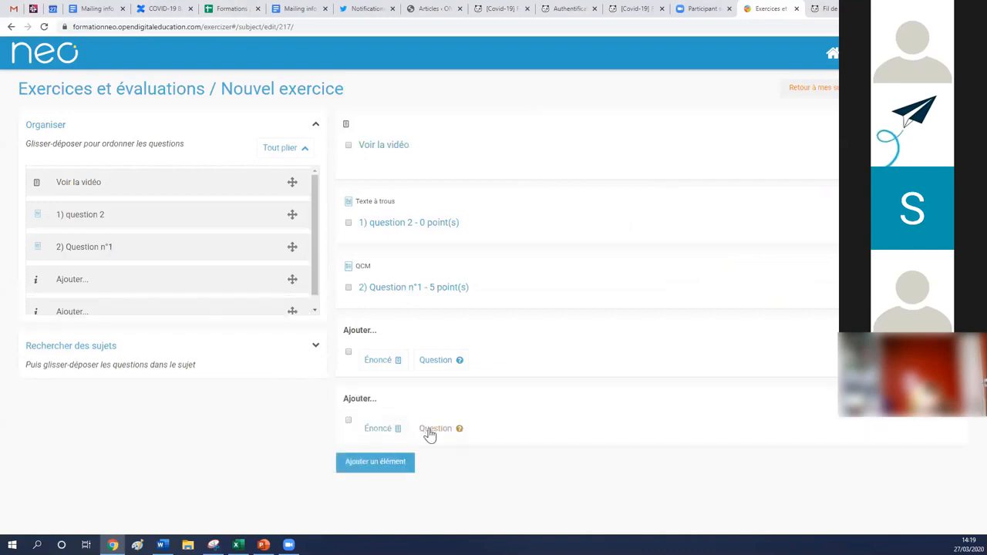
{"action": "left_click", "coordinate": [432, 432]}
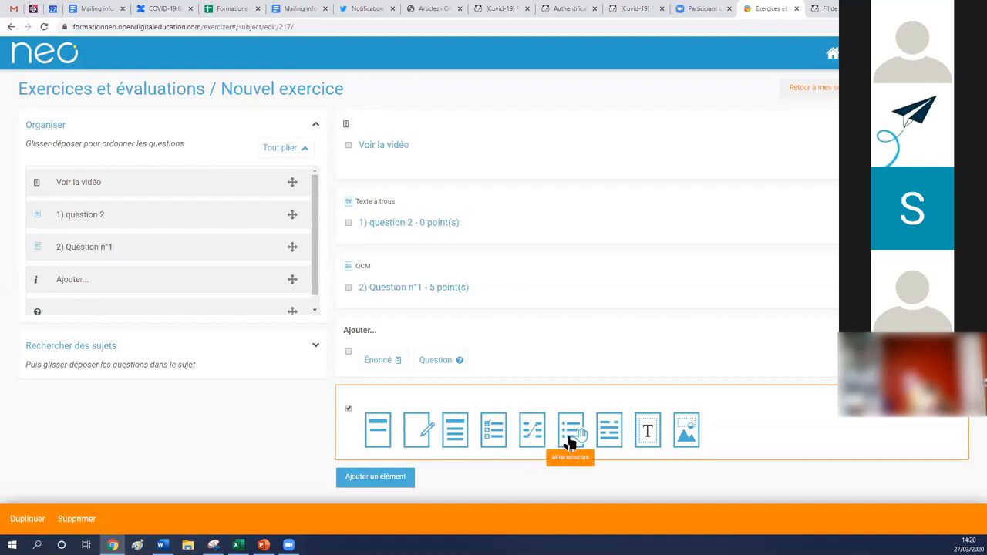
{"action": "left_click", "coordinate": [610, 446]}
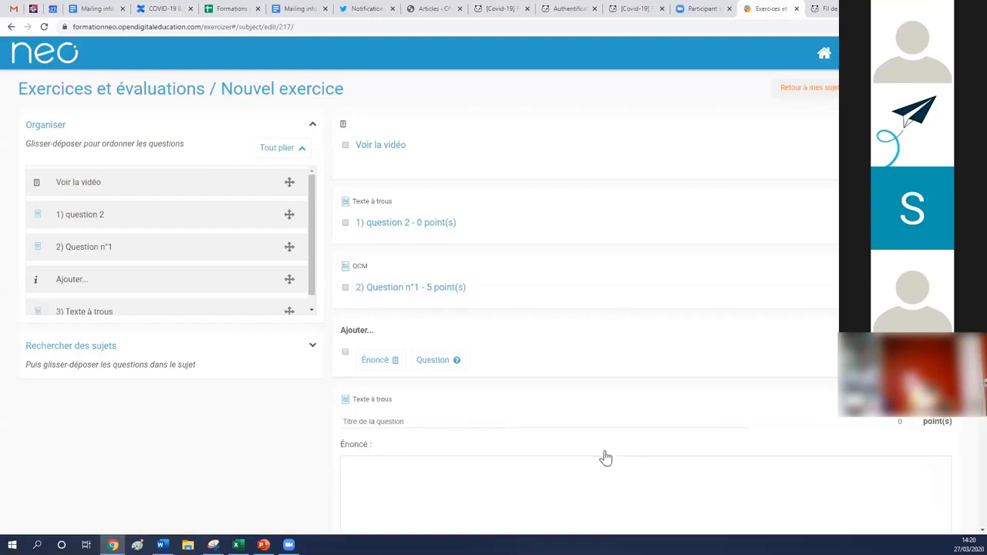
Step: Paste the copied list of nine question-type descriptions into the Texte à trous answer text, keeping the Saisie libre response type
{"action": "scroll", "coordinate": [570, 380], "scroll_direction": "down", "scroll_amount": 1}
{"action": "scroll", "coordinate": [571, 380], "scroll_direction": "down", "scroll_amount": 1}
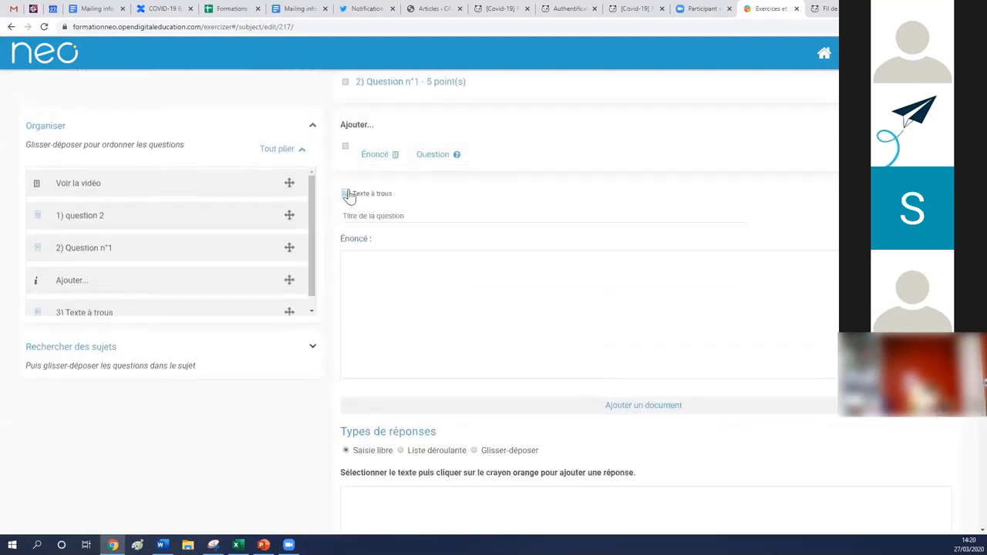
{"action": "scroll", "coordinate": [782, 332], "scroll_direction": "down", "scroll_amount": 1}
{"action": "scroll", "coordinate": [782, 332], "scroll_direction": "down", "scroll_amount": 2}
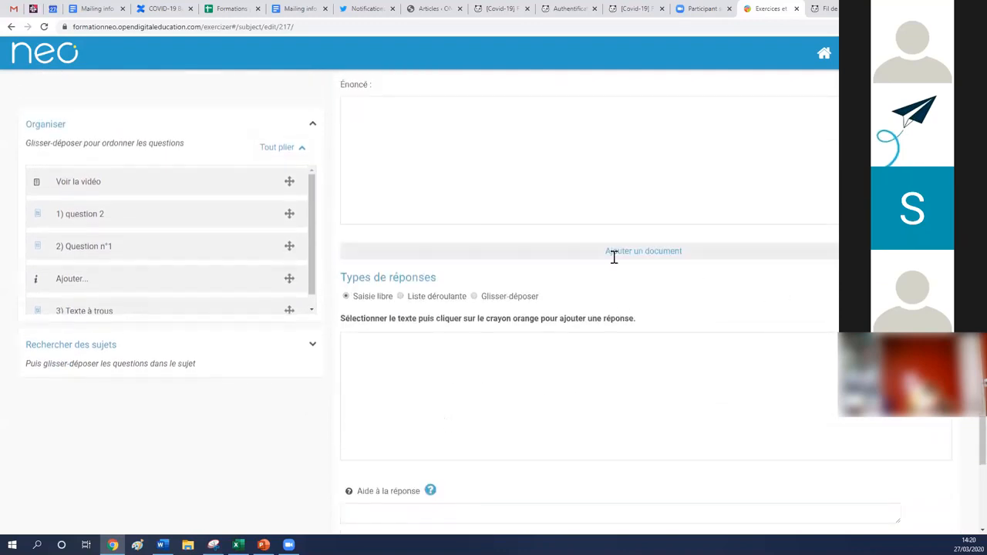
{"action": "scroll", "coordinate": [674, 150], "scroll_direction": "up", "scroll_amount": 3}
{"action": "scroll", "coordinate": [709, 285], "scroll_direction": "down", "scroll_amount": 1}
{"action": "scroll", "coordinate": [675, 293], "scroll_direction": "down", "scroll_amount": 2}
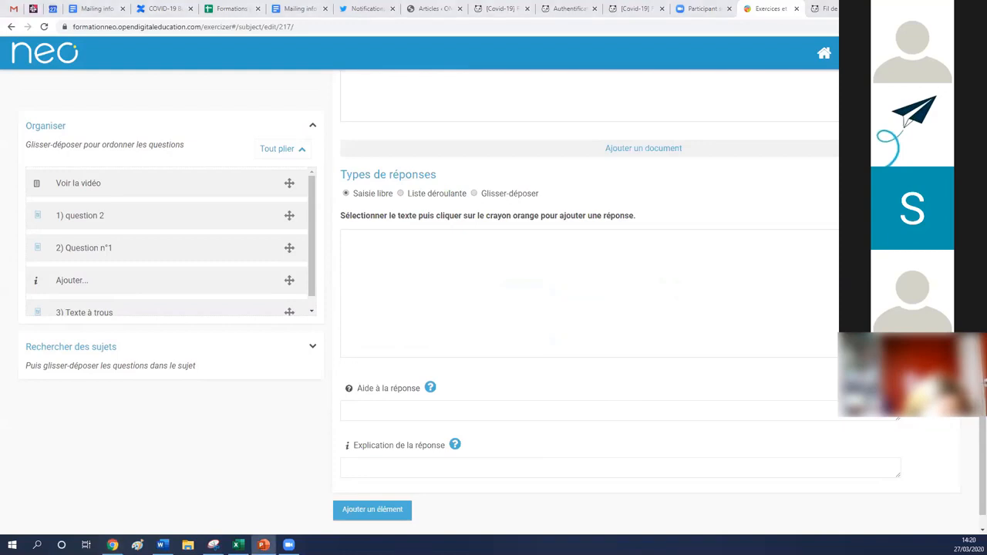
{"action": "left_click", "coordinate": [452, 269]}
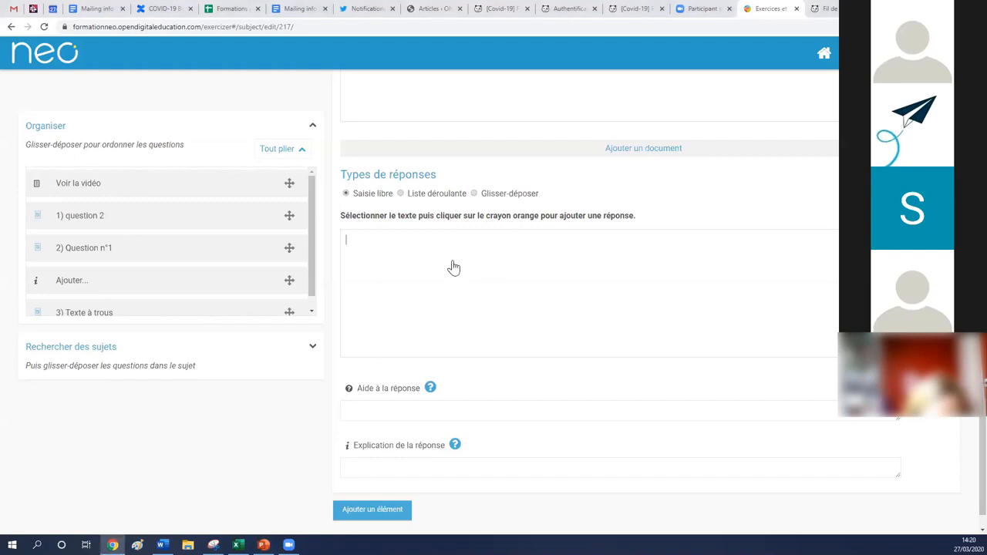
{"action": "key", "text": "ctrl+v"}
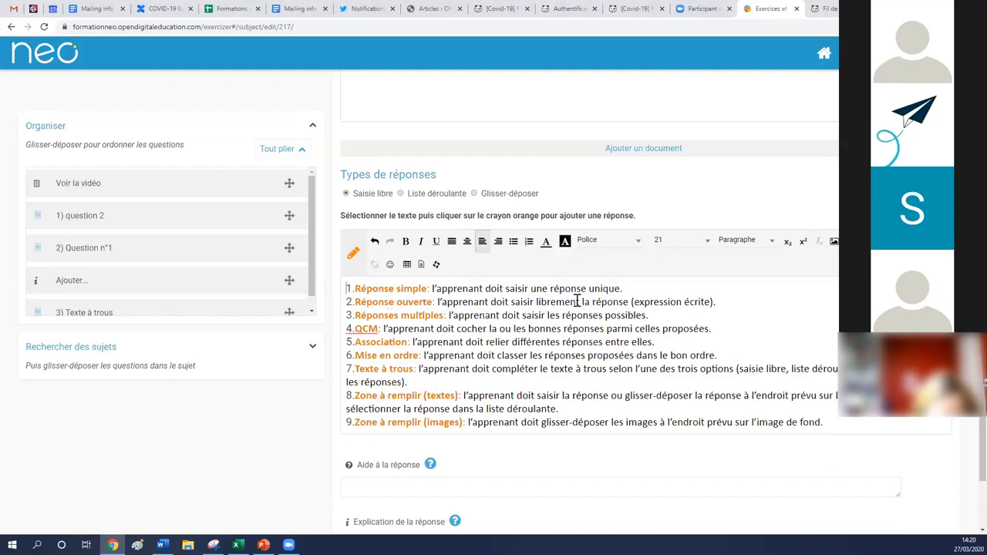
Step: Turn the words "la réponse" in the Réponse ouverte line into a blank with that expected answer
{"action": "left_click_drag", "start_coordinate": [580, 302], "coordinate": [630, 303]}
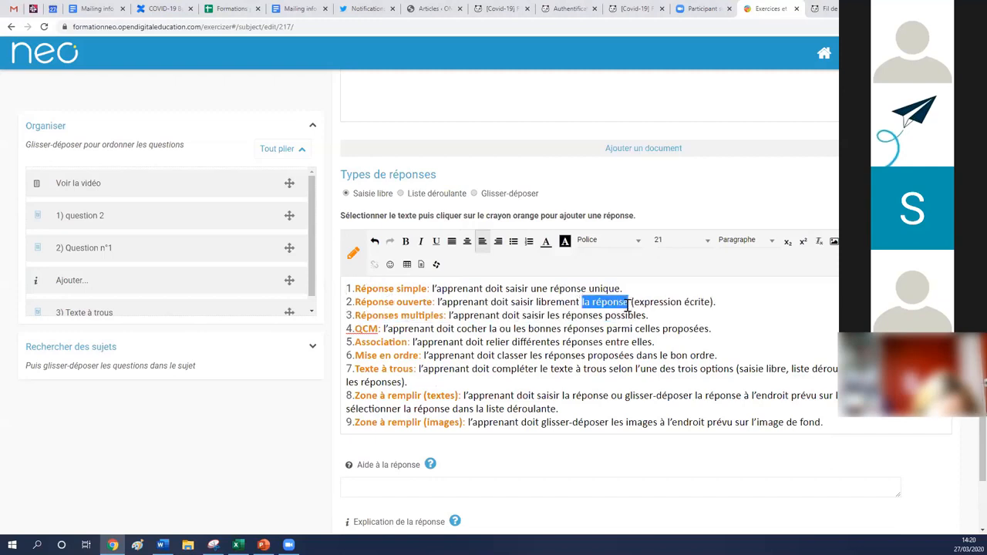
{"action": "left_click", "coordinate": [352, 253]}
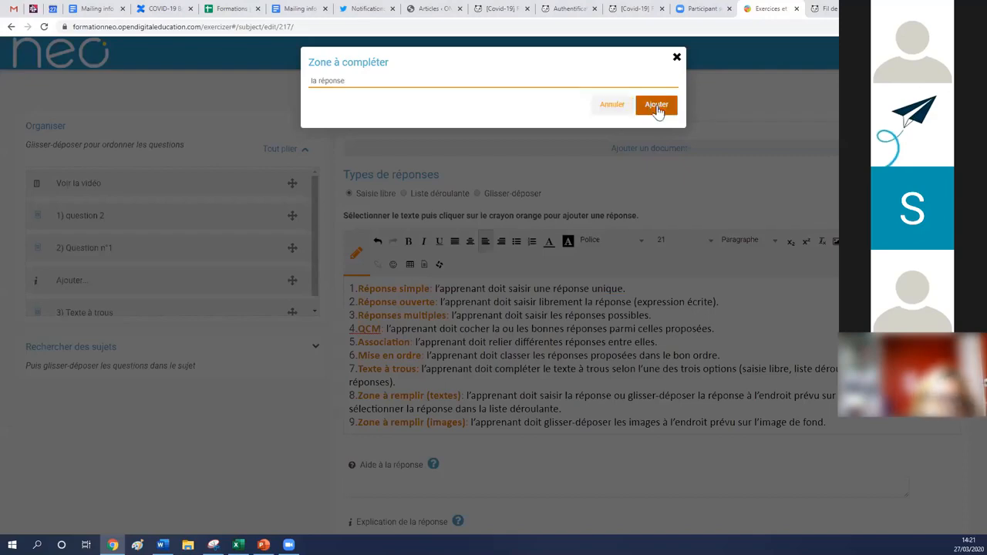
{"action": "left_click", "coordinate": [665, 109]}
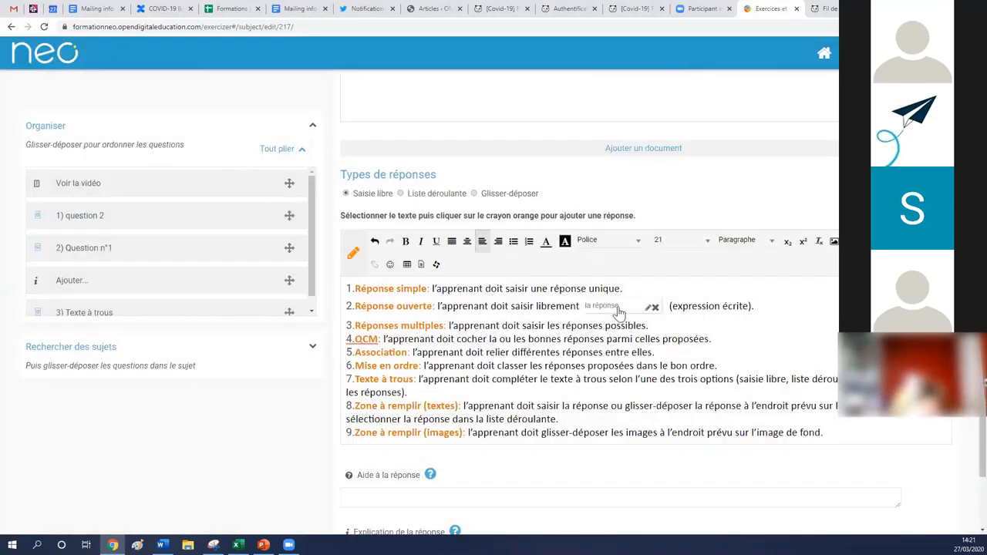
{"action": "left_click_drag", "start_coordinate": [619, 312], "coordinate": [617, 326]}
{"action": "left_click", "coordinate": [609, 452]}
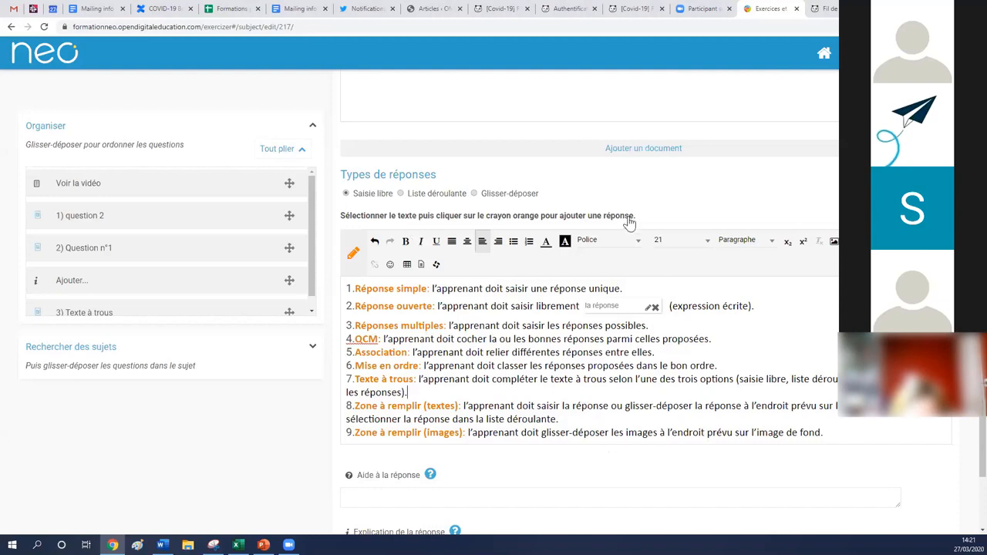
Step: Turn the word "compléter" in the Texte à trous line into a blank, and add an empty element below the question
{"action": "left_click", "coordinate": [573, 340]}
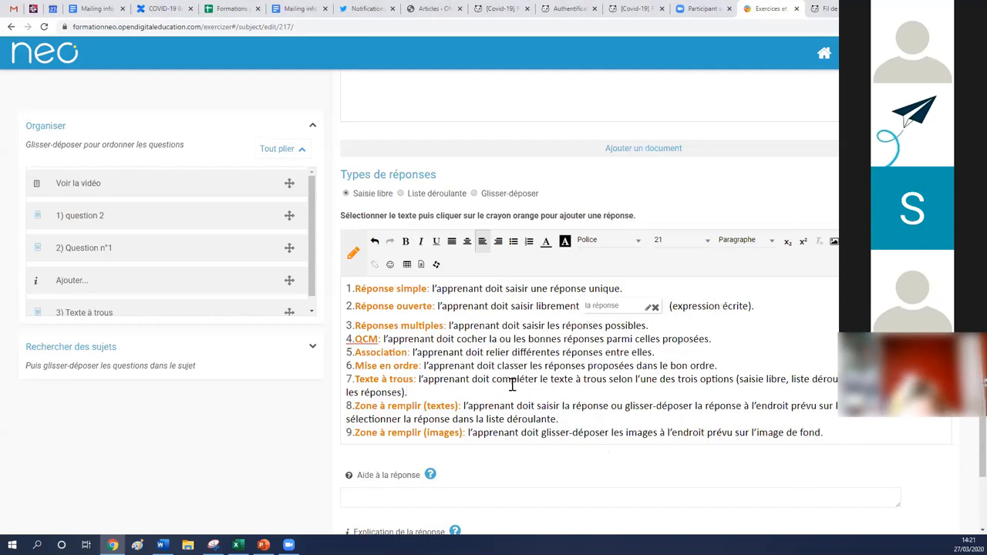
{"action": "double_click", "coordinate": [511, 379]}
{"action": "key", "text": "ctrl+c"}
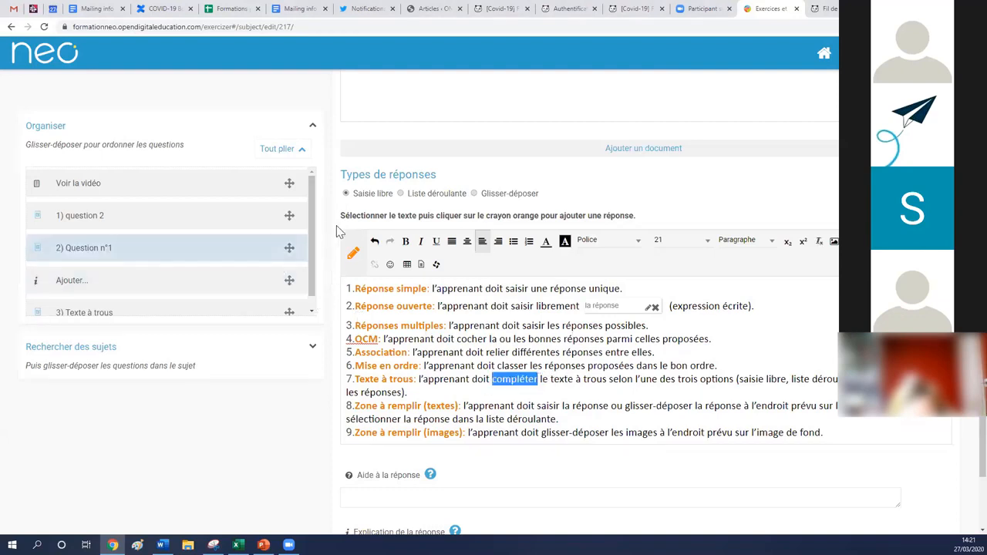
{"action": "left_click", "coordinate": [348, 261]}
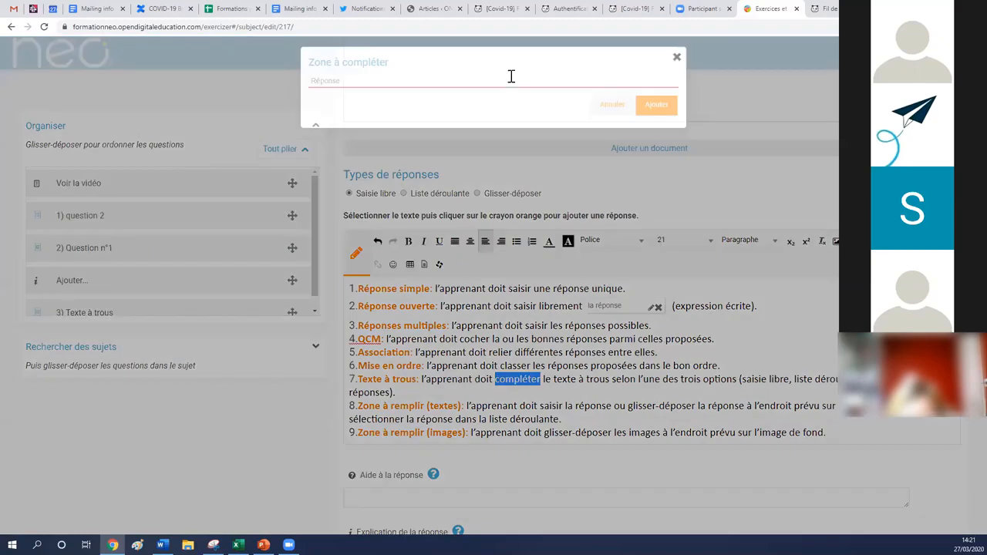
{"action": "key", "text": "ctrl+v"}
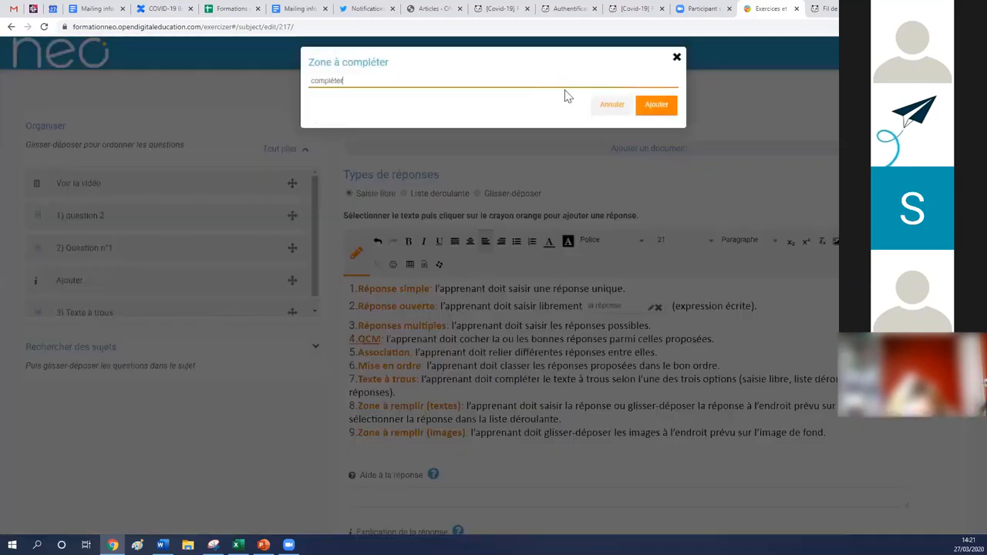
{"action": "left_click", "coordinate": [656, 105]}
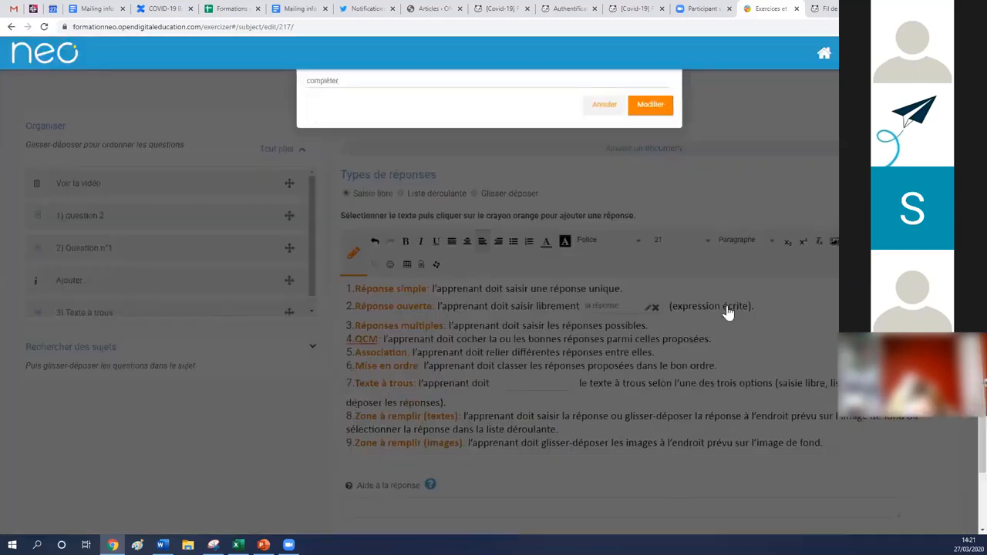
{"action": "scroll", "coordinate": [591, 246], "scroll_direction": "down", "scroll_amount": 2}
{"action": "left_click", "coordinate": [389, 505]}
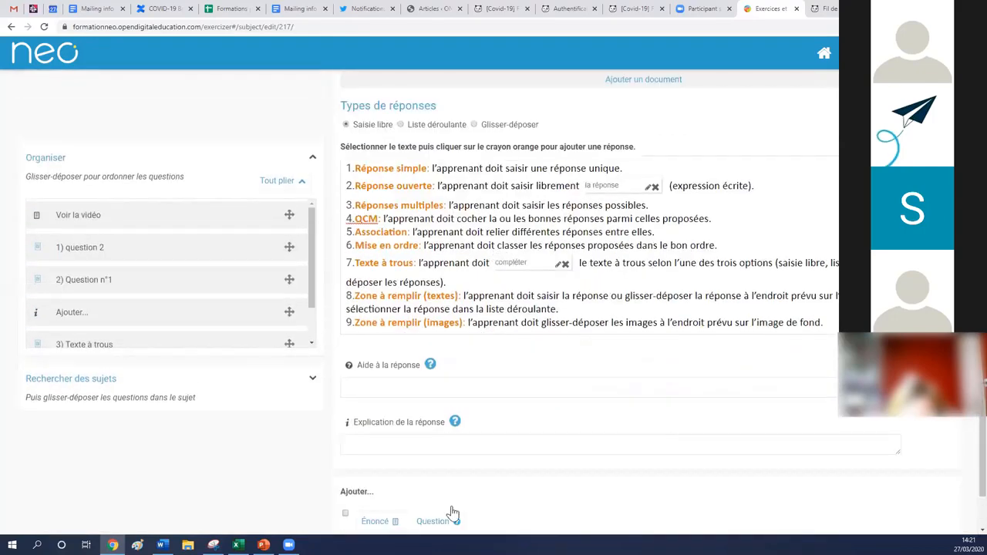
Step: Preview Nouvel exercice as a student and go through its elements from Voir la vidéo to 3) Texte à trous
{"action": "scroll", "coordinate": [586, 309], "scroll_direction": "up", "scroll_amount": 9}
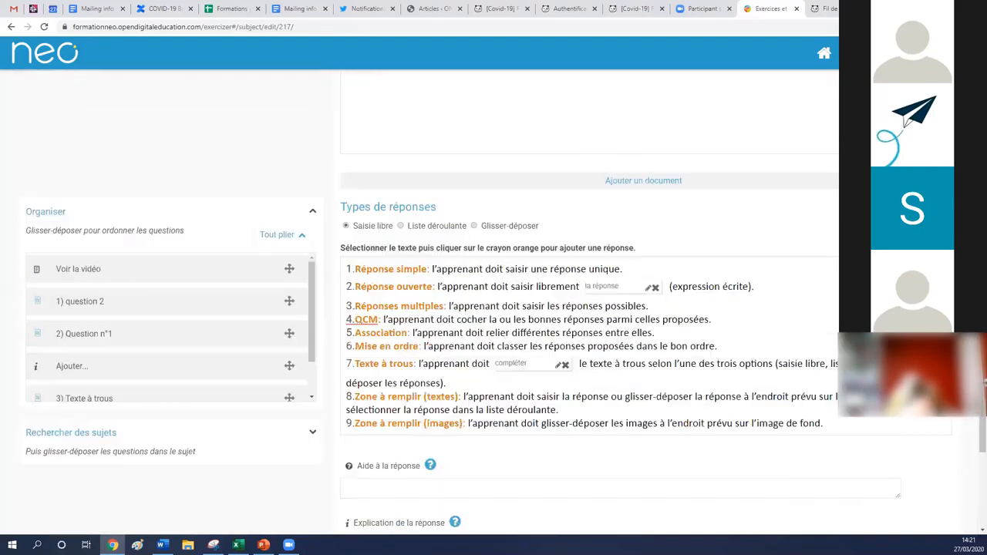
{"action": "scroll", "coordinate": [586, 308], "scroll_direction": "up", "scroll_amount": 1}
{"action": "left_click", "coordinate": [895, 88]}
{"action": "left_click", "coordinate": [59, 232]}
{"action": "left_click", "coordinate": [60, 261]}
{"action": "left_click", "coordinate": [64, 289]}
{"action": "left_click", "coordinate": [65, 317]}
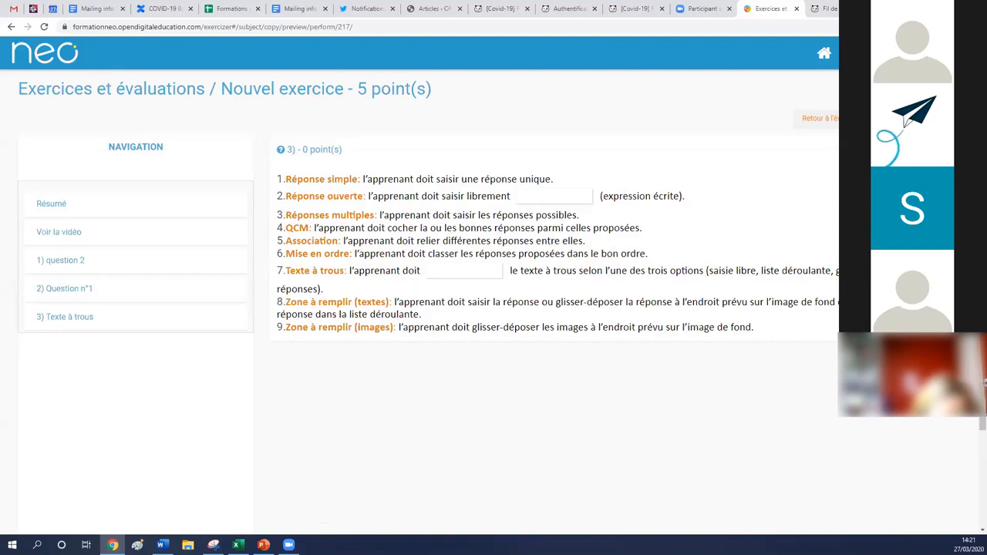
Step: Try entering filler text in the Réponse ouverte blank of the preview, and clear the blank
{"action": "left_click", "coordinate": [571, 197]}
{"action": "type", "text": "cxjvxjx"}
{"action": "key", "text": "BackSpace"}
{"action": "key", "text": "BackSpace"}
{"action": "key", "text": "BackSpace"}
{"action": "key", "text": "BackSpace"}
{"action": "key", "text": "BackSpace"}
{"action": "key", "text": "BackSpace"}
{"action": "key", "text": "BackSpace"}
{"action": "left_click", "coordinate": [575, 445]}
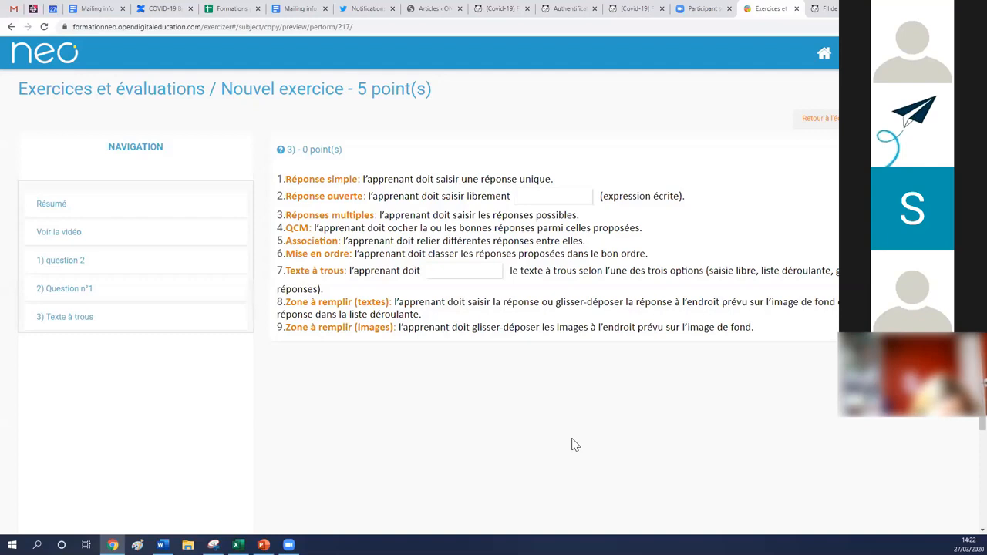
Step: Switch to the ONE platform, sign in with the teacher's account instead of the school director's, and open the list of applications
{"action": "left_click", "coordinate": [826, 9]}
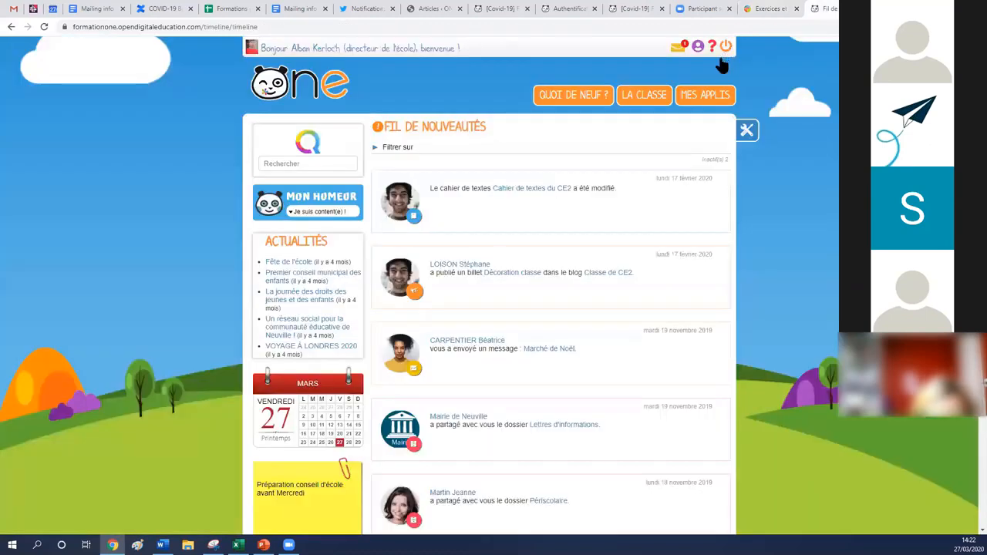
{"action": "left_click", "coordinate": [726, 46]}
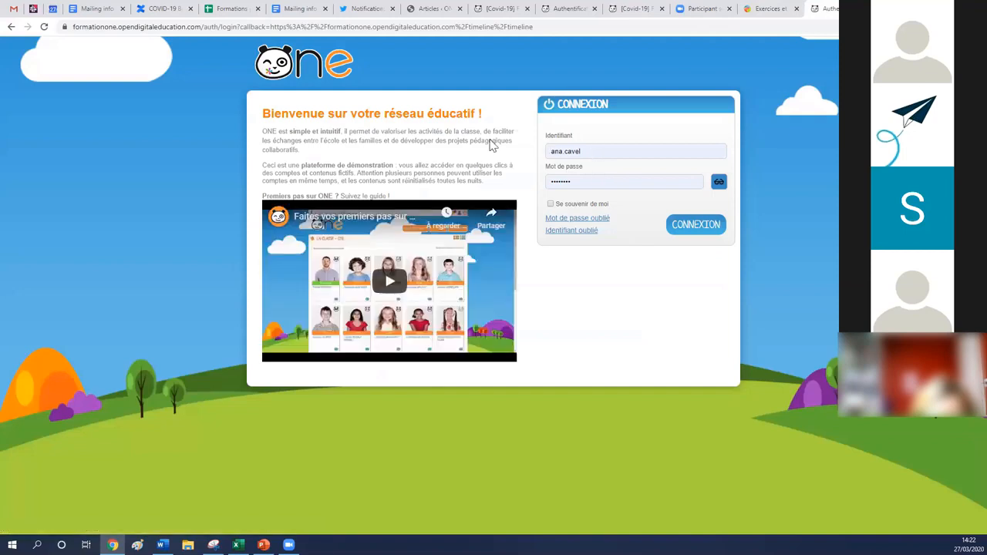
{"action": "key", "text": "ctrl+a"}
{"action": "type", "text": "stepha"}
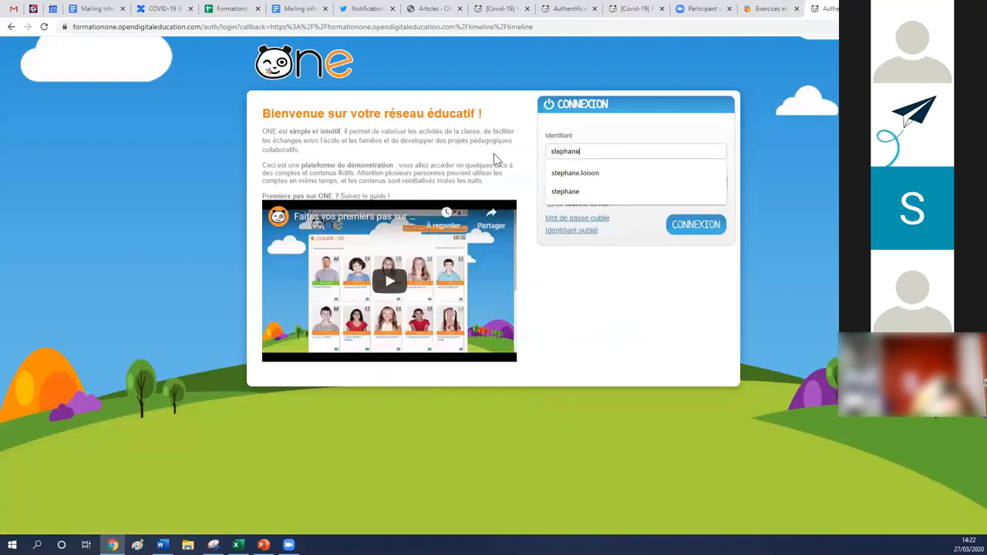
{"action": "key", "text": "Down"}
{"action": "key", "text": "Return"}
{"action": "key", "text": "Return"}
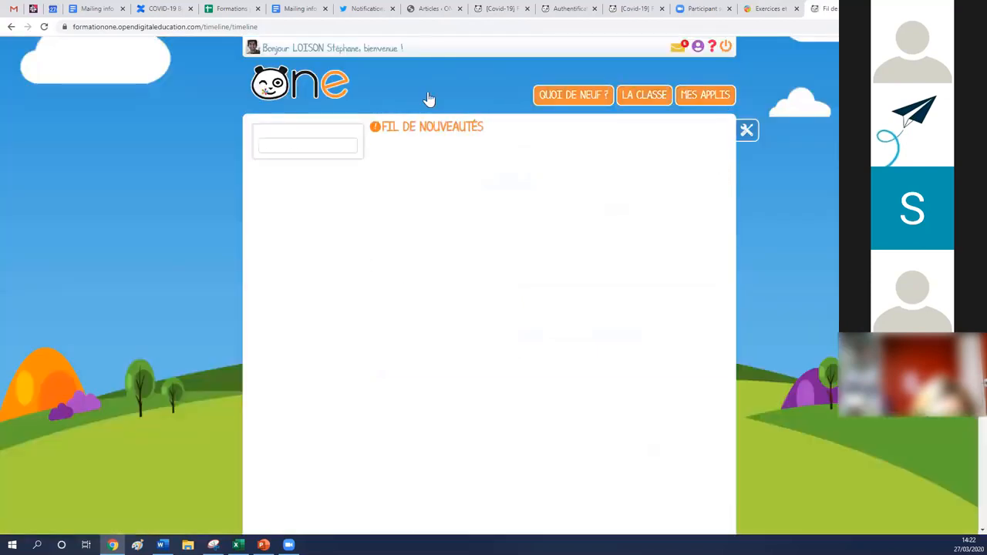
{"action": "left_click", "coordinate": [704, 101]}
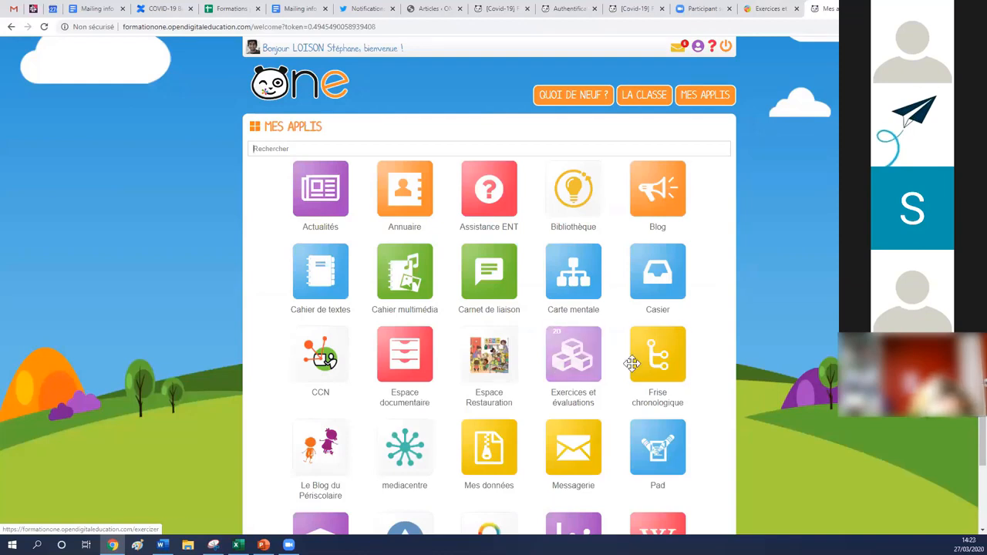
Step: Return to the NEO preview of Nouvel exercice, look through the Exercices et évaluations help topics, and close the help
{"action": "left_click", "coordinate": [571, 353]}
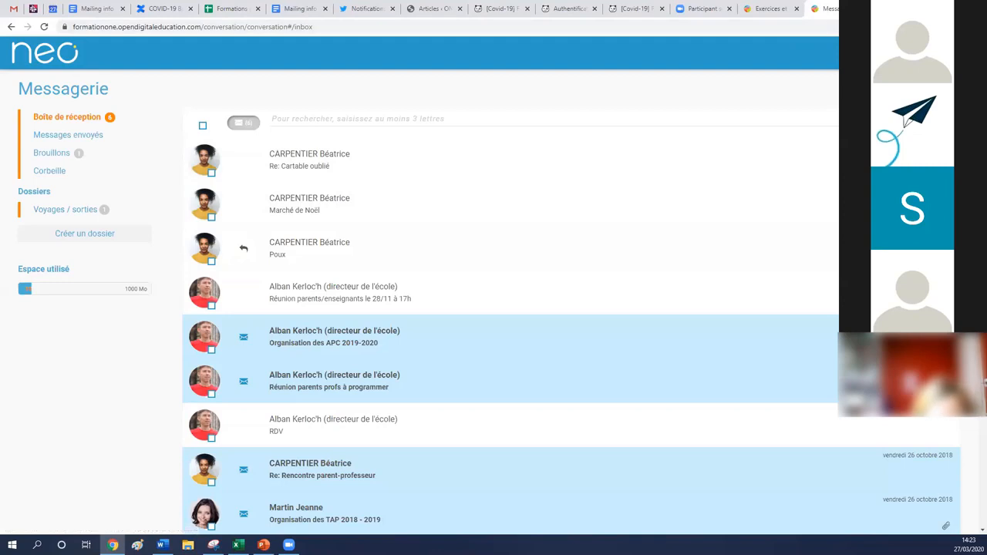
{"action": "left_click", "coordinate": [865, 9]}
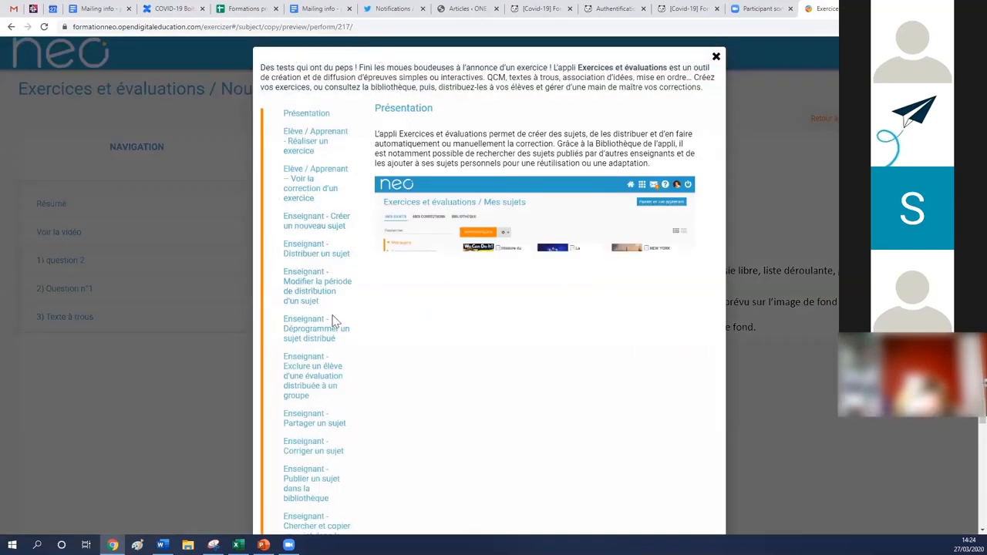
{"action": "scroll", "coordinate": [308, 244], "scroll_direction": "down", "scroll_amount": 2}
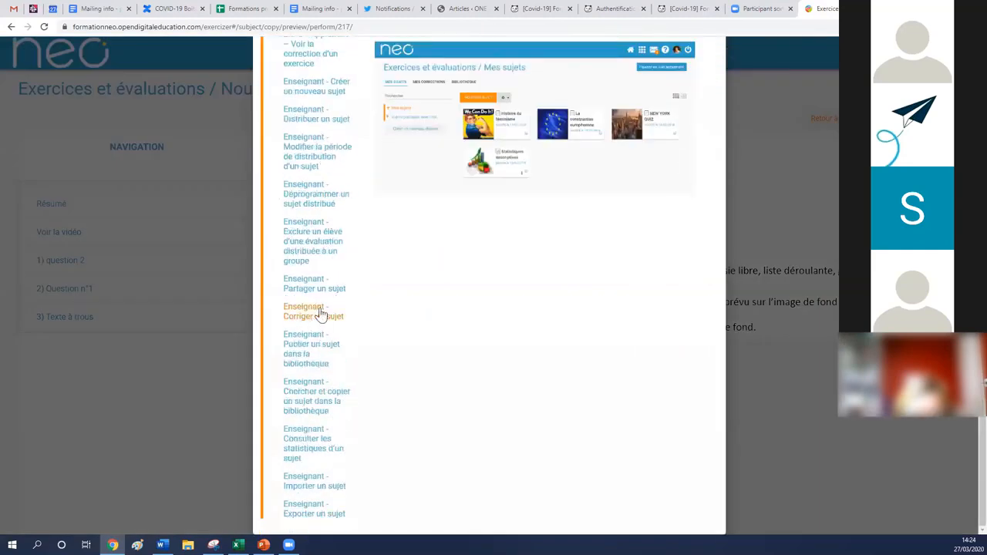
{"action": "scroll", "coordinate": [315, 308], "scroll_direction": "up", "scroll_amount": 2}
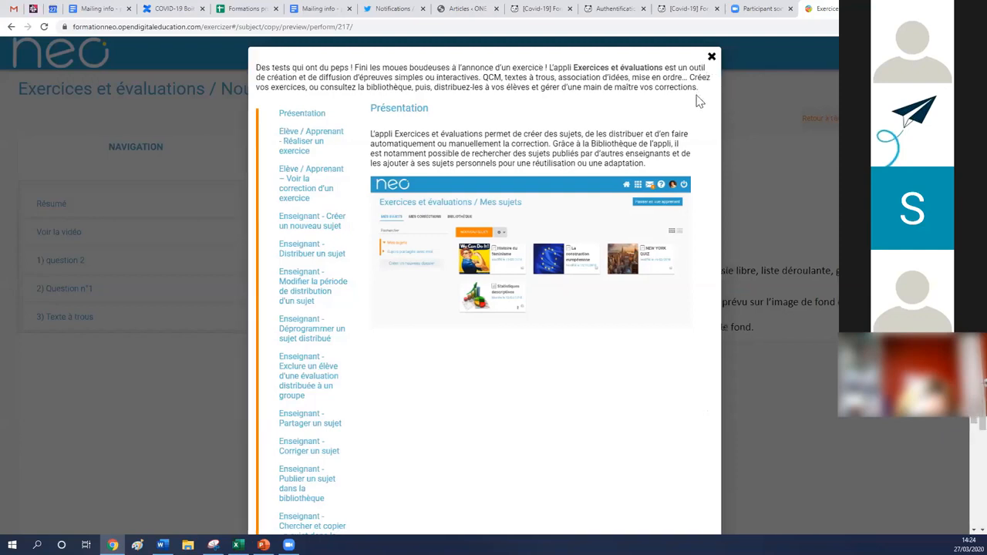
{"action": "key", "text": "Escape"}
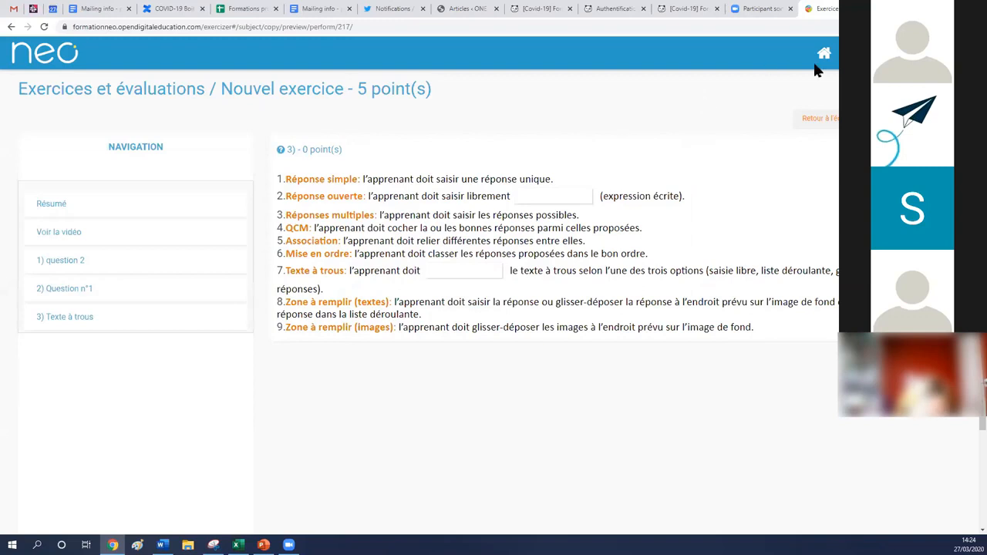
Step: Open the Bibliothèque from NEO's list of applications
{"action": "left_click", "coordinate": [833, 73]}
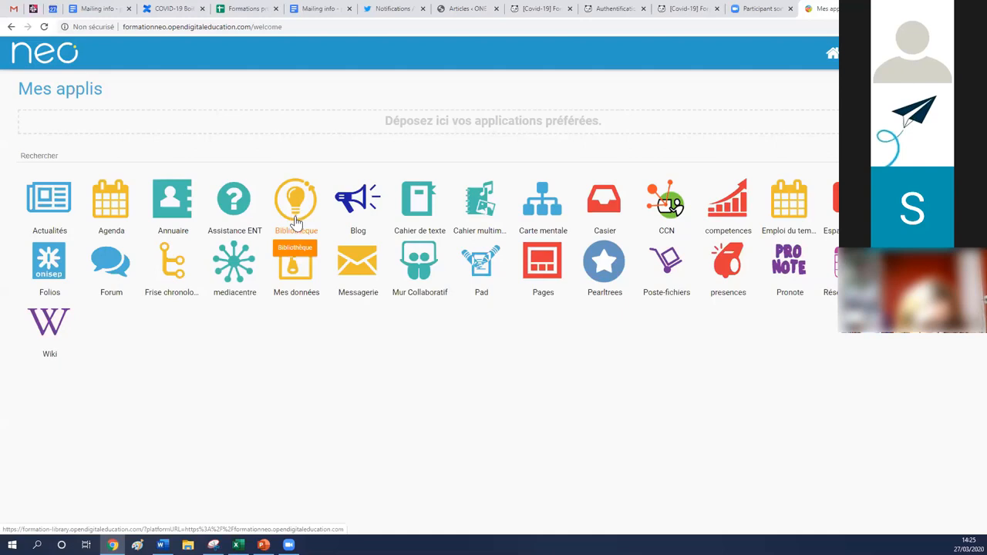
{"action": "left_click_drag", "start_coordinate": [304, 221], "coordinate": [308, 221]}
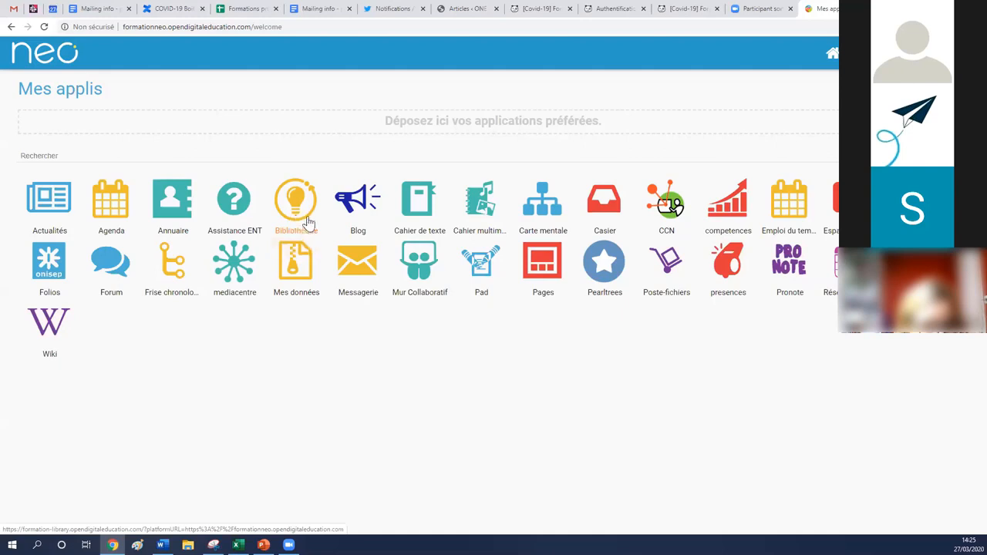
{"action": "left_click", "coordinate": [300, 210]}
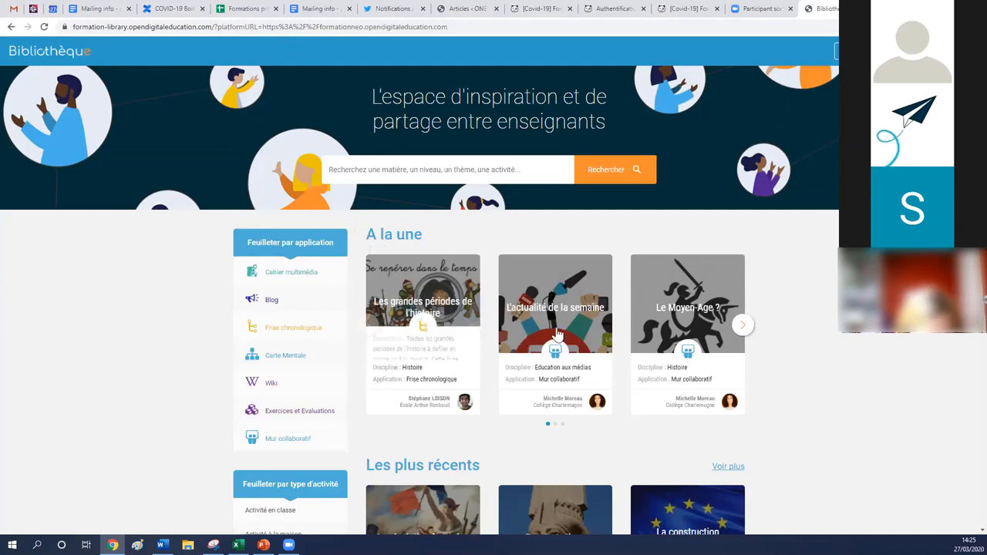
Step: Browse the A la une carousel and the Les plus récents resources on the library's home page
{"action": "left_click", "coordinate": [743, 328]}
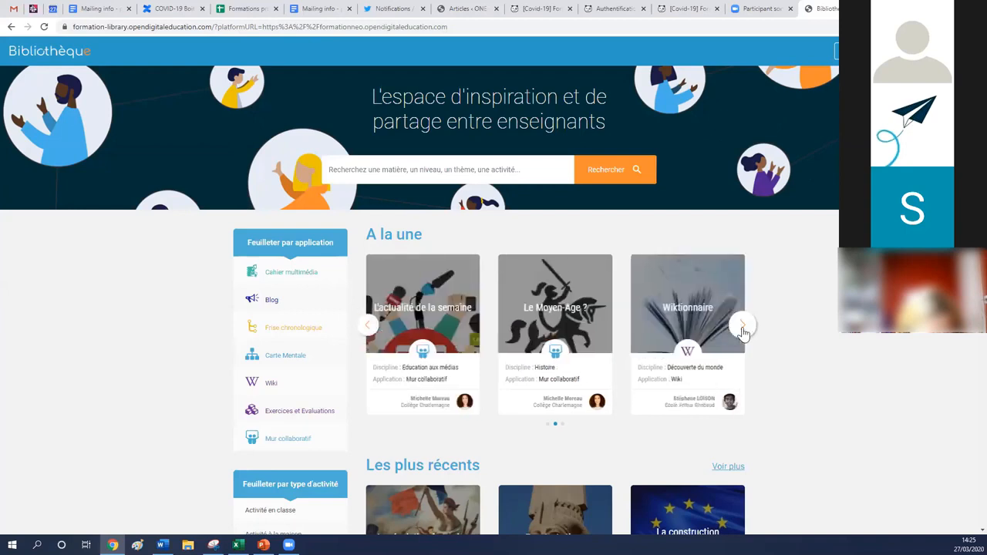
{"action": "left_click", "coordinate": [743, 330]}
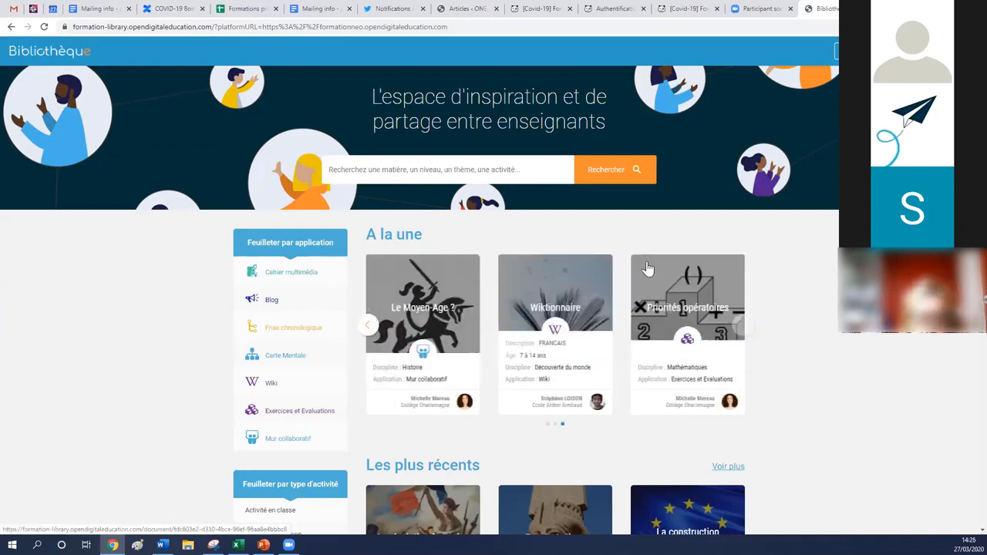
{"action": "scroll", "coordinate": [660, 233], "scroll_direction": "down", "scroll_amount": 3}
{"action": "scroll", "coordinate": [671, 154], "scroll_direction": "down", "scroll_amount": 1}
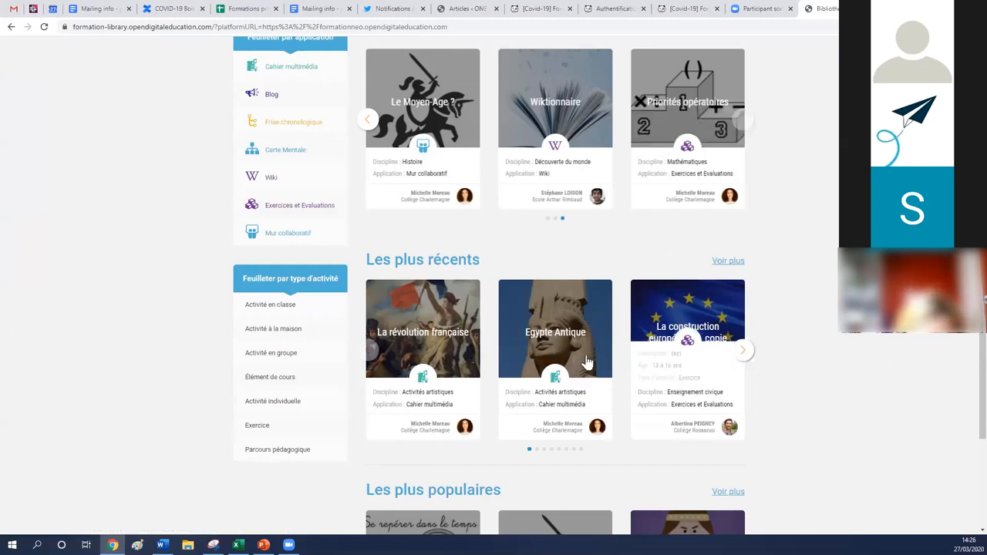
Step: Filter the library to Cahier multimédia resources for ages 5 to 9 in the Activités artistiques discipline
{"action": "scroll", "coordinate": [309, 247], "scroll_direction": "up", "scroll_amount": 2}
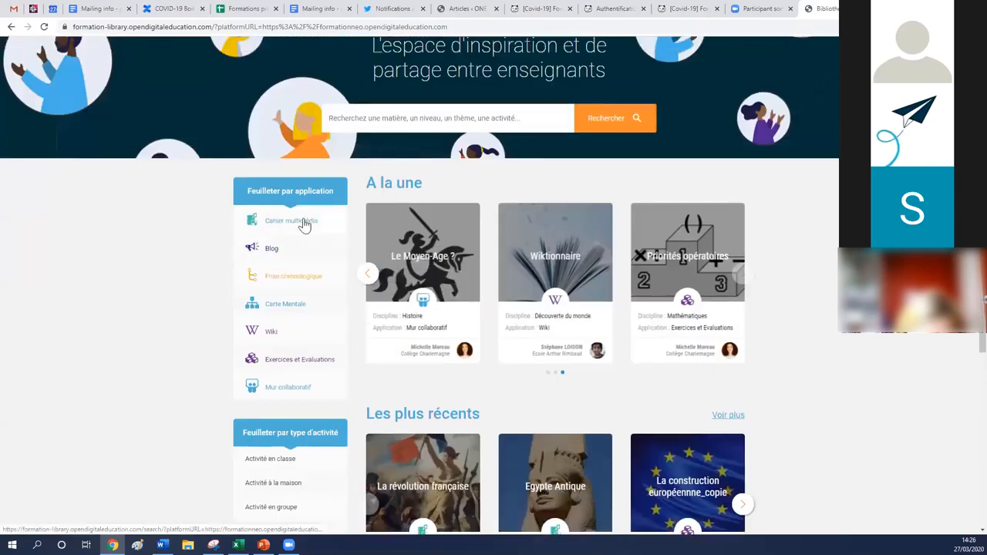
{"action": "left_click", "coordinate": [307, 218]}
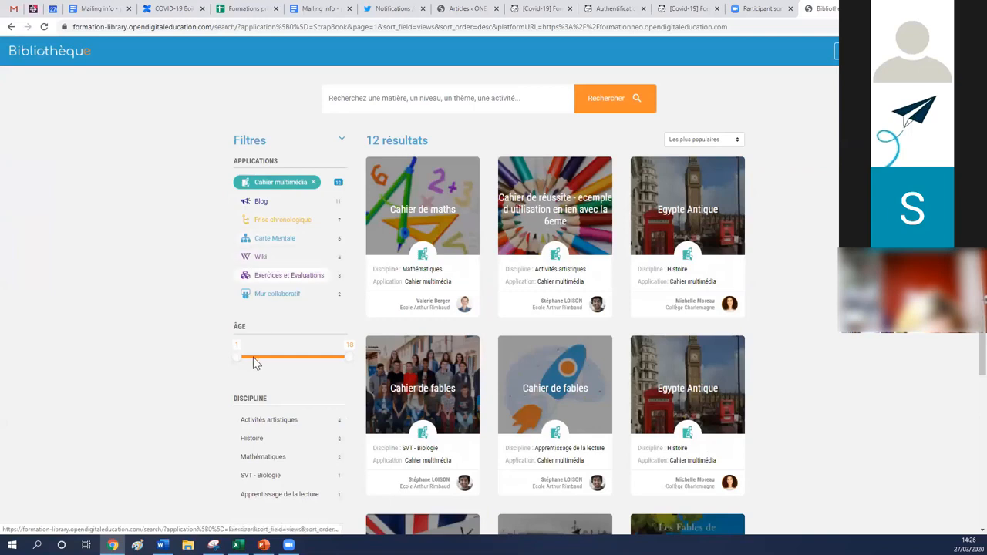
{"action": "left_click_drag", "start_coordinate": [237, 355], "coordinate": [263, 356]}
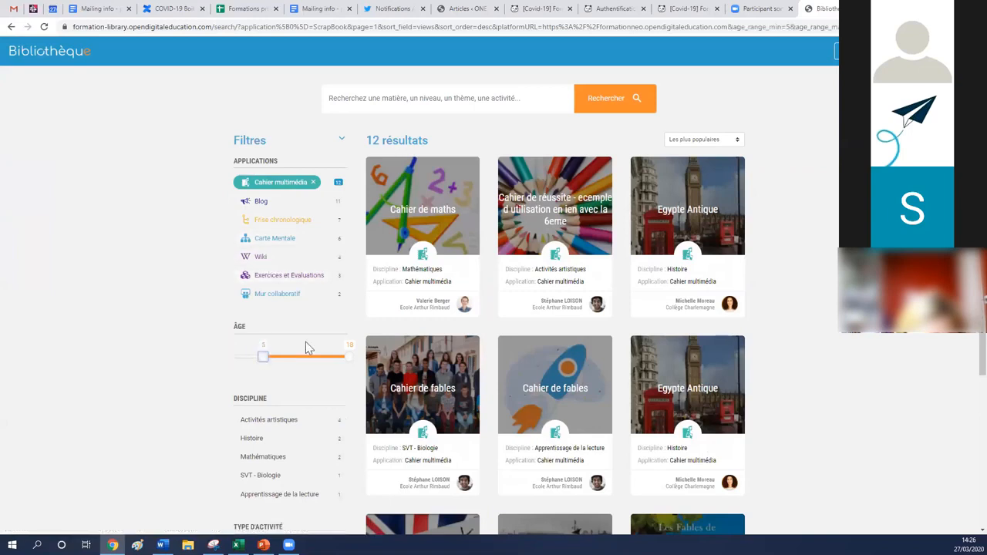
{"action": "left_click_drag", "start_coordinate": [345, 355], "coordinate": [290, 360]}
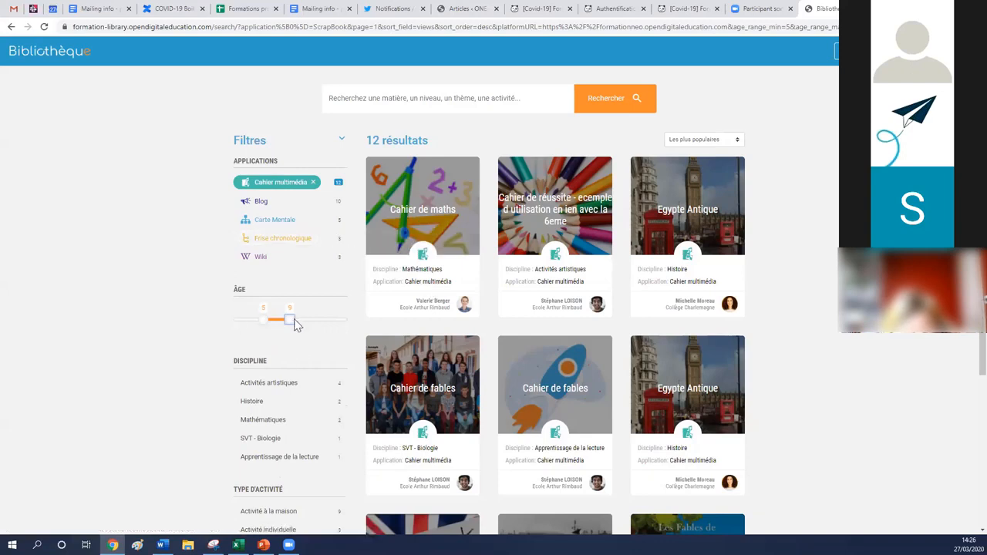
{"action": "scroll", "coordinate": [236, 353], "scroll_direction": "down", "scroll_amount": 2}
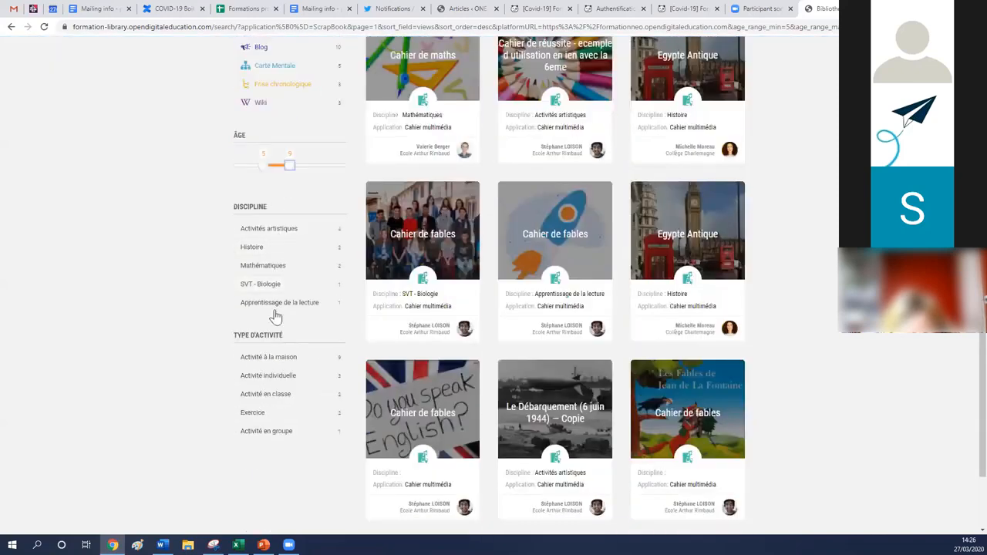
{"action": "left_click", "coordinate": [273, 229]}
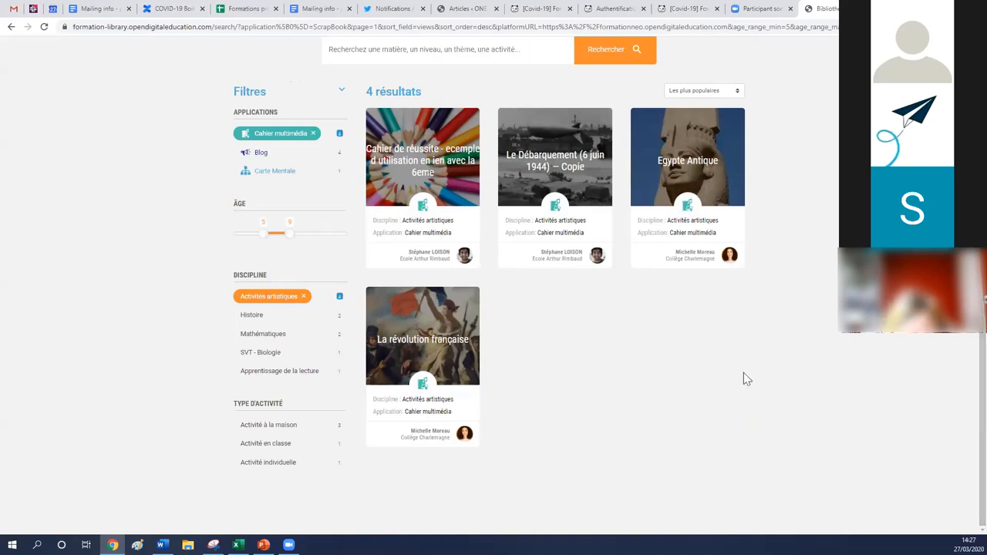
Step: Return to the library's home page and open the activity Les grandes périodes de l'histoire
{"action": "scroll", "coordinate": [208, 115], "scroll_direction": "up", "scroll_amount": 1}
{"action": "left_click", "coordinate": [66, 60]}
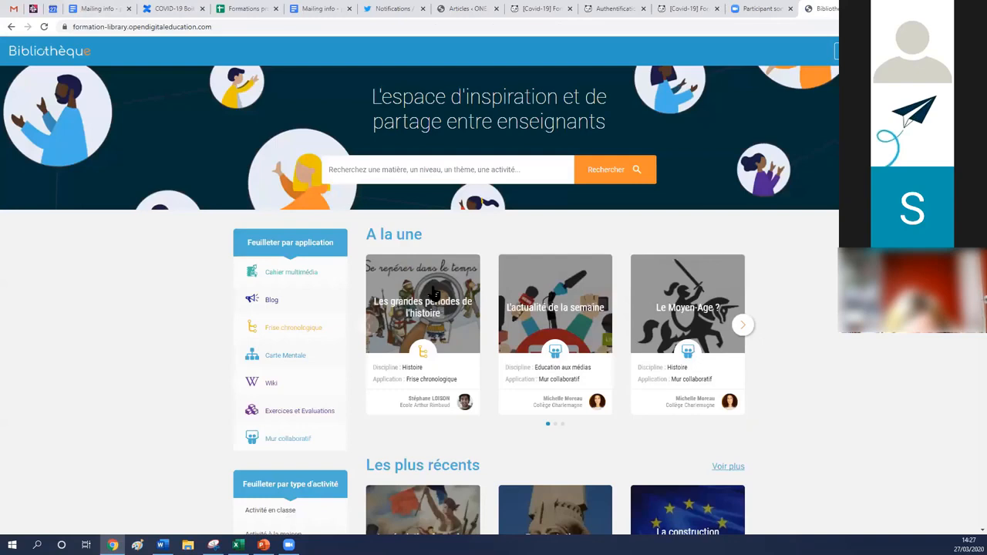
{"action": "left_click", "coordinate": [442, 309]}
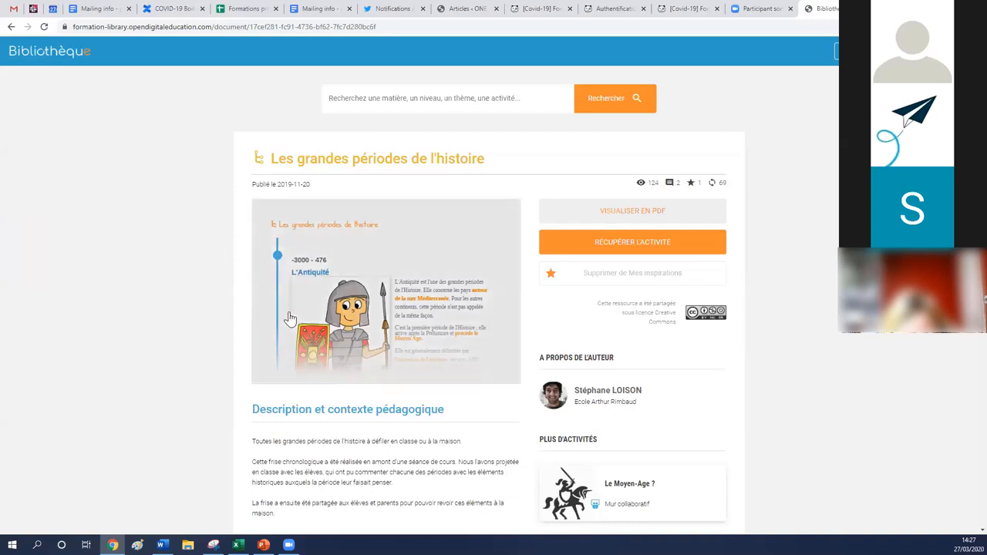
Step: View Les grandes périodes de l'histoire as a PDF, skim both pages, and return to the activity's page
{"action": "left_click", "coordinate": [580, 214]}
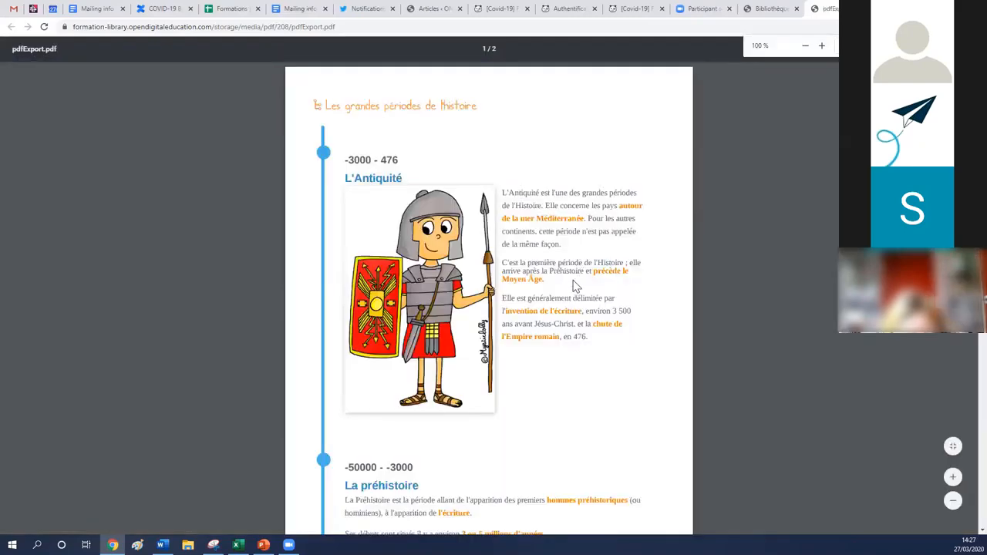
{"action": "scroll", "coordinate": [573, 287], "scroll_direction": "down", "scroll_amount": 3}
{"action": "scroll", "coordinate": [573, 282], "scroll_direction": "down", "scroll_amount": 5}
{"action": "scroll", "coordinate": [573, 281], "scroll_direction": "up", "scroll_amount": 1}
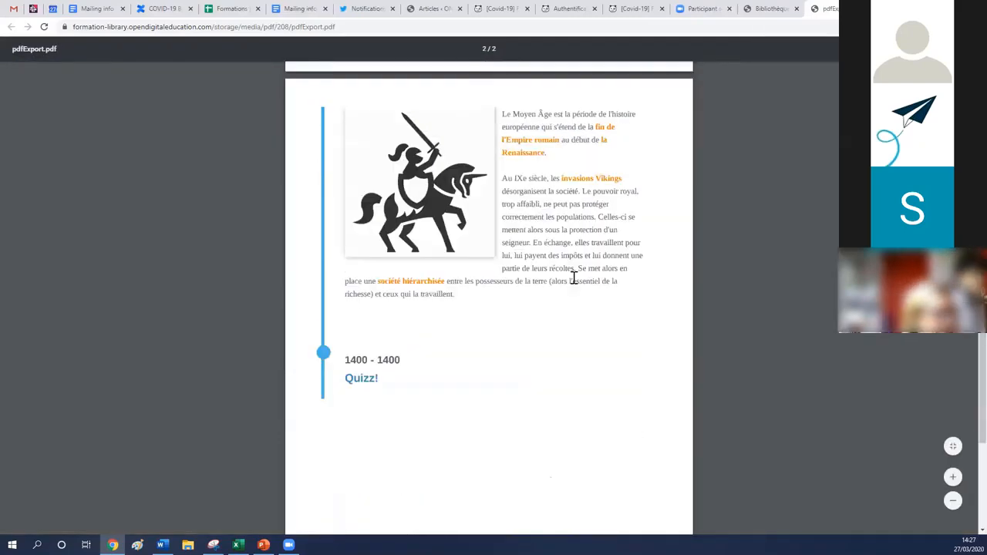
{"action": "scroll", "coordinate": [573, 280], "scroll_direction": "up", "scroll_amount": 8}
{"action": "left_click", "coordinate": [763, 9]}
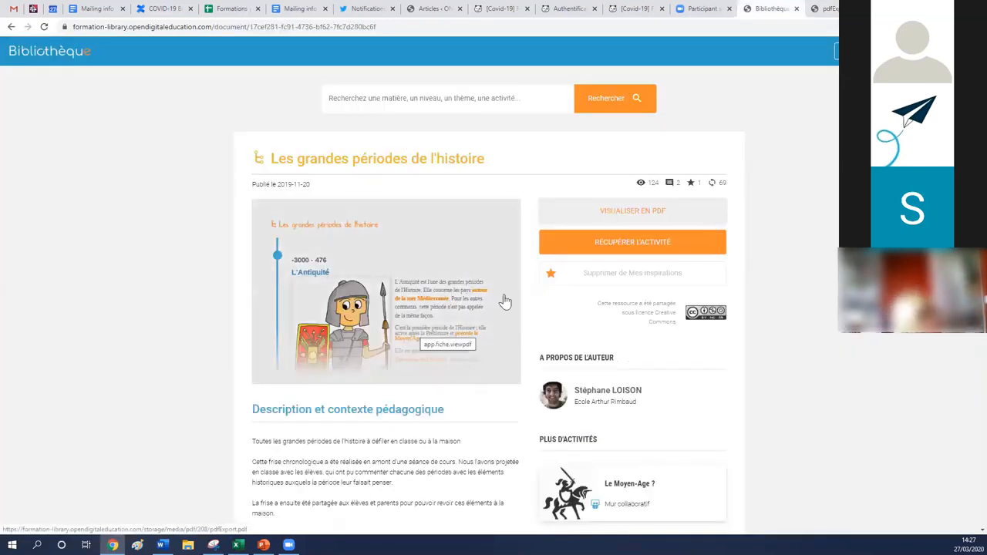
Step: Remove the activity from Mes inspirations and add it back
{"action": "left_click", "coordinate": [549, 274]}
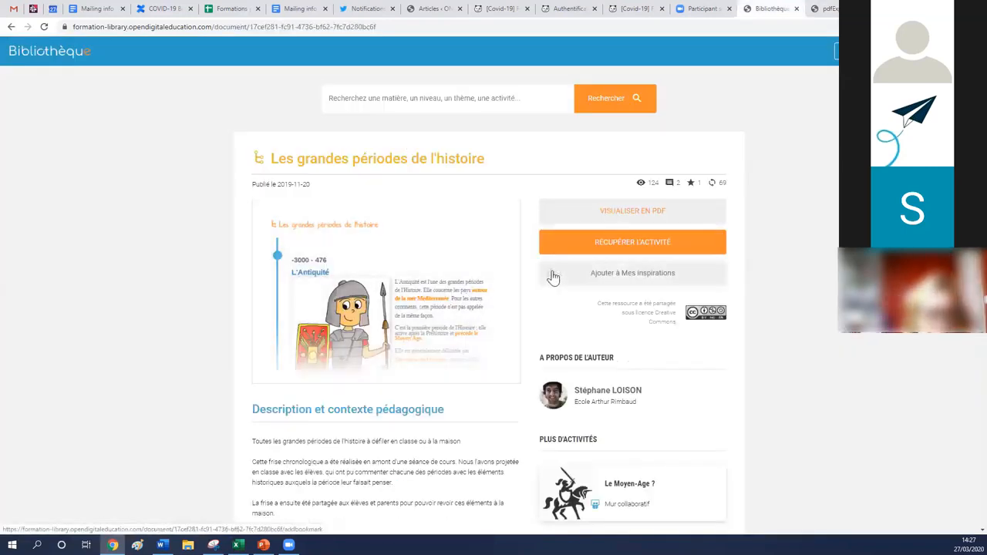
{"action": "left_click", "coordinate": [553, 280]}
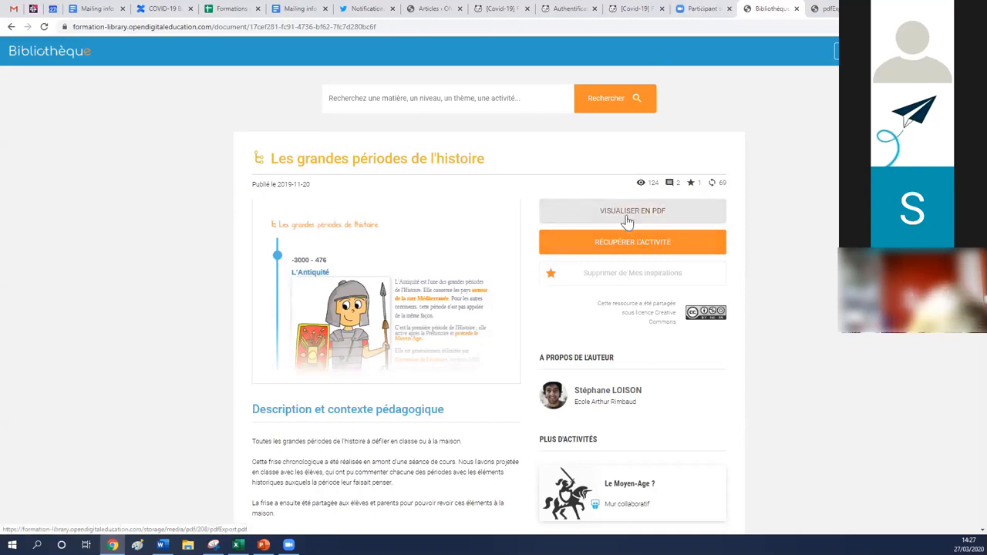
Step: Examine the activity's educational description, details, comments and related activities, and return to the start of its page
{"action": "scroll", "coordinate": [309, 332], "scroll_direction": "down", "scroll_amount": 2}
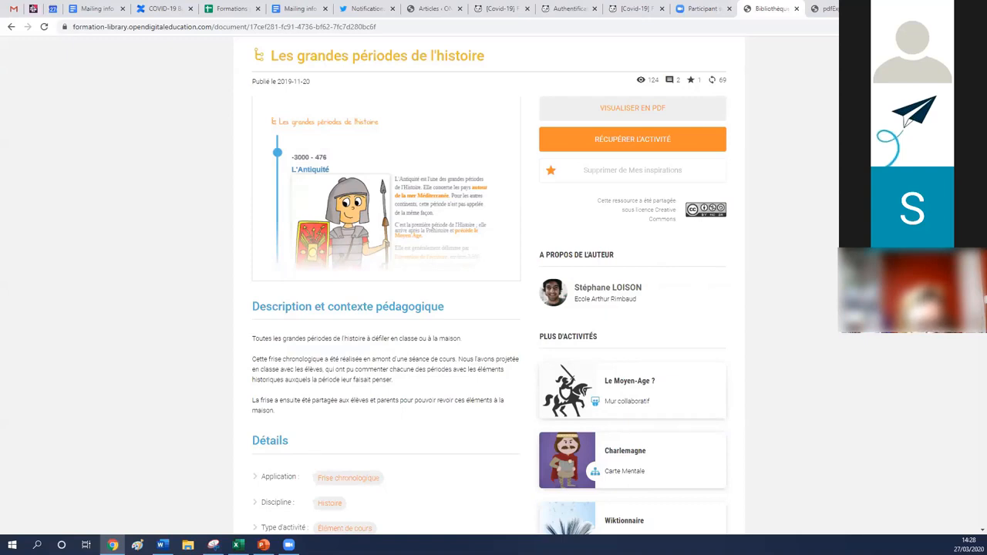
{"action": "key", "text": "alt+Tab"}
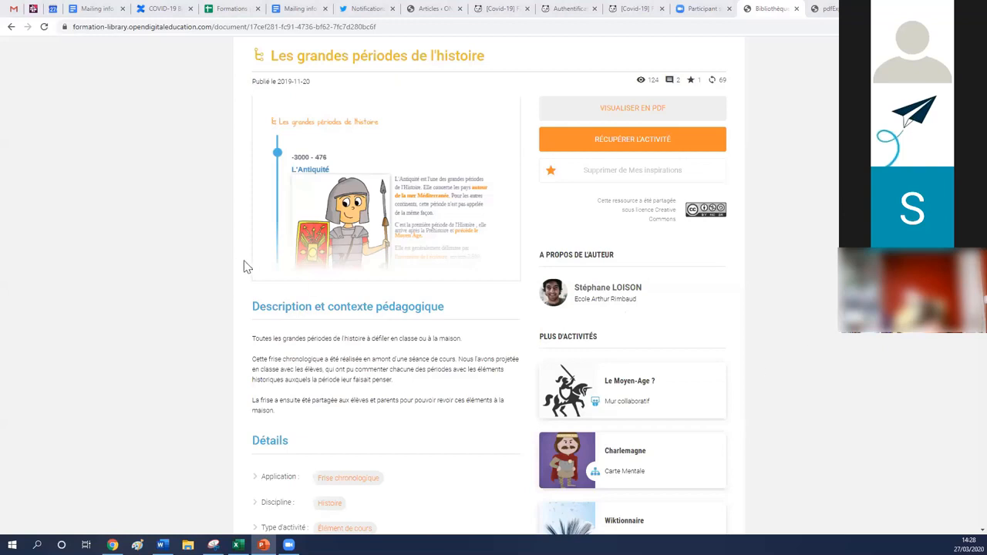
{"action": "scroll", "coordinate": [246, 265], "scroll_direction": "down", "scroll_amount": 1}
{"action": "scroll", "coordinate": [236, 241], "scroll_direction": "down", "scroll_amount": 1}
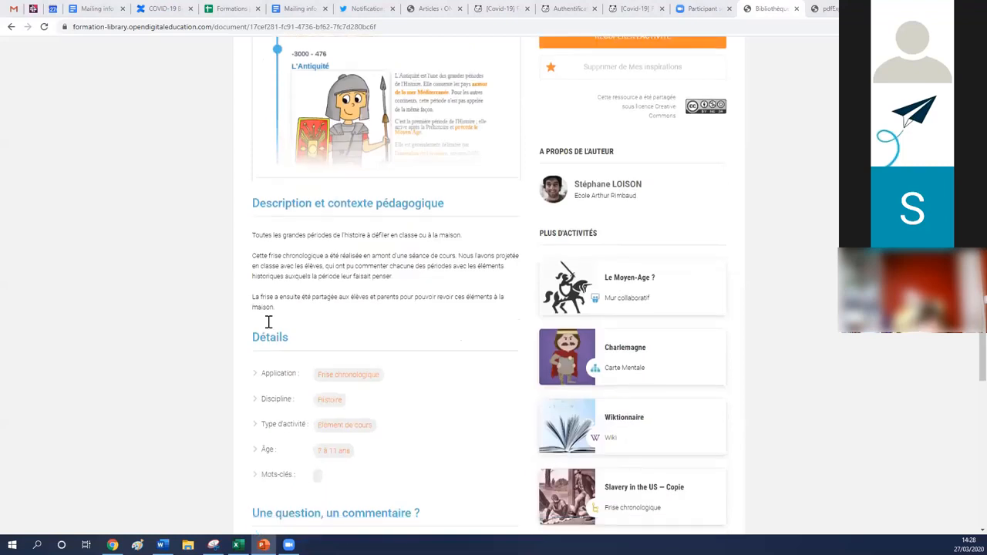
{"action": "scroll", "coordinate": [263, 247], "scroll_direction": "down", "scroll_amount": 2}
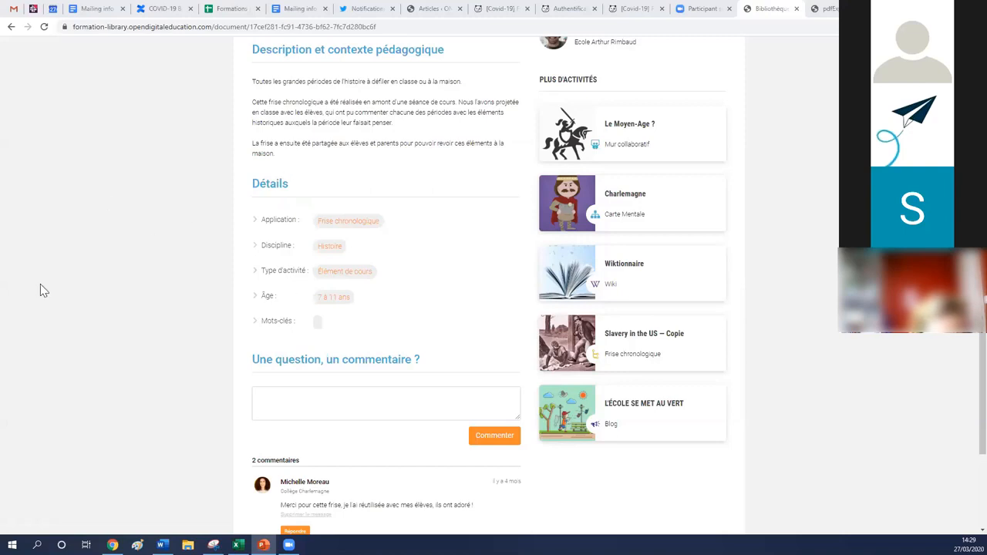
{"action": "scroll", "coordinate": [378, 335], "scroll_direction": "down", "scroll_amount": 1}
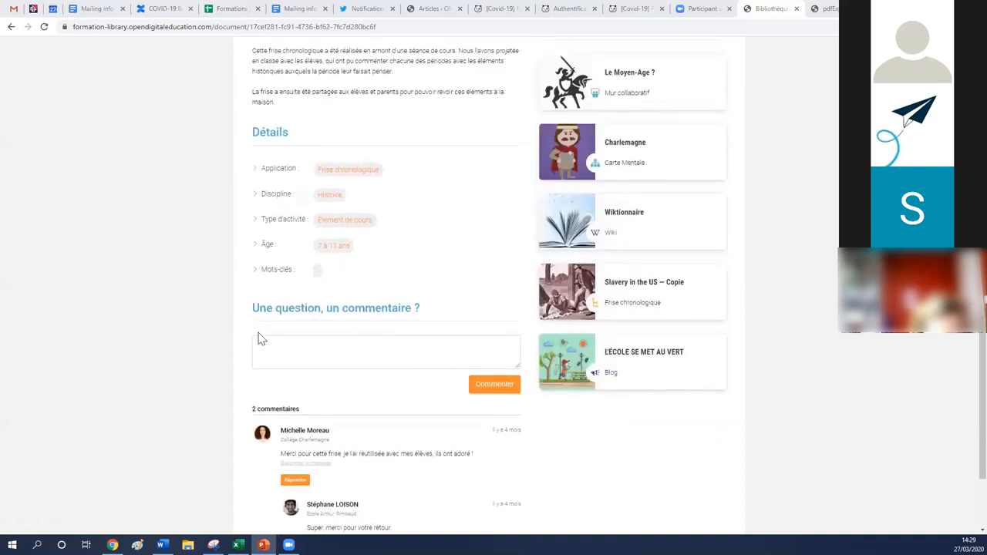
{"action": "scroll", "coordinate": [208, 381], "scroll_direction": "down", "scroll_amount": 1}
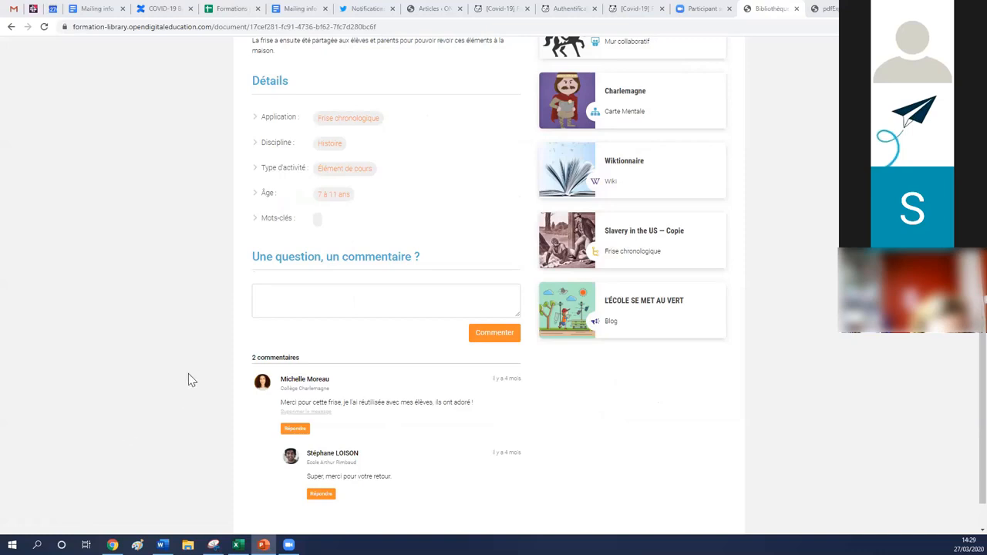
{"action": "scroll", "coordinate": [193, 375], "scroll_direction": "down", "scroll_amount": 1}
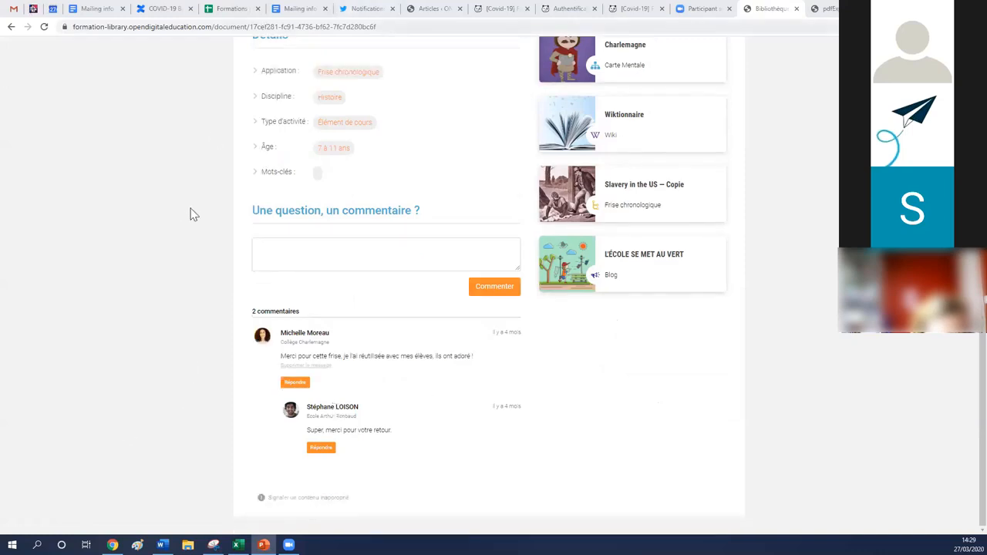
{"action": "scroll", "coordinate": [202, 217], "scroll_direction": "up", "scroll_amount": 1}
{"action": "scroll", "coordinate": [78, 189], "scroll_direction": "up", "scroll_amount": 2}
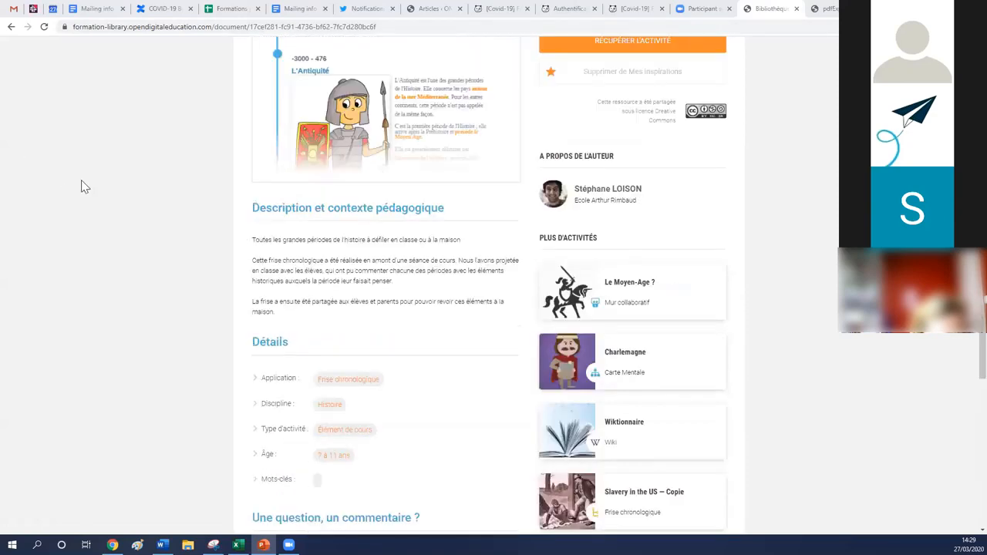
{"action": "scroll", "coordinate": [664, 108], "scroll_direction": "up", "scroll_amount": 2}
{"action": "scroll", "coordinate": [740, 116], "scroll_direction": "up", "scroll_amount": 1}
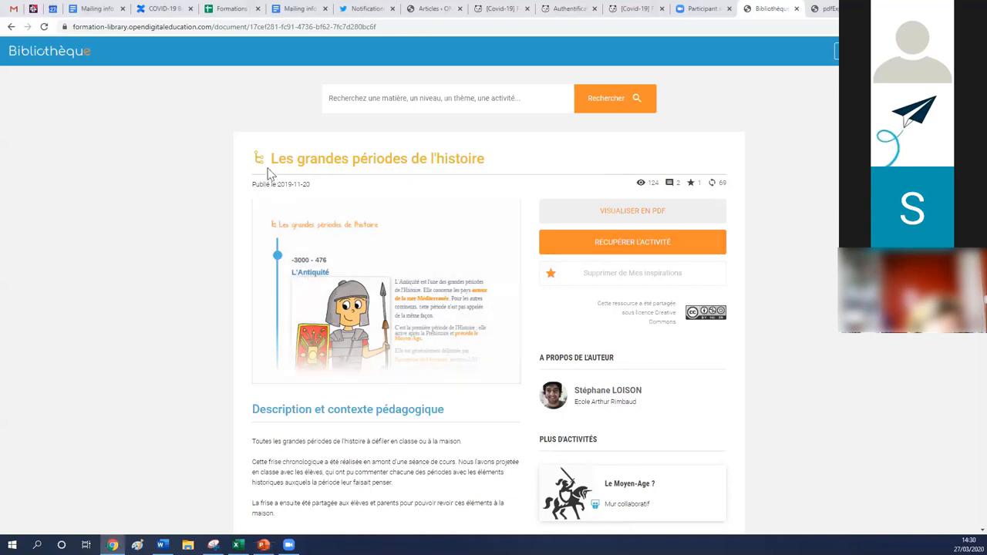
Step: Retrieve the activity Les grandes périodes de l'histoire into Frise chronologique and open the copy
{"action": "left_click", "coordinate": [641, 244]}
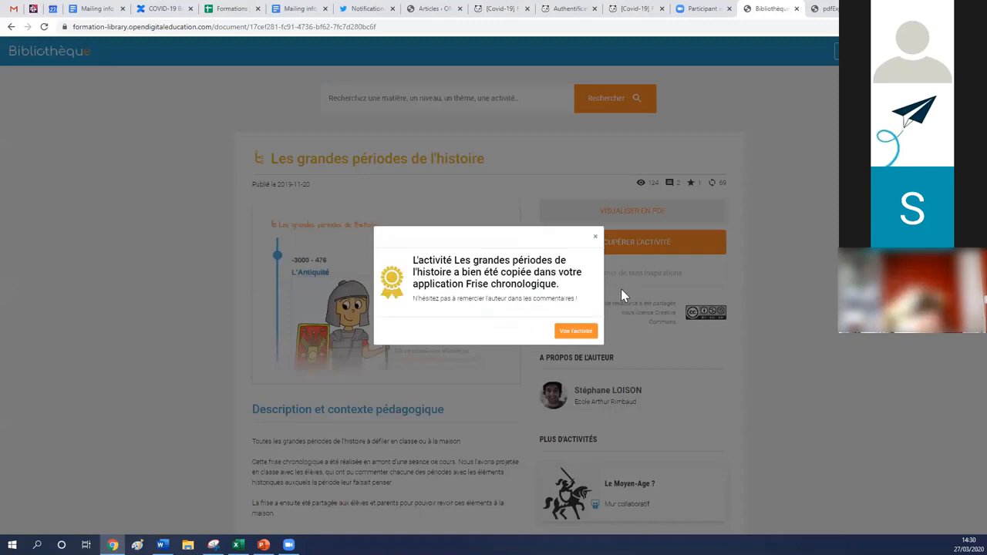
{"action": "left_click", "coordinate": [586, 336]}
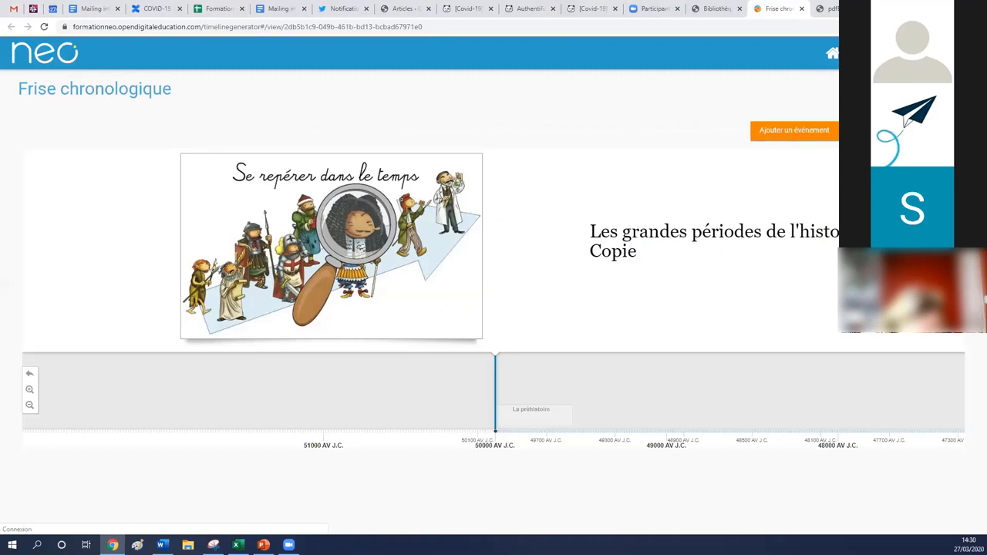
Step: Browse the copied timeline's events from La préhistoire through L'Antiquité to Le Moyen-Age, and return to the list of timelines
{"action": "key", "text": "Right"}
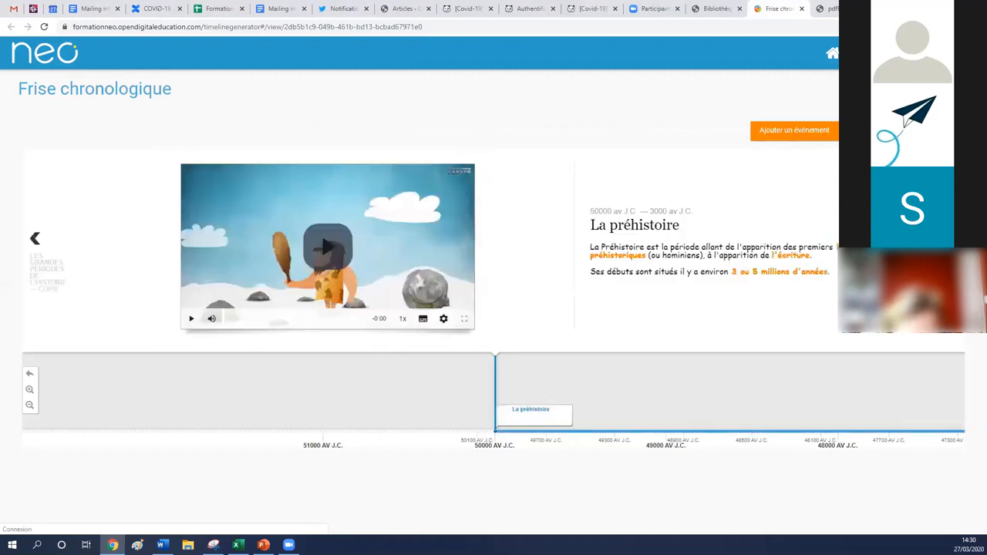
{"action": "key", "text": "Right"}
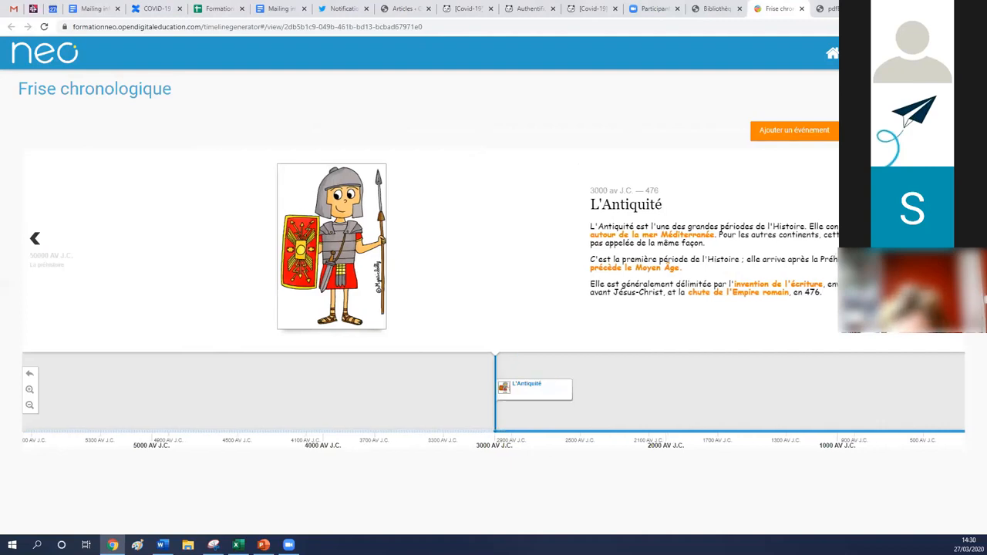
{"action": "key", "text": "Right"}
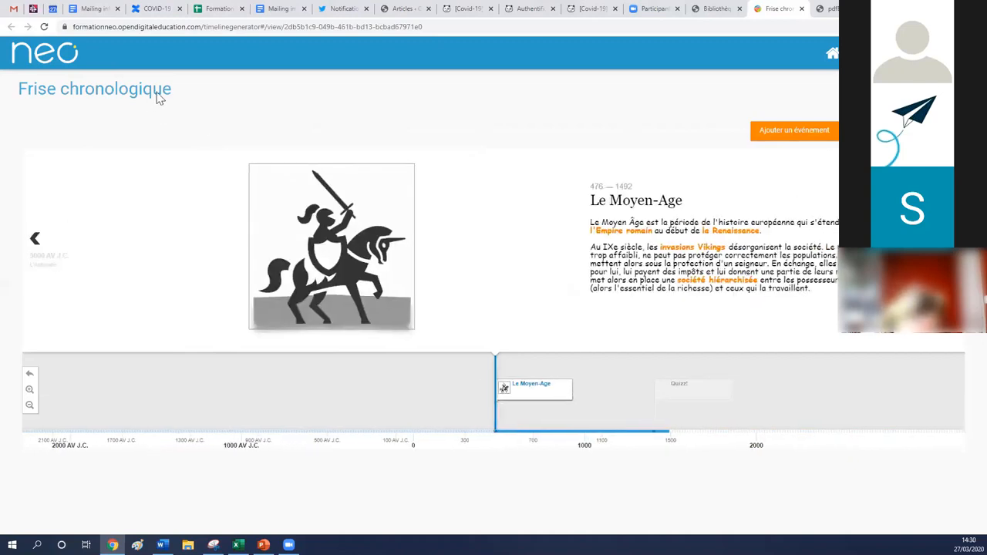
{"action": "left_click", "coordinate": [111, 92]}
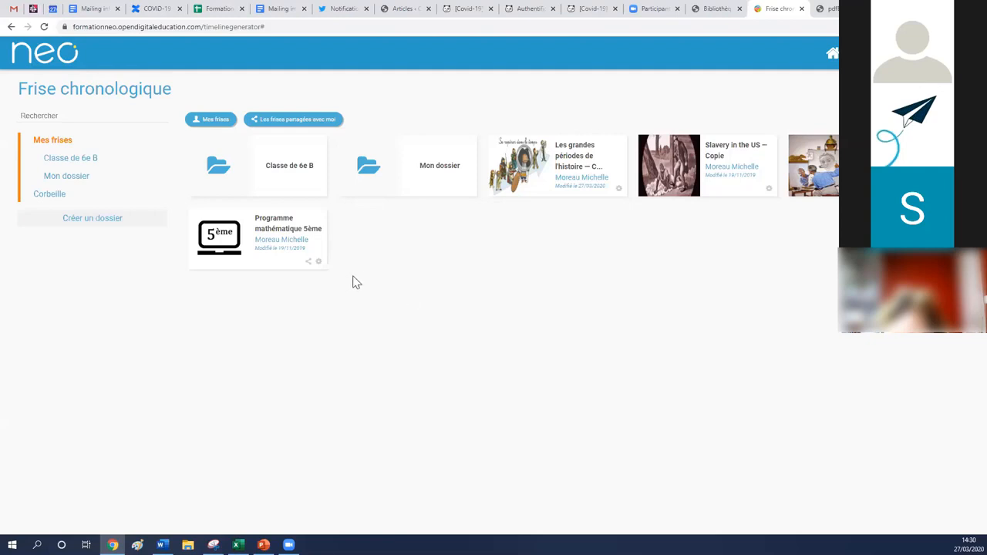
Step: Look through the timelines in the Classe de 6e B and Mon dossier folders, and return to Mes frises
{"action": "left_click", "coordinate": [284, 180]}
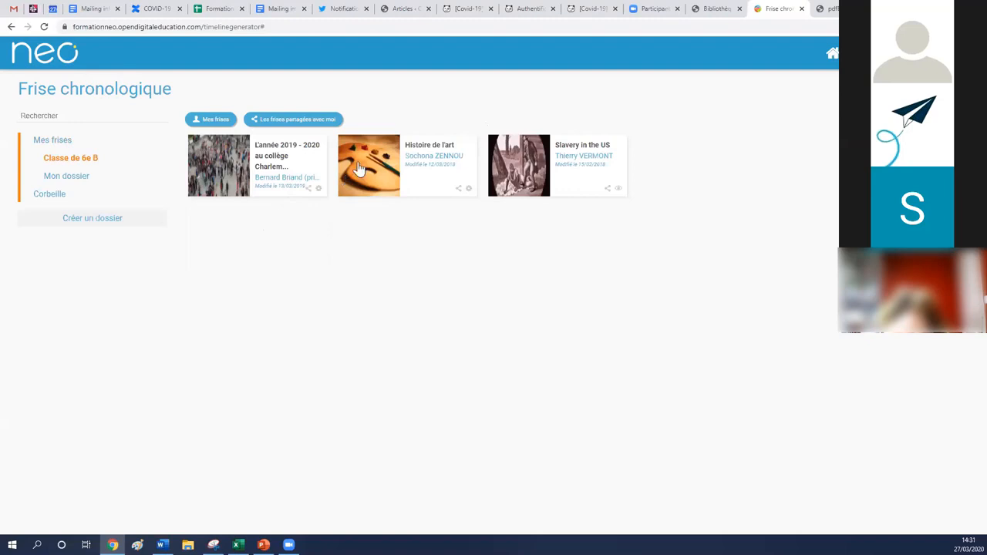
{"action": "left_click", "coordinate": [61, 177]}
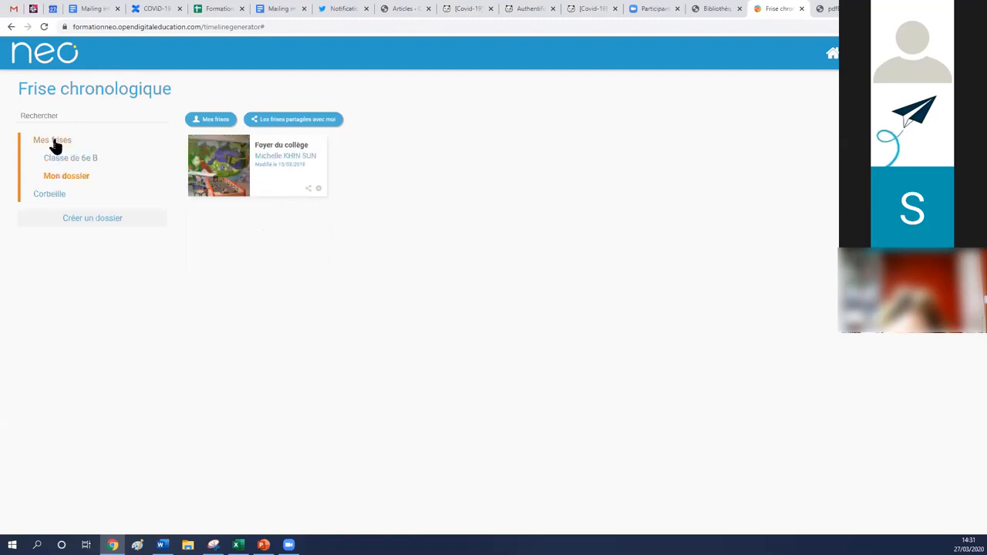
{"action": "left_click", "coordinate": [55, 144]}
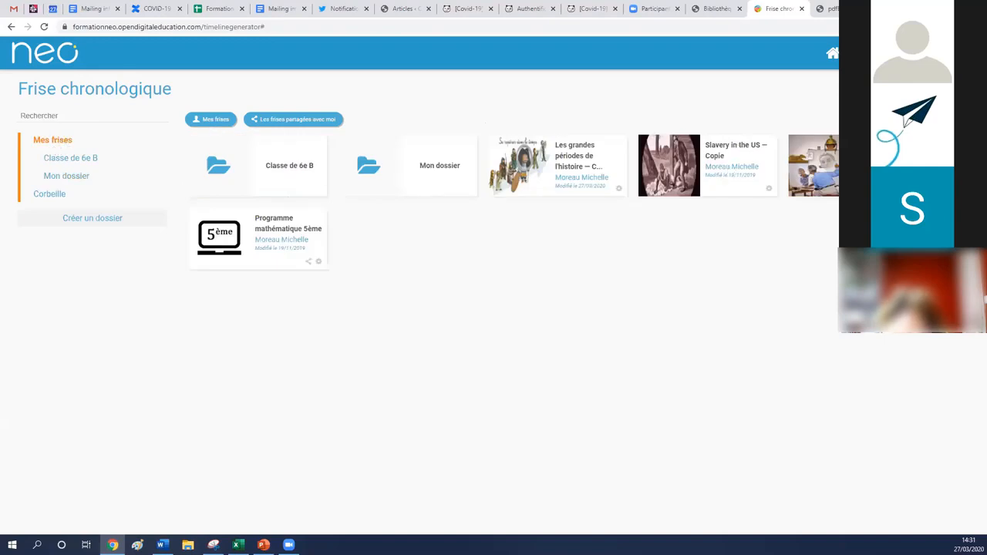
Step: Select the Programme mathématique 5ème timeline and open its form for publishing in the Bibliothèque
{"action": "left_click", "coordinate": [919, 189]}
{"action": "left_click", "coordinate": [280, 294]}
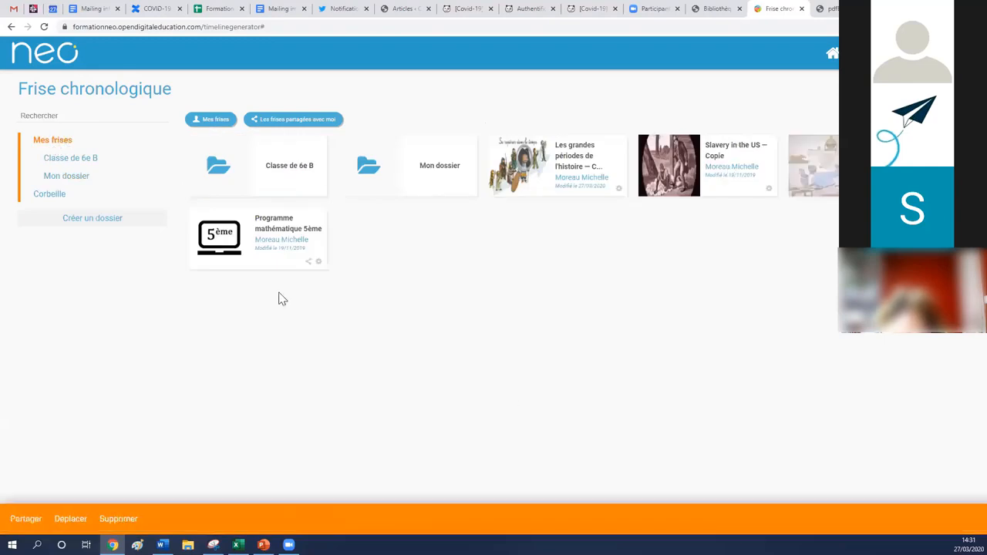
{"action": "left_click", "coordinate": [293, 247]}
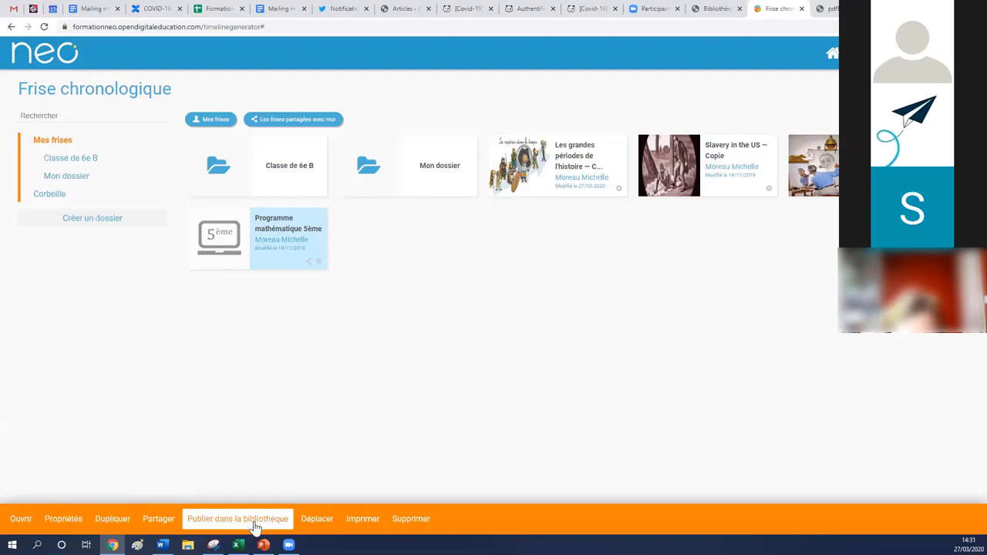
{"action": "left_click", "coordinate": [257, 523]}
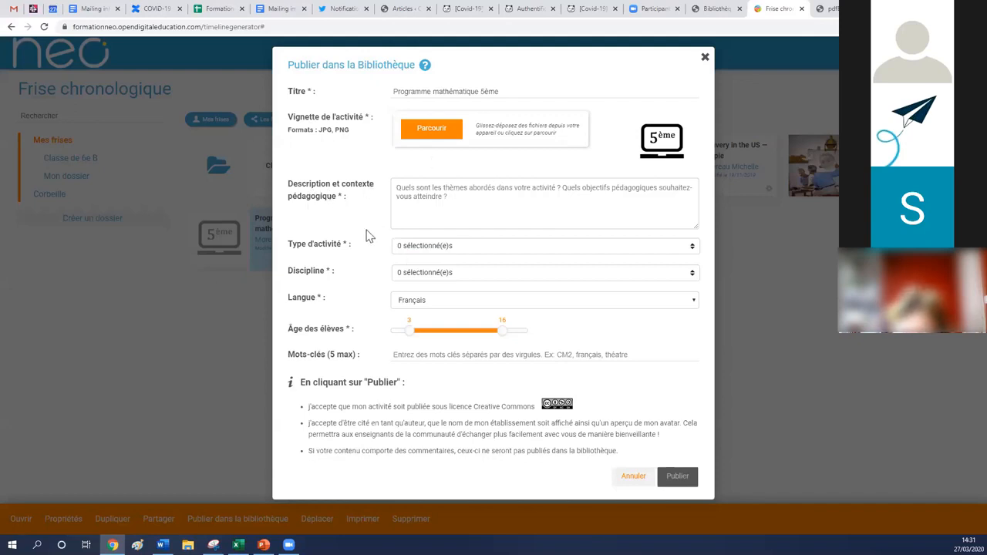
Step: Check the available activity types without choosing one, and set the students' age range to 7 to 12
{"action": "left_click", "coordinate": [474, 247]}
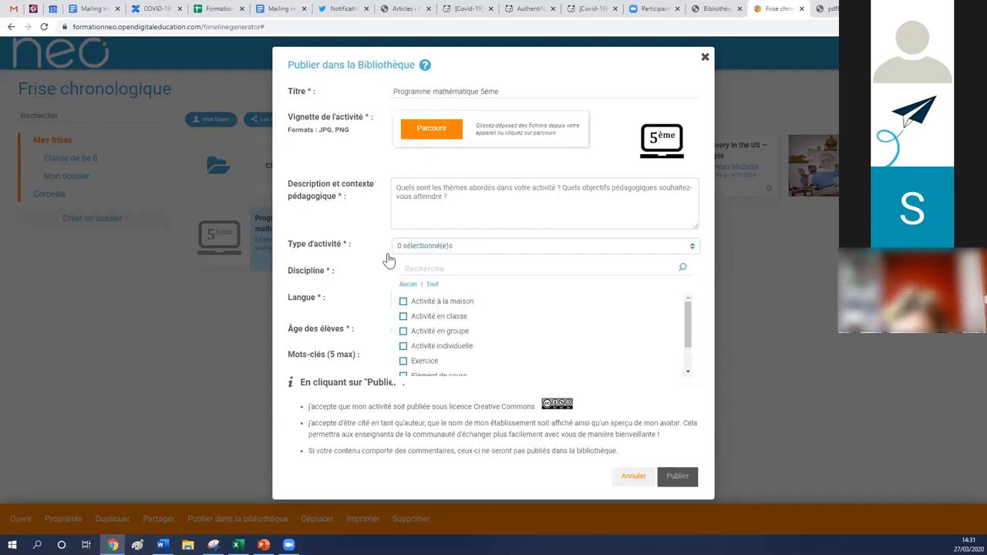
{"action": "left_click", "coordinate": [339, 246]}
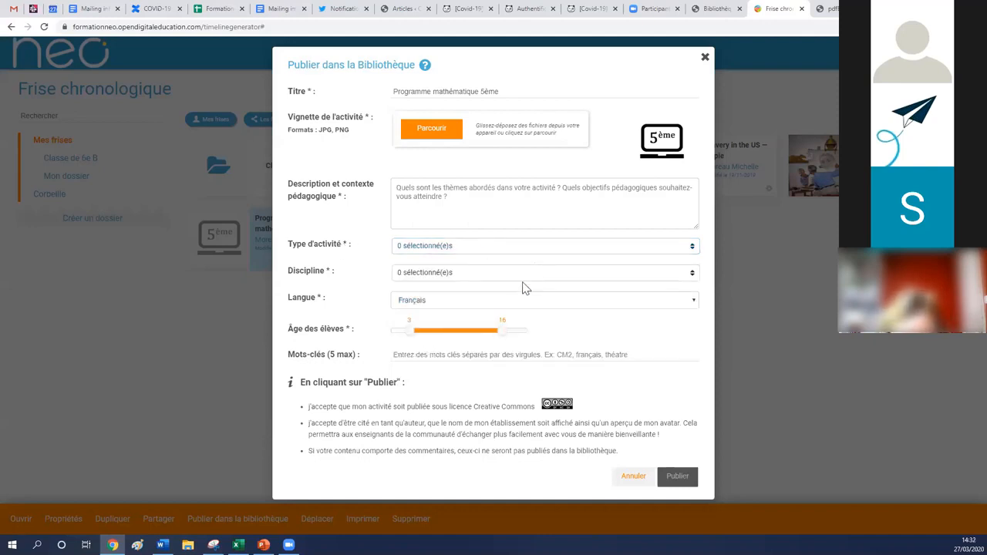
{"action": "left_click_drag", "start_coordinate": [406, 338], "coordinate": [438, 334]}
{"action": "left_click_drag", "start_coordinate": [501, 333], "coordinate": [475, 340]}
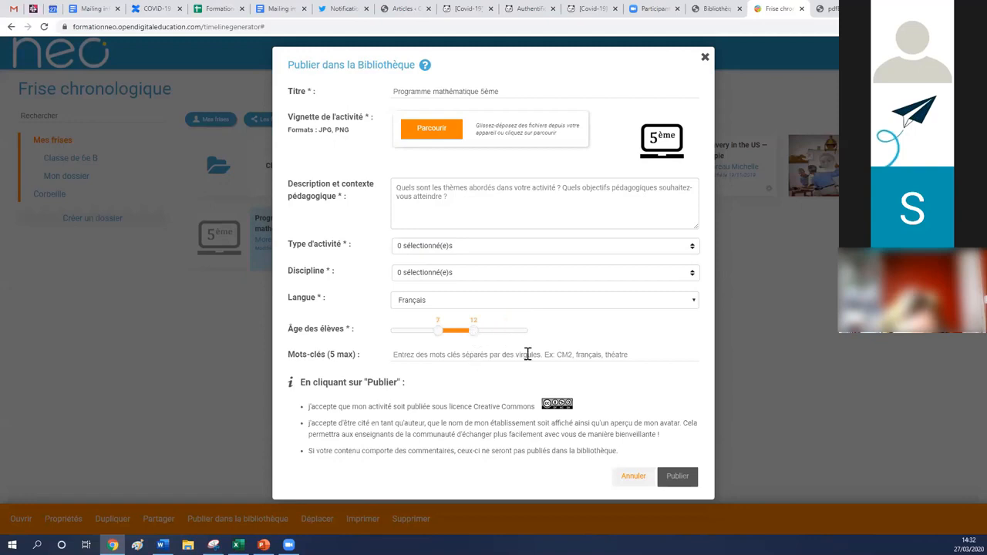